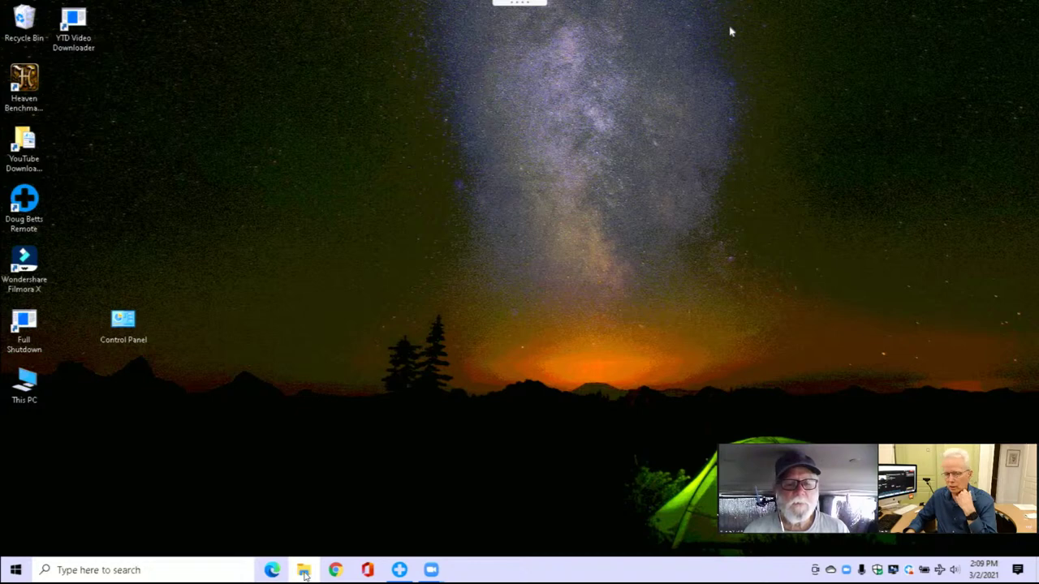
- Open a maximized File Explorer window showing the top-level folders of Local Disk (C:)
click(304, 570)
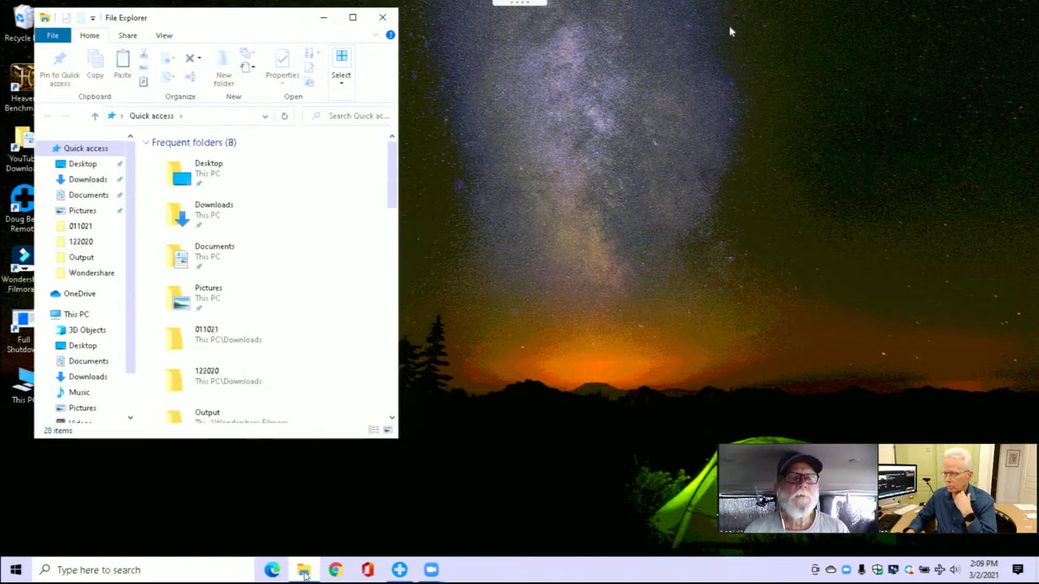
click(353, 18)
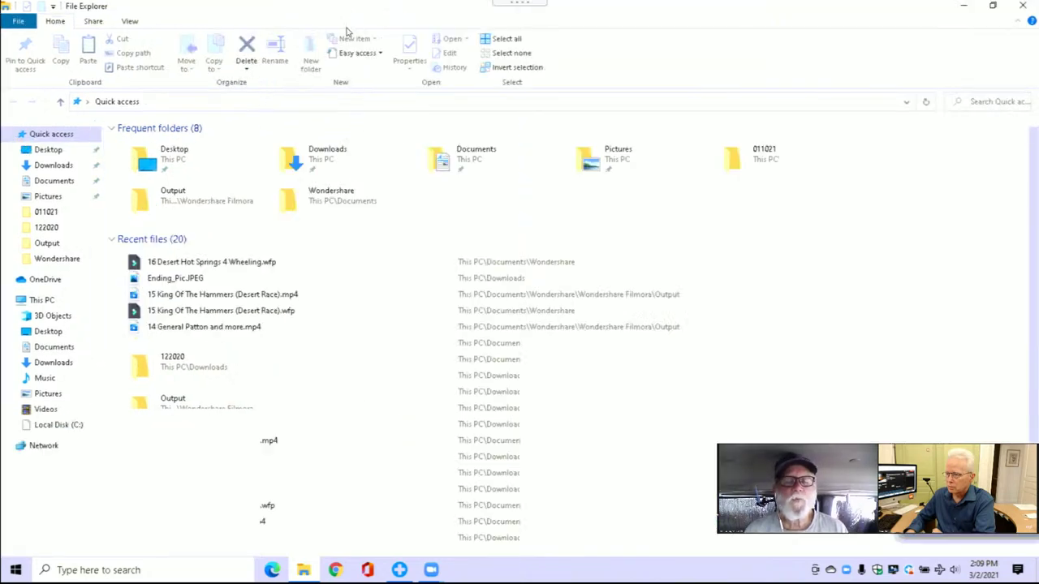
click(59, 425)
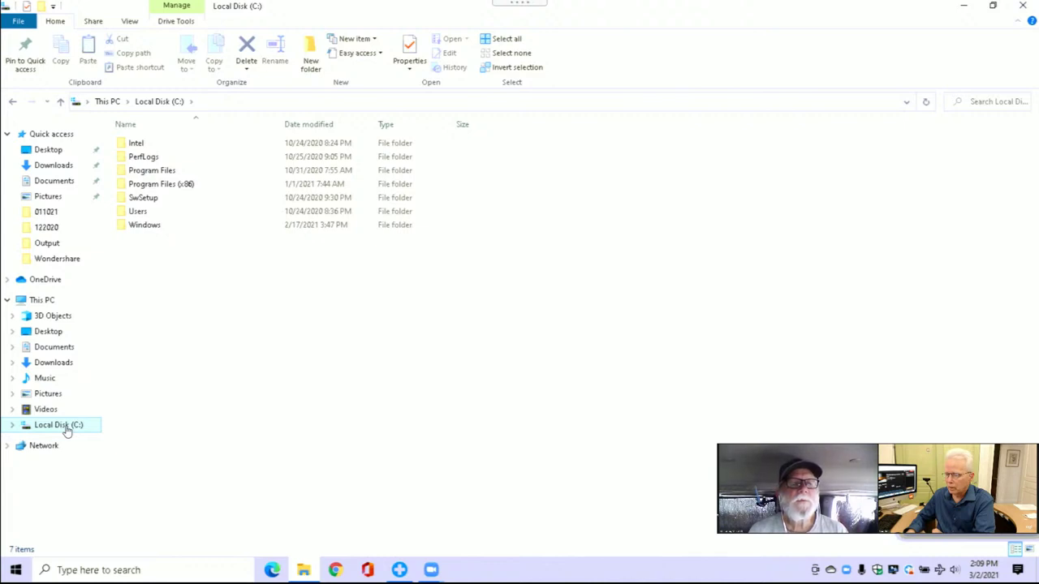
right_click(67, 431)
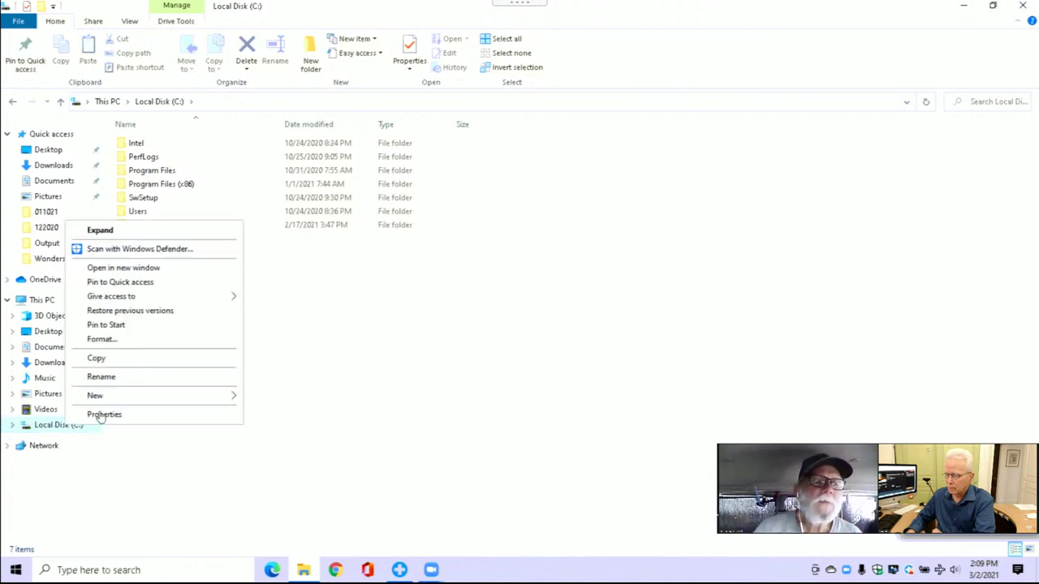
click(103, 415)
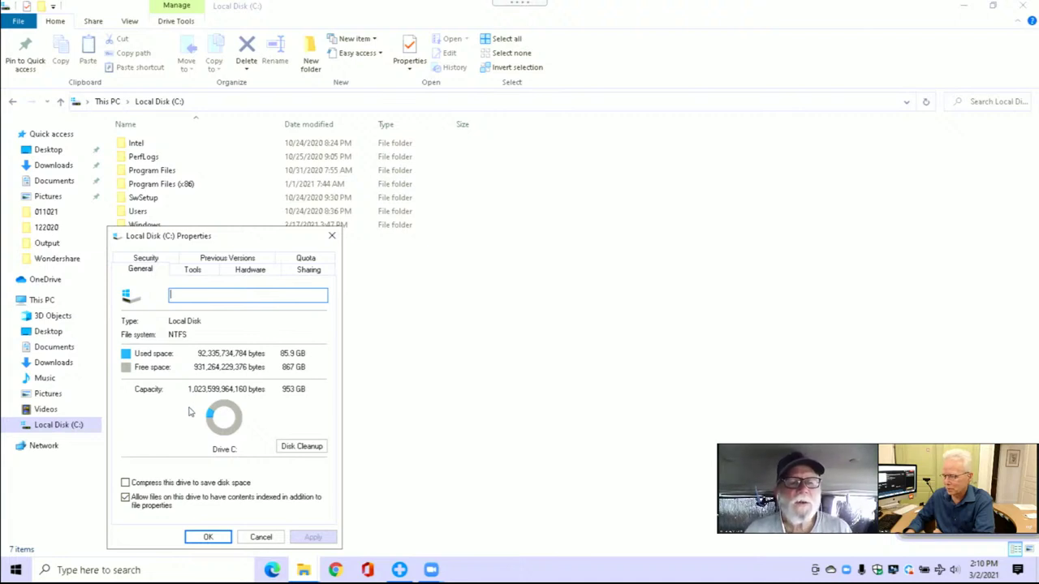
click(259, 537)
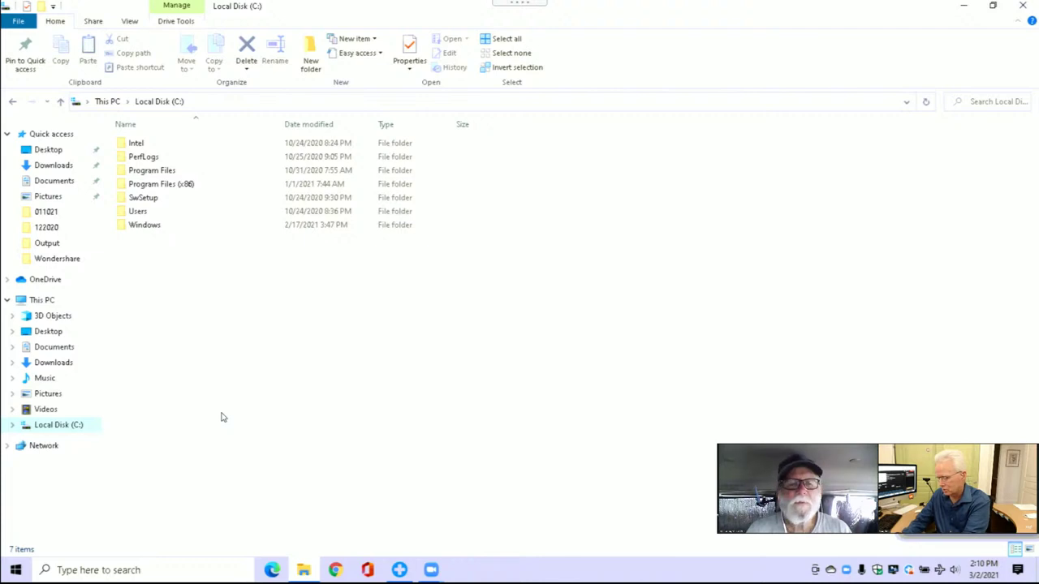
- Run msinfo32 and scroll the System Summary, showing Windows 10 Home, Core i3 M 370 and 8.00 GB RAM
key(super+r)
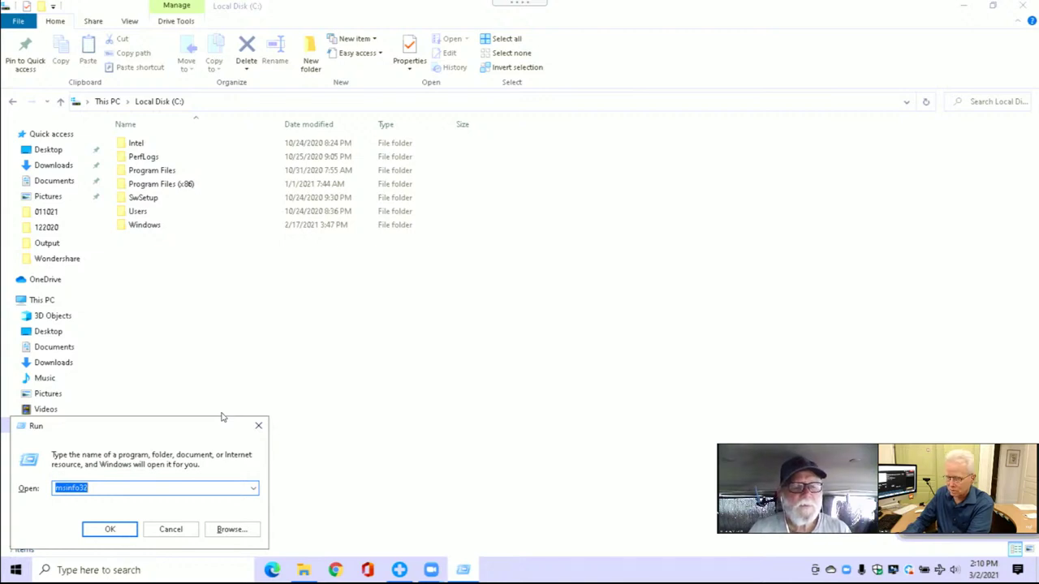
key(Return)
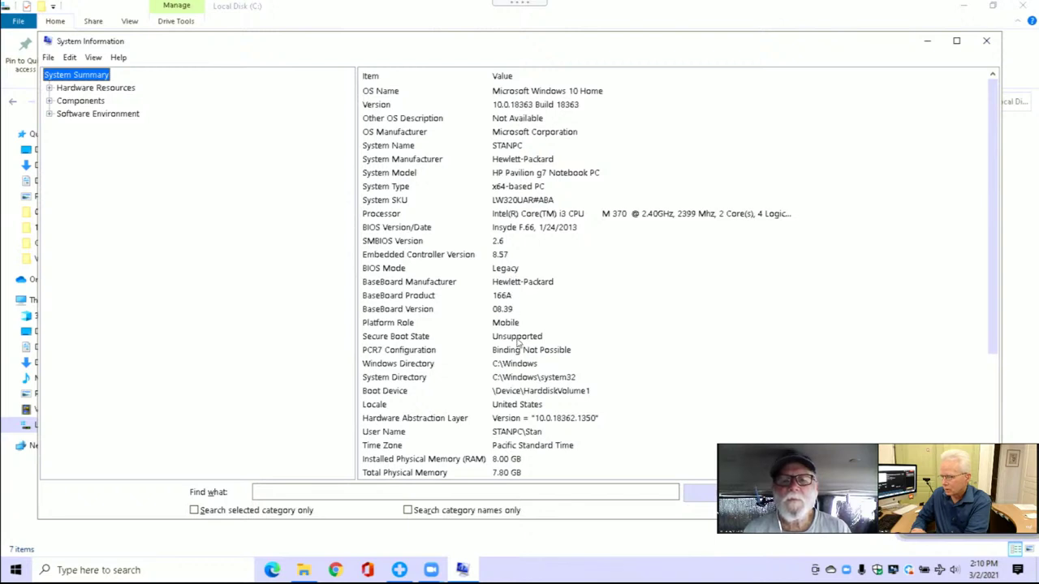
scroll(526, 419, down, 3)
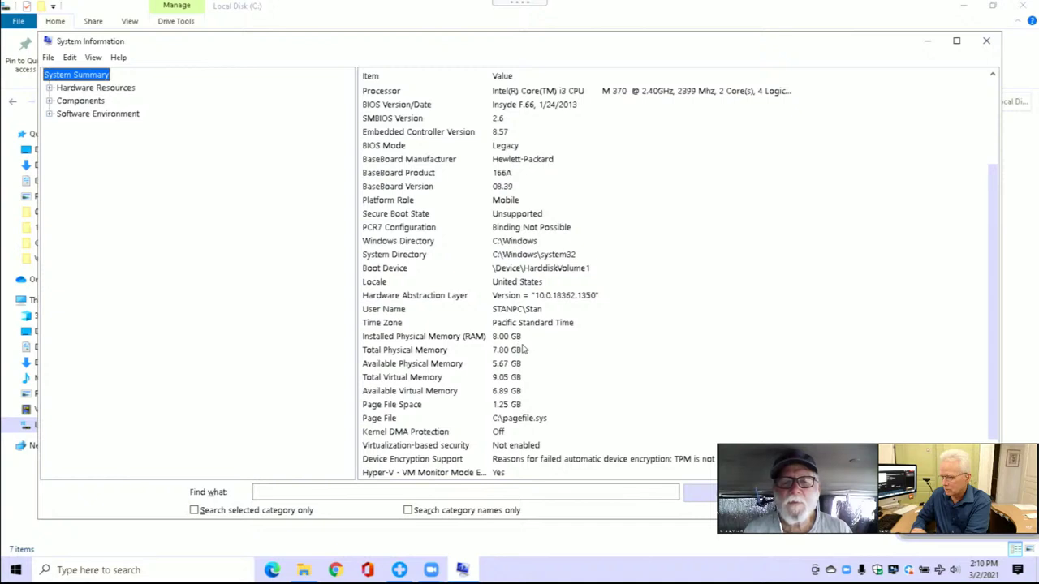
scroll(524, 357, down, 1)
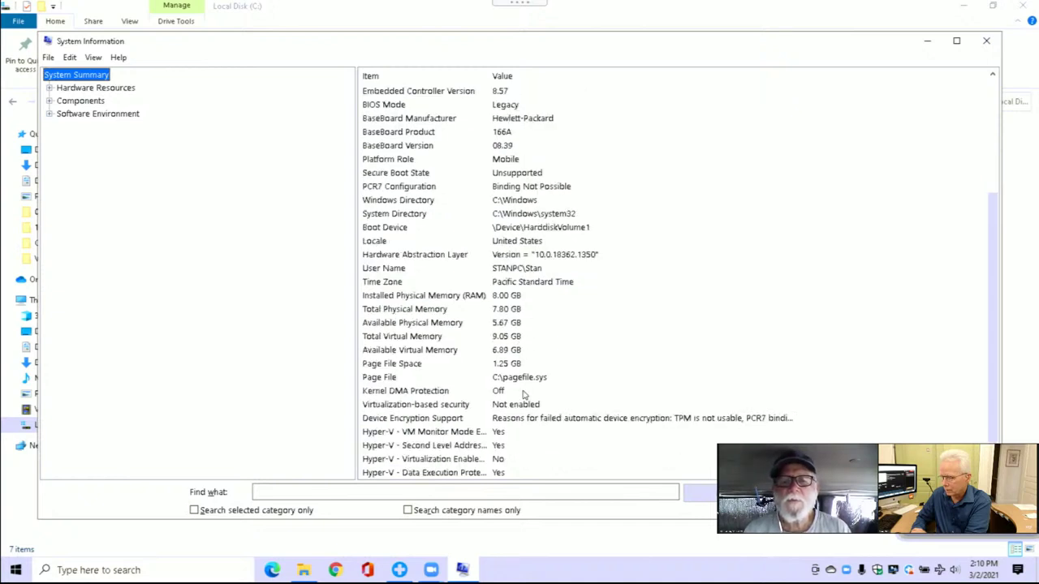
- View the 953.86 GB SPCC Solid State Disk under Components > Storage > Disks, then close System Information
click(49, 88)
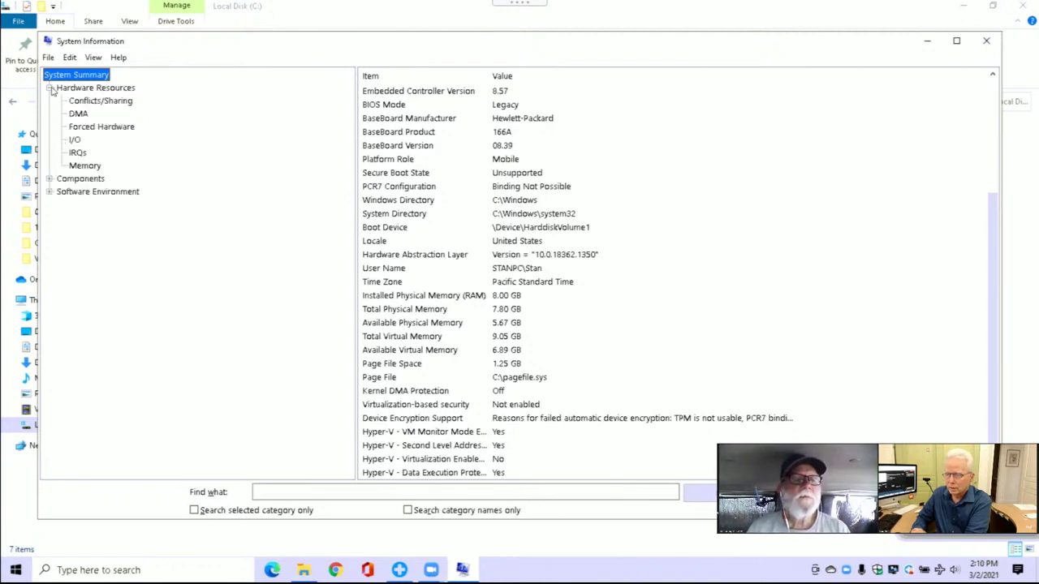
click(50, 88)
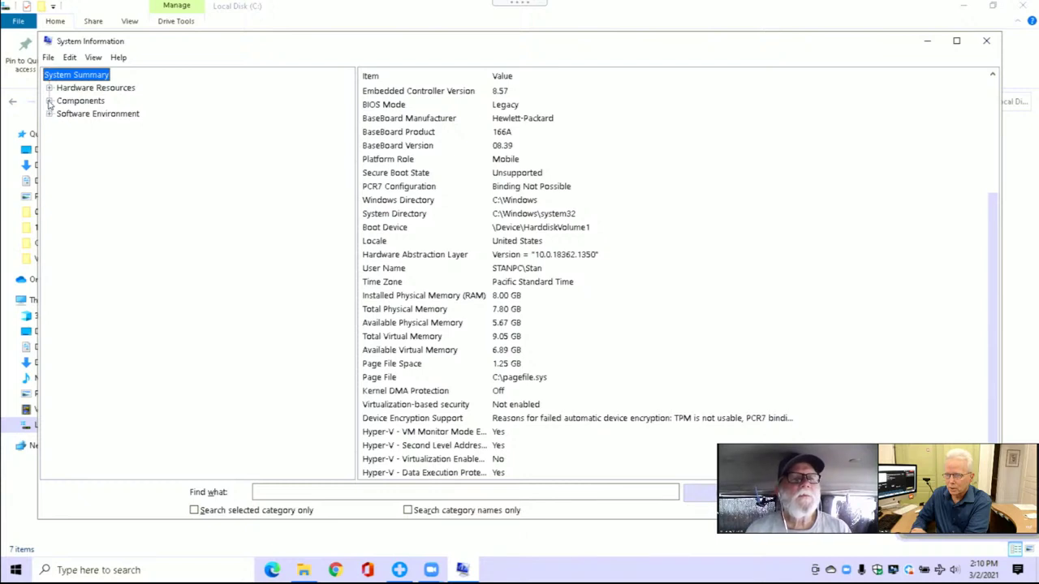
click(49, 100)
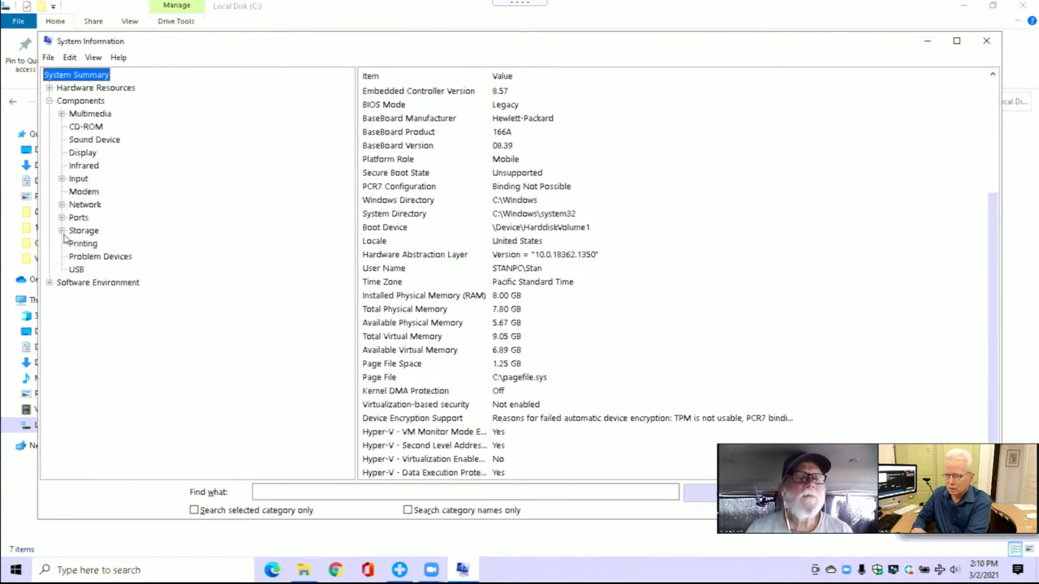
click(62, 231)
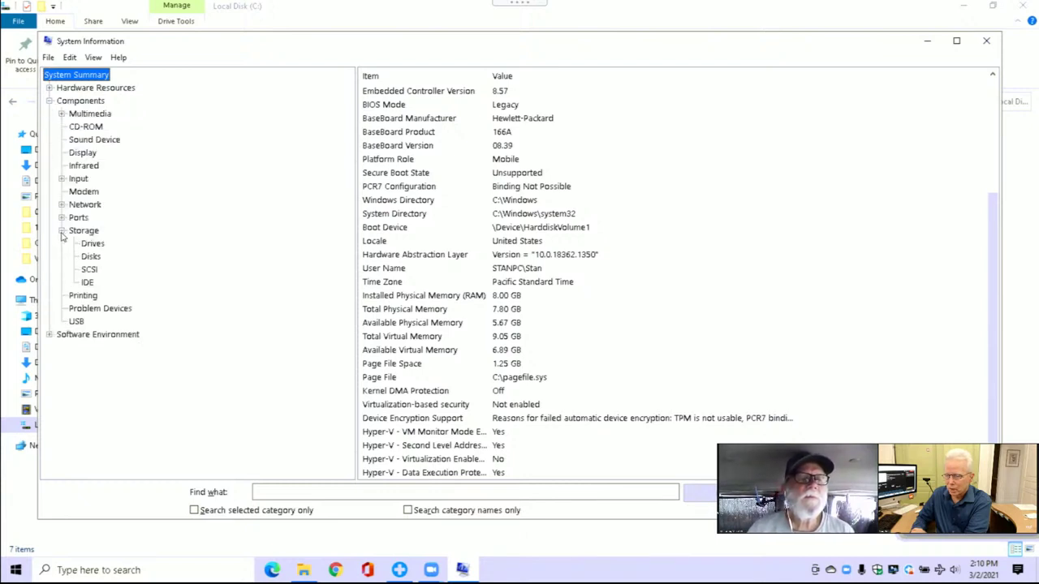
click(89, 258)
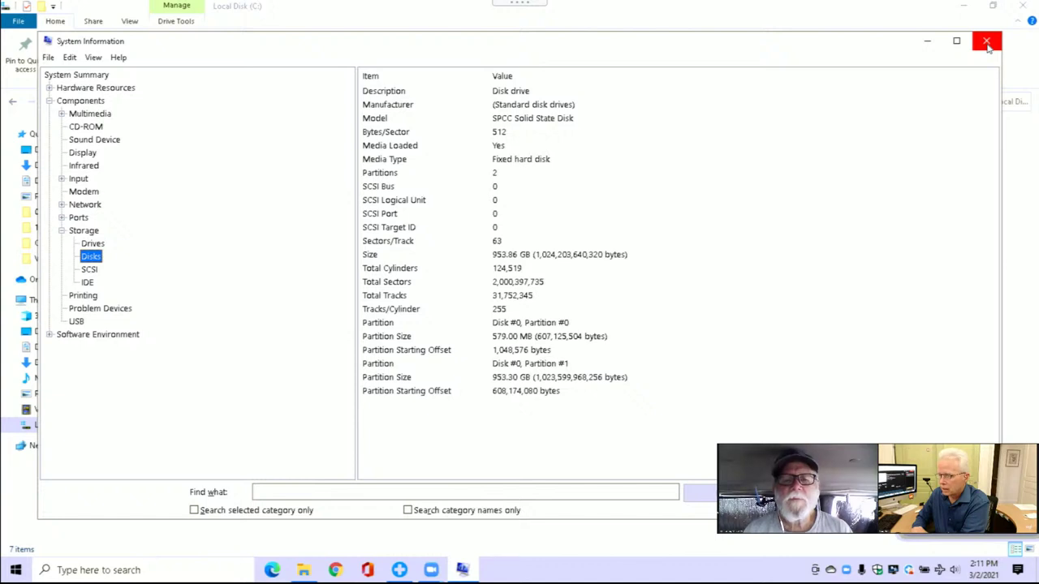
click(986, 42)
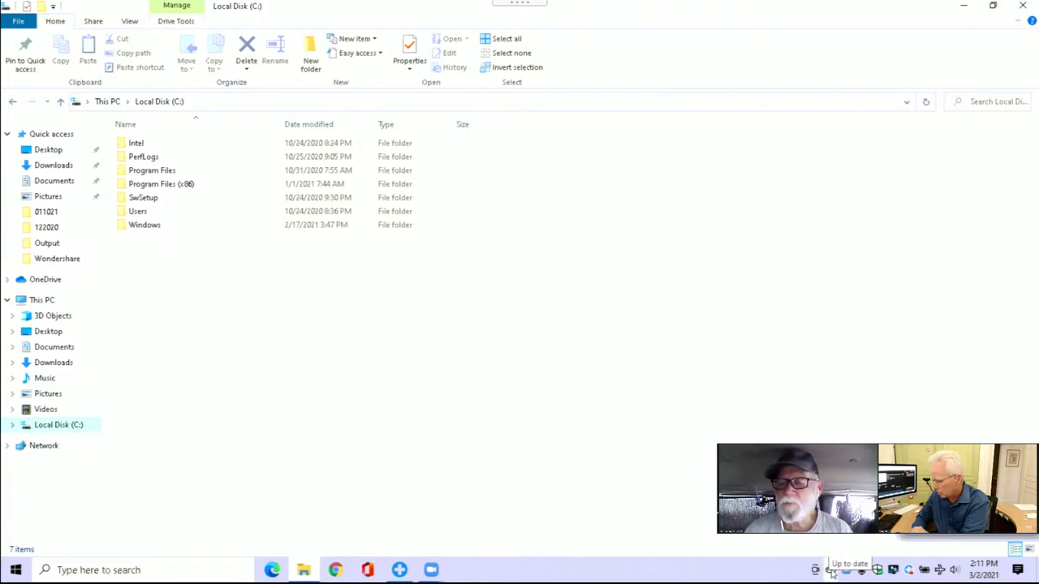
- Open OneDrive Settings from the tray icon's menu, showing 735 KB of 5.0 GB used
click(831, 571)
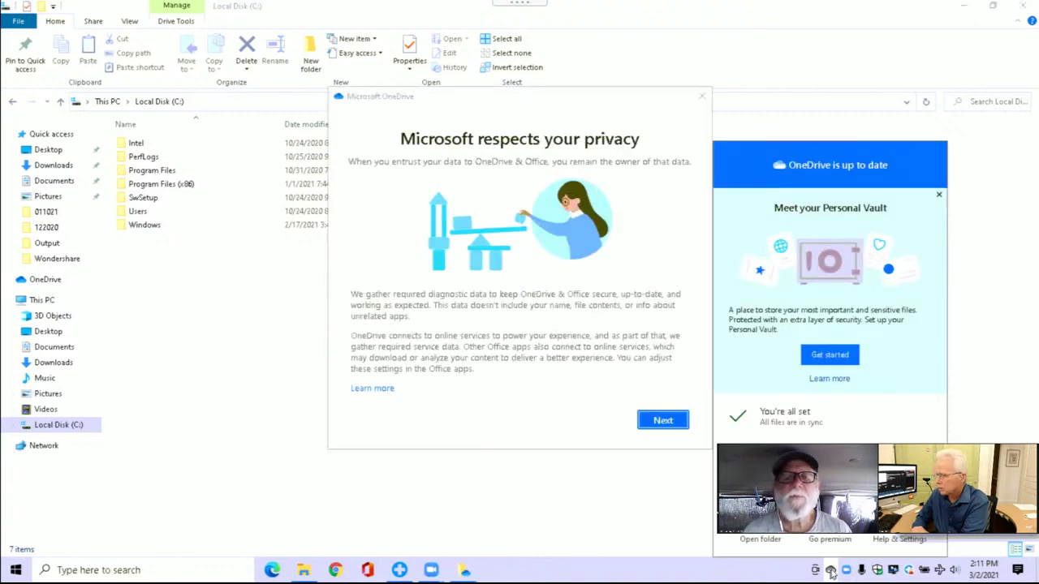
click(831, 571)
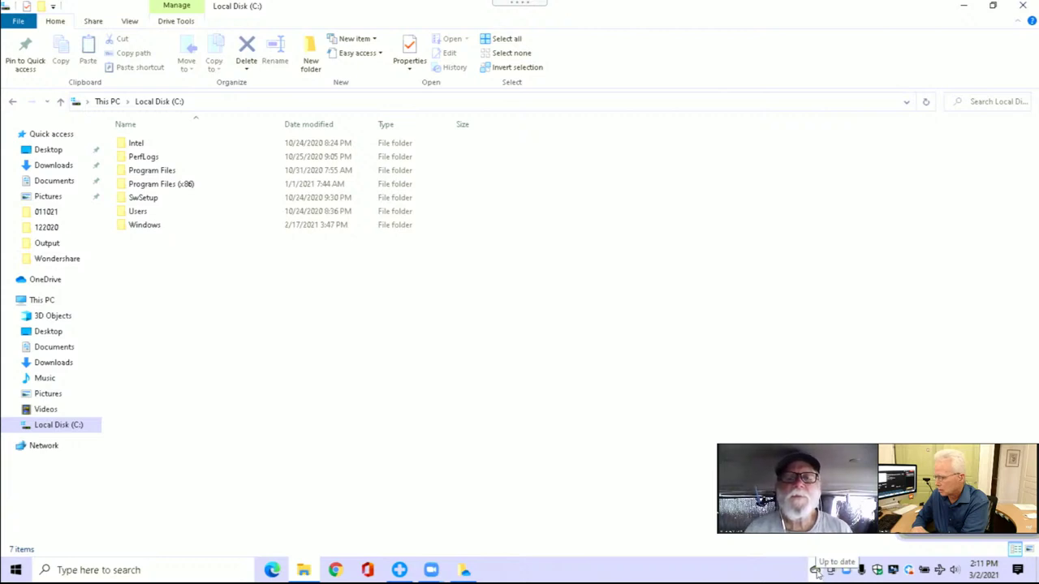
right_click(816, 571)
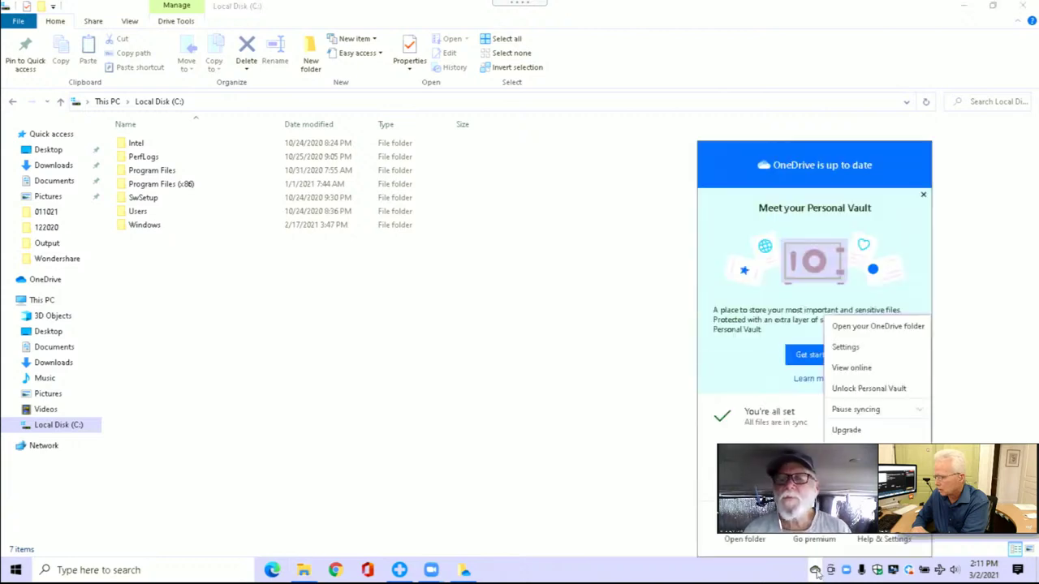
click(815, 571)
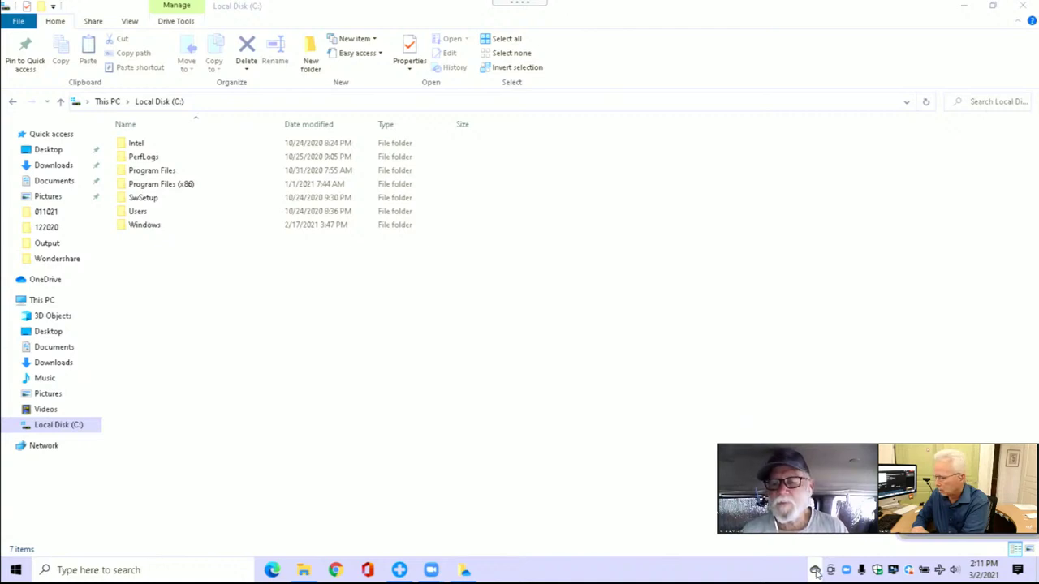
right_click(816, 571)
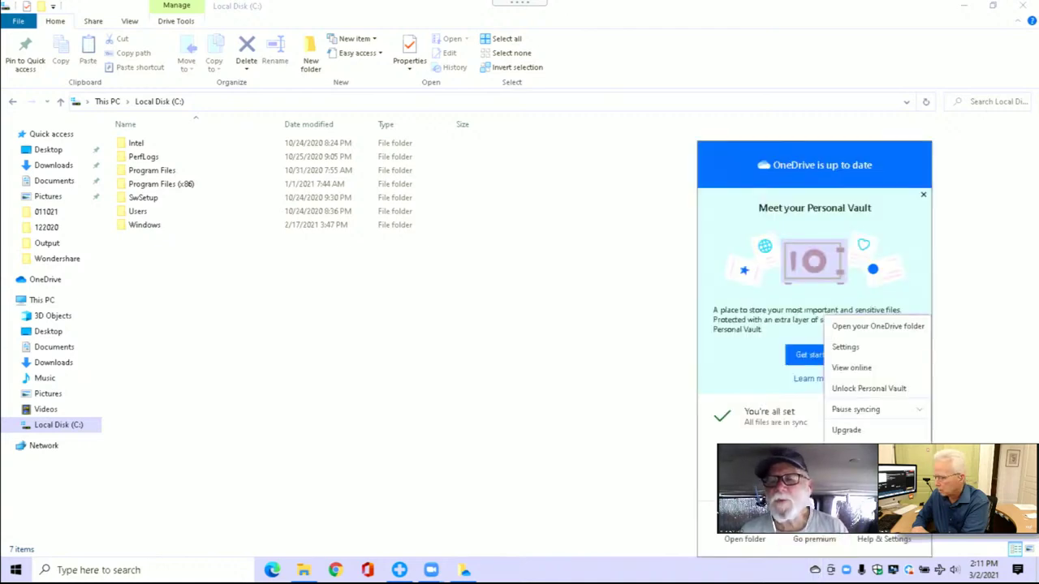
click(845, 348)
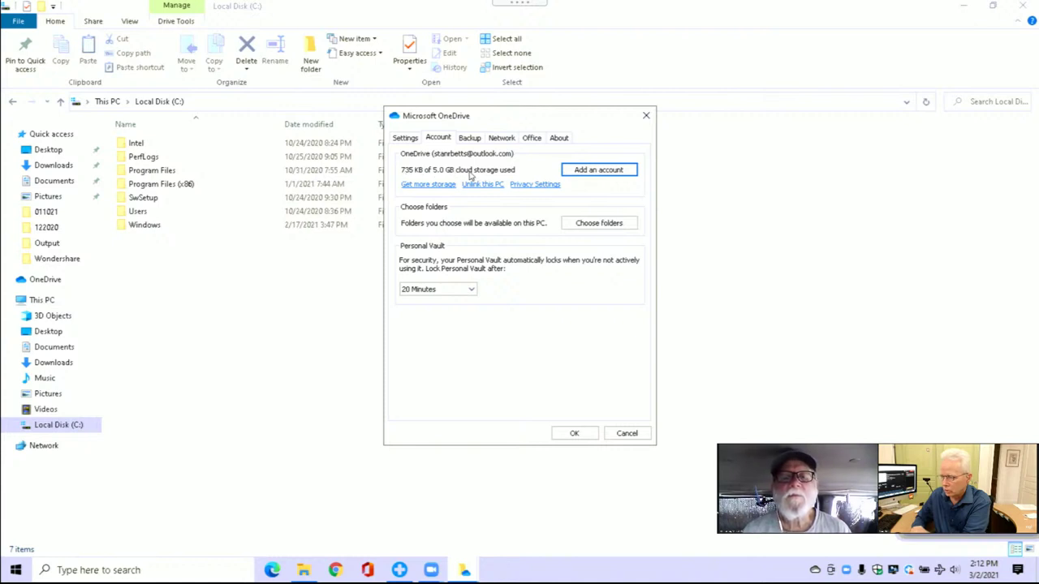
- Open Manage backup, showing Desktop, Documents and Pictures selected with -18.7 GB left
click(406, 140)
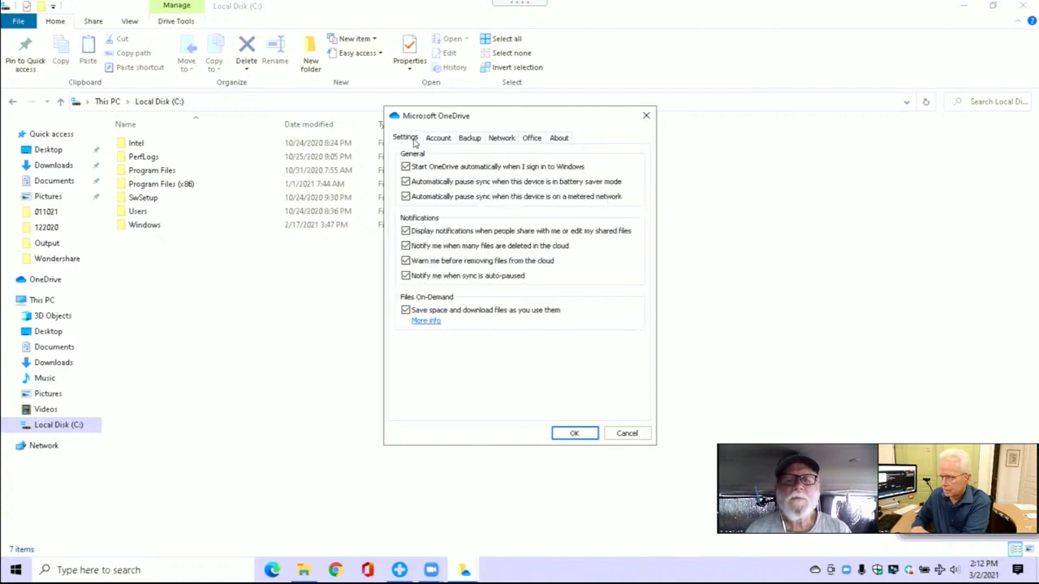
click(446, 139)
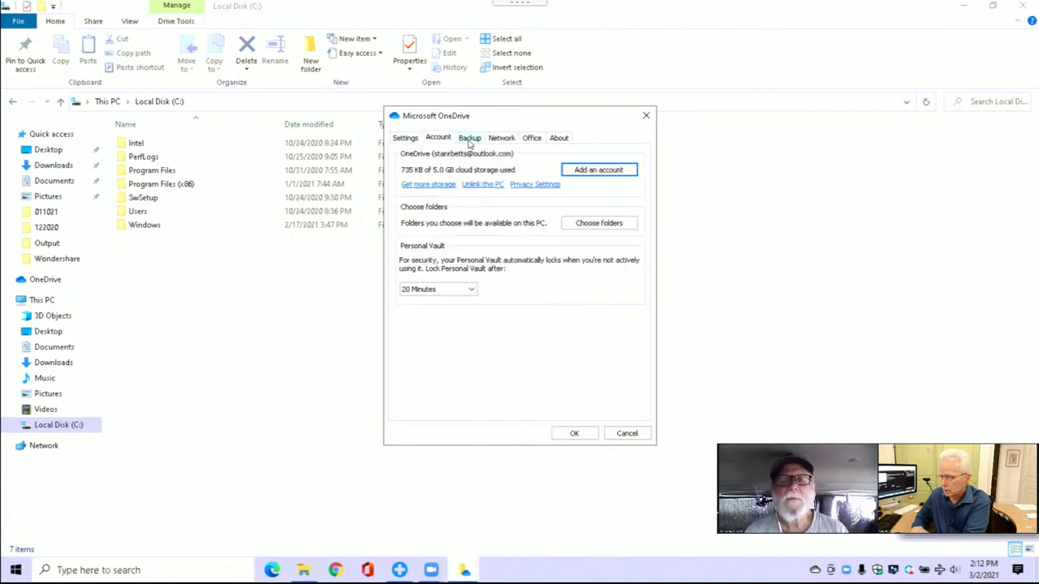
click(469, 139)
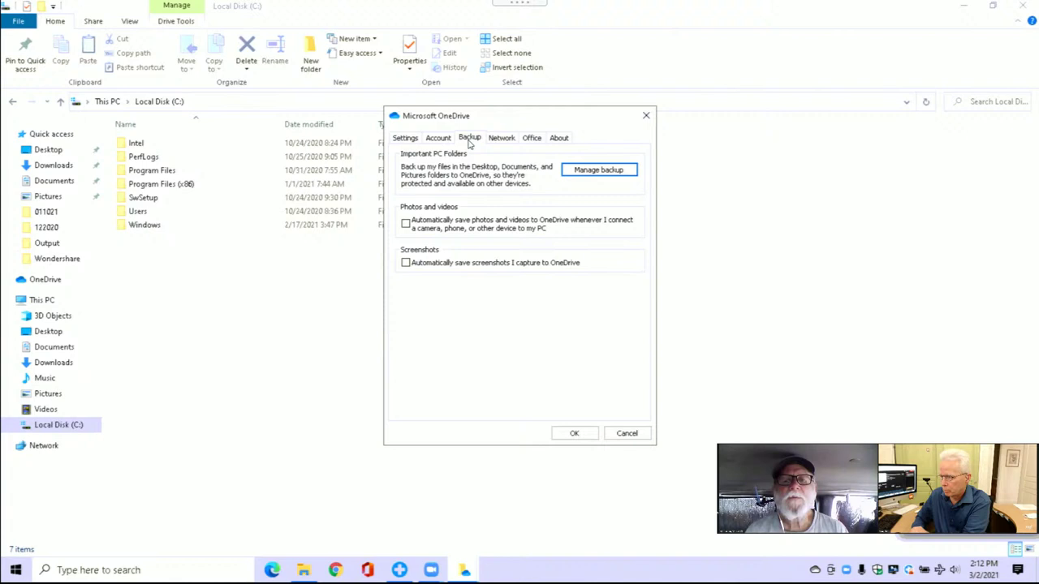
click(583, 171)
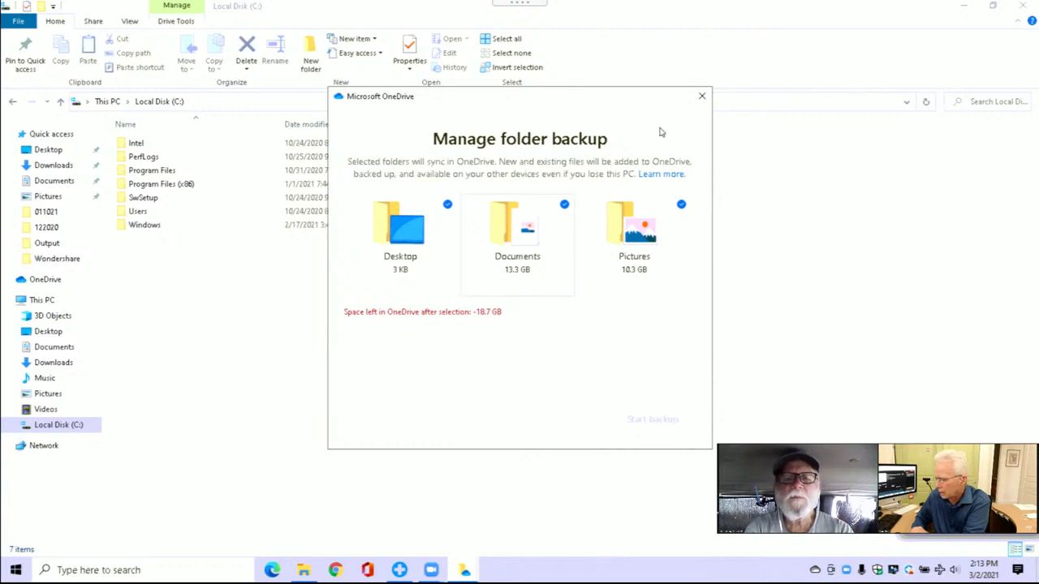
- Close the folder backup chooser, review the Settings and Account tabs, and reopen Manage backup
click(702, 98)
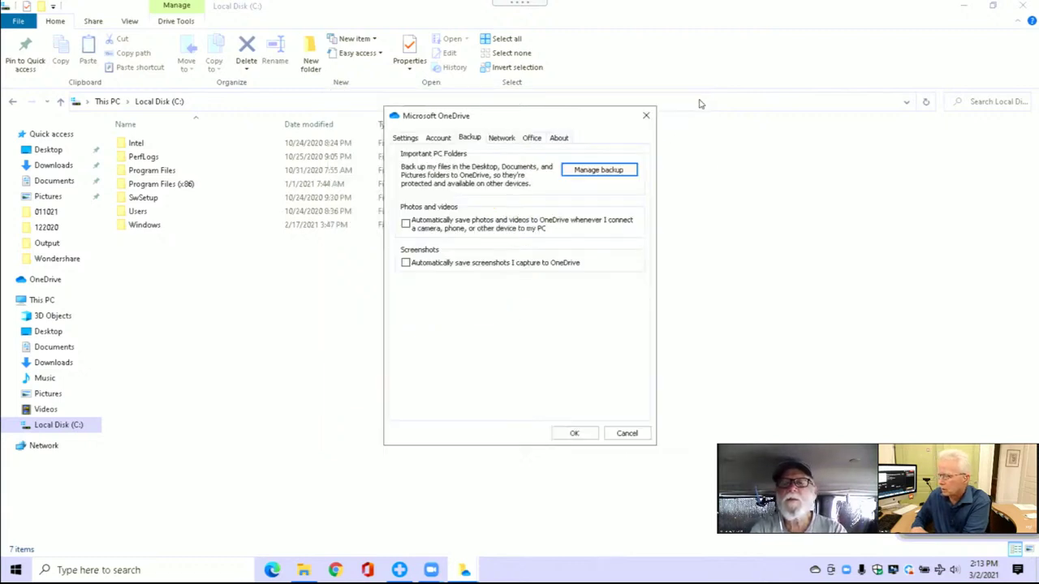
click(408, 139)
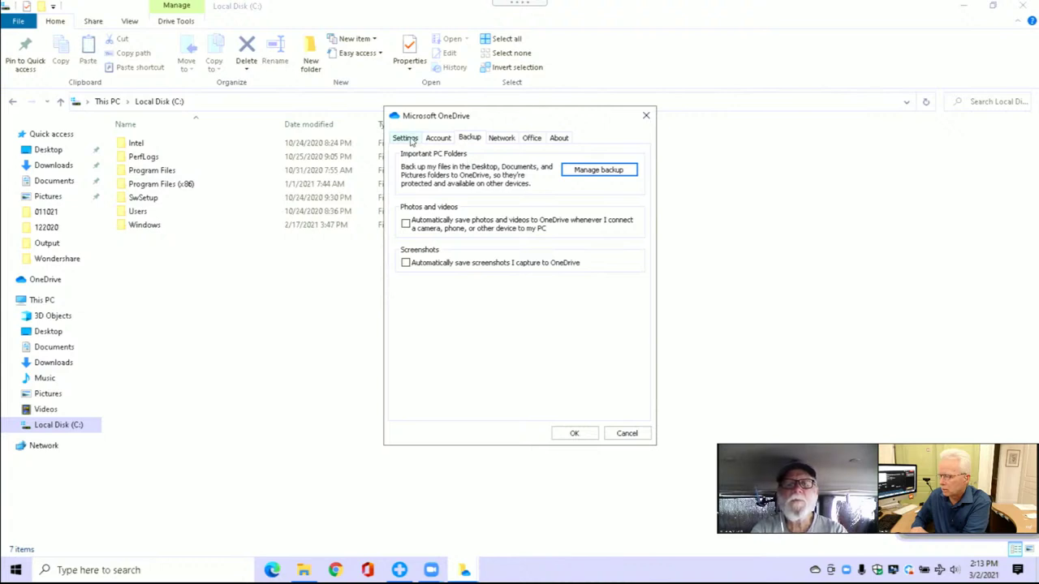
click(437, 138)
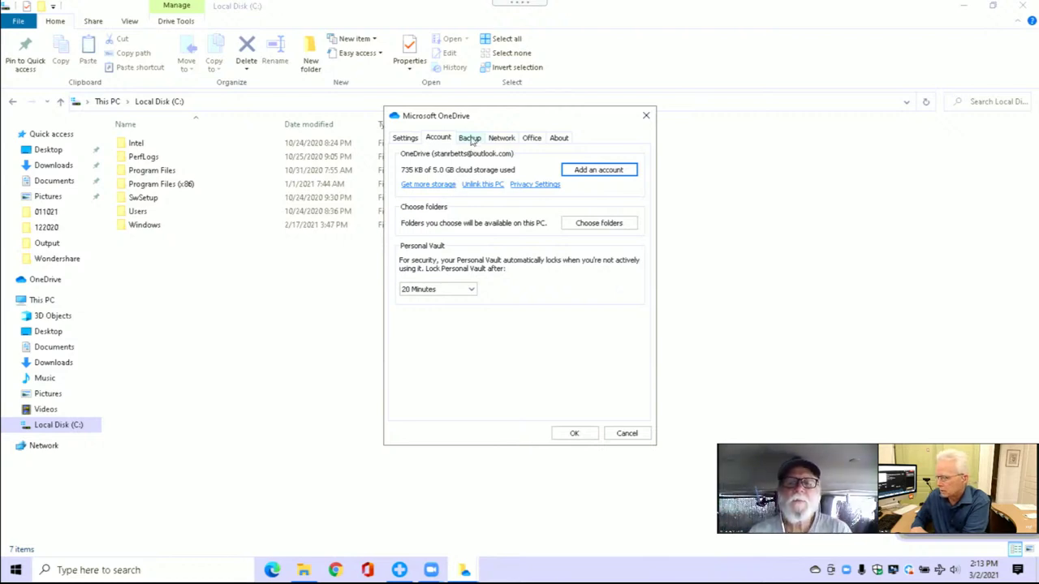
click(471, 140)
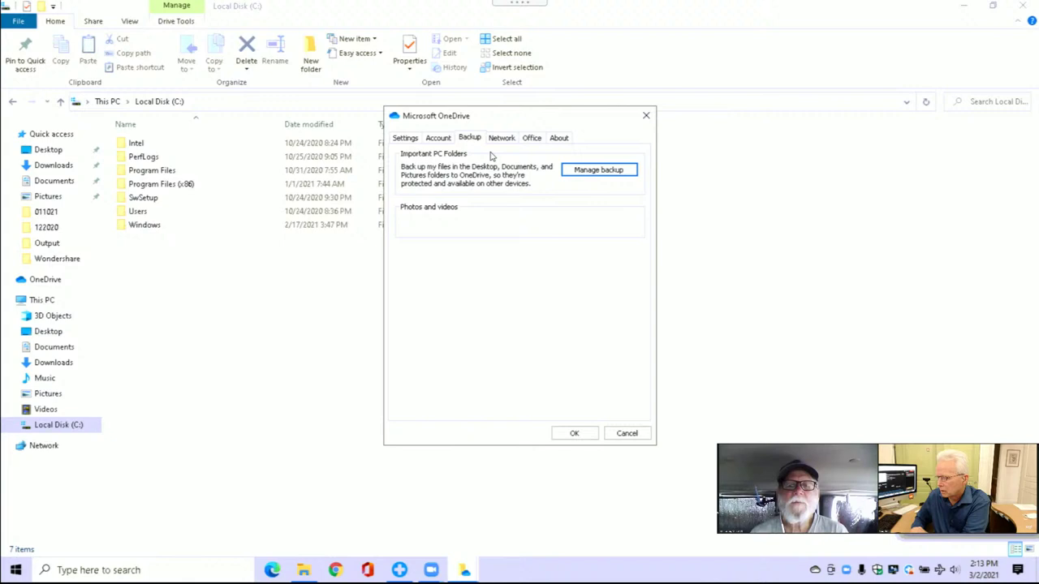
click(598, 171)
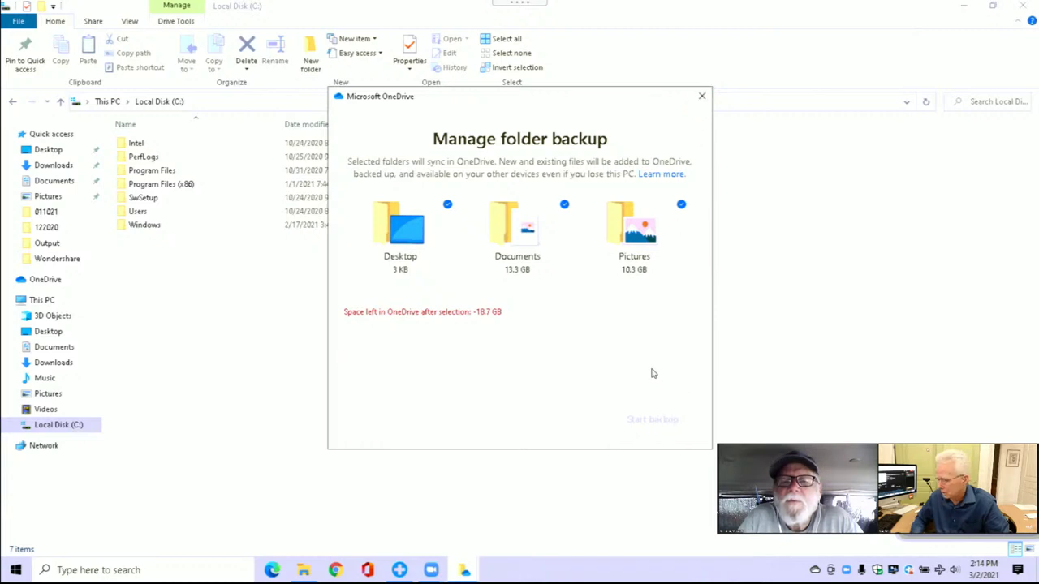
- Deselect Pictures and Documents so only Desktop is backed up, leaving 5.0 GB
click(681, 205)
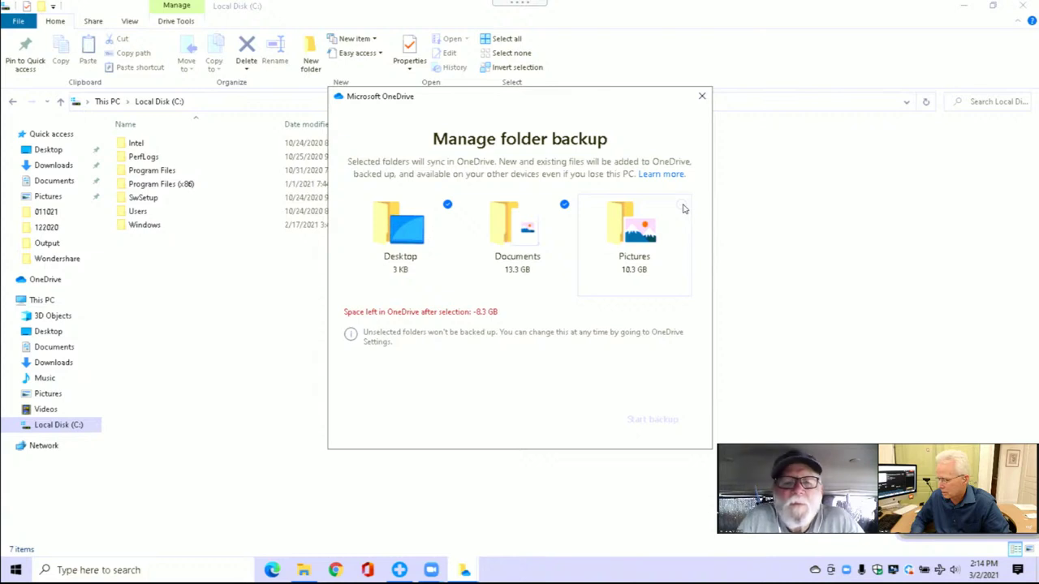
click(682, 207)
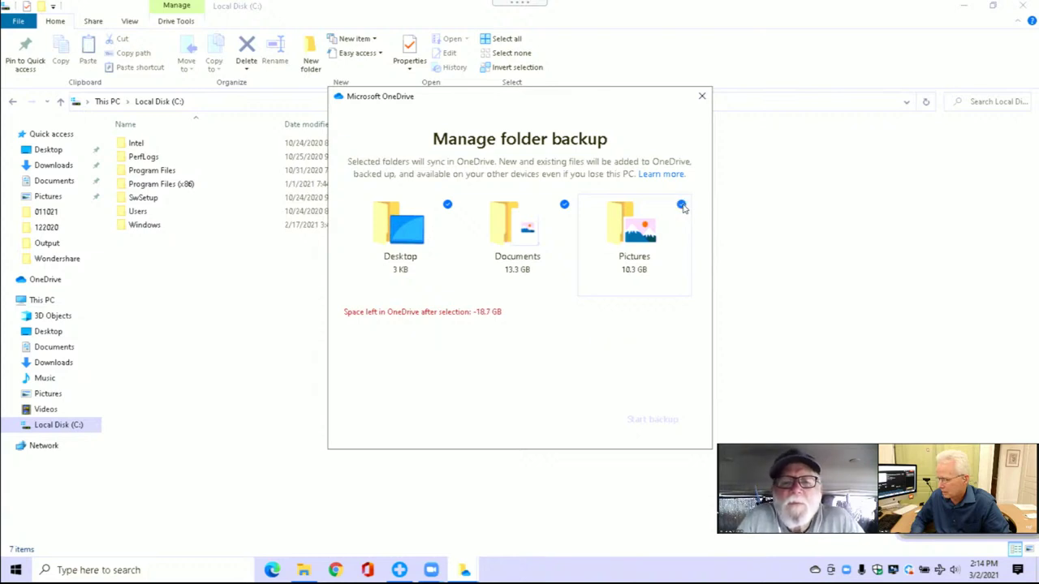
click(682, 207)
click(681, 206)
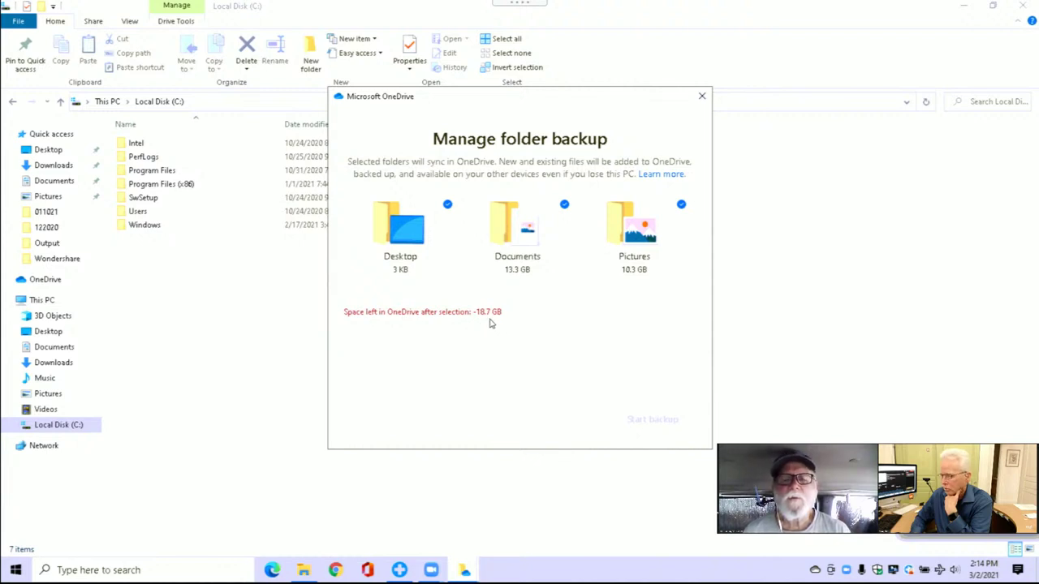
click(682, 206)
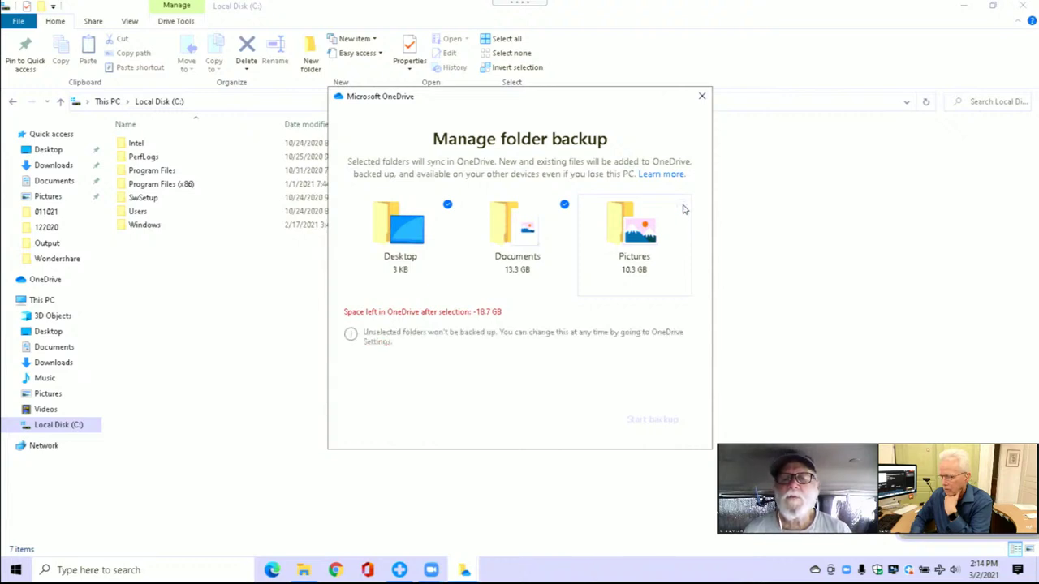
click(560, 212)
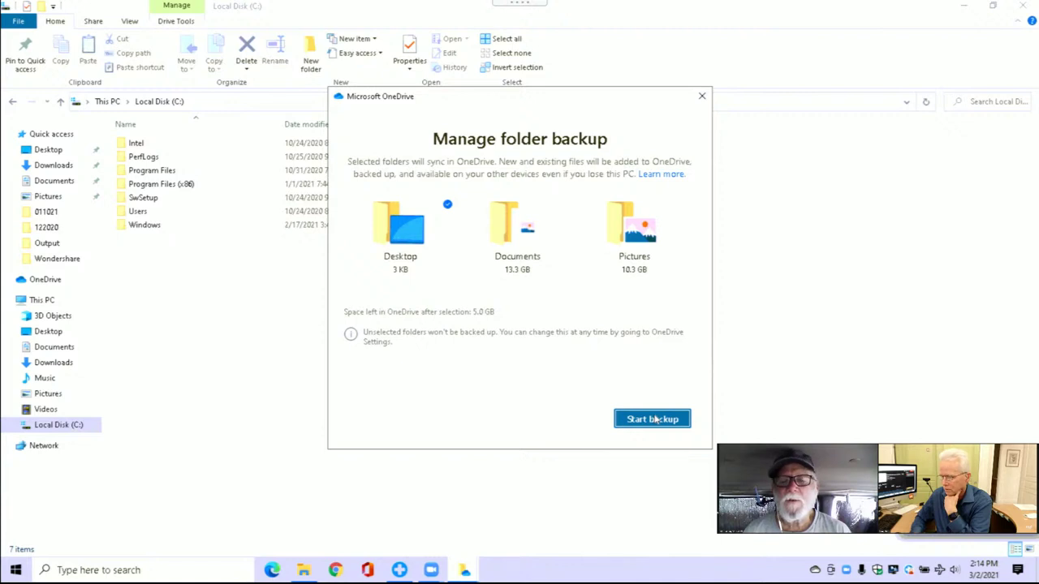
- Close Manage folder backup and cancel the OneDrive settings without starting a backup
click(702, 98)
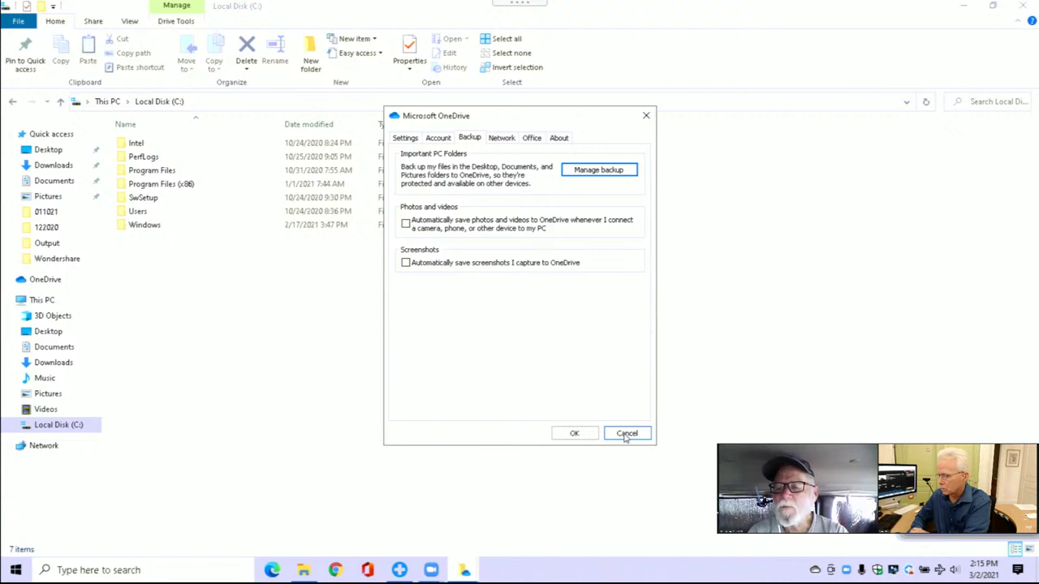
click(627, 434)
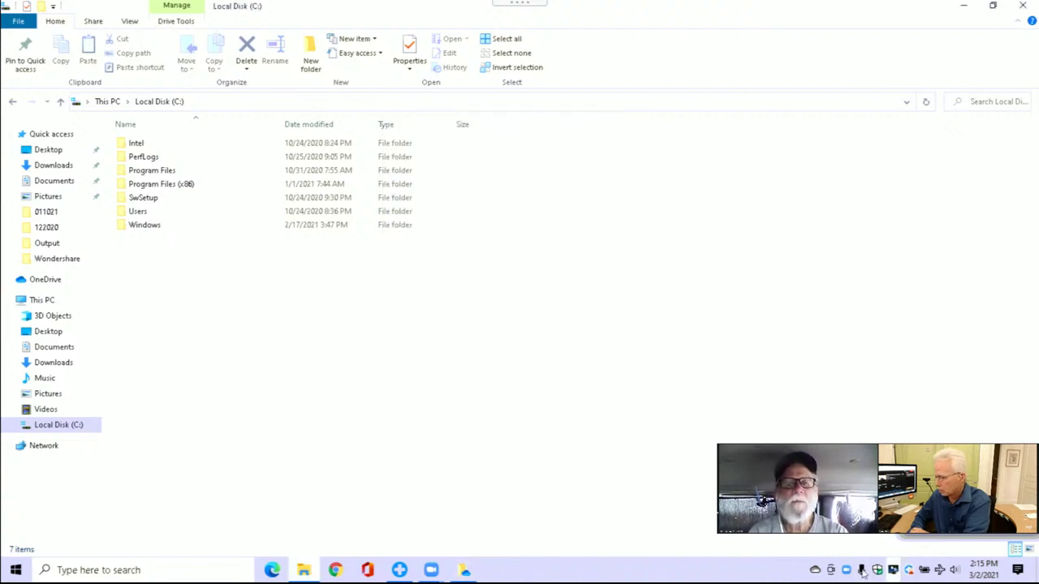
right_click(815, 570)
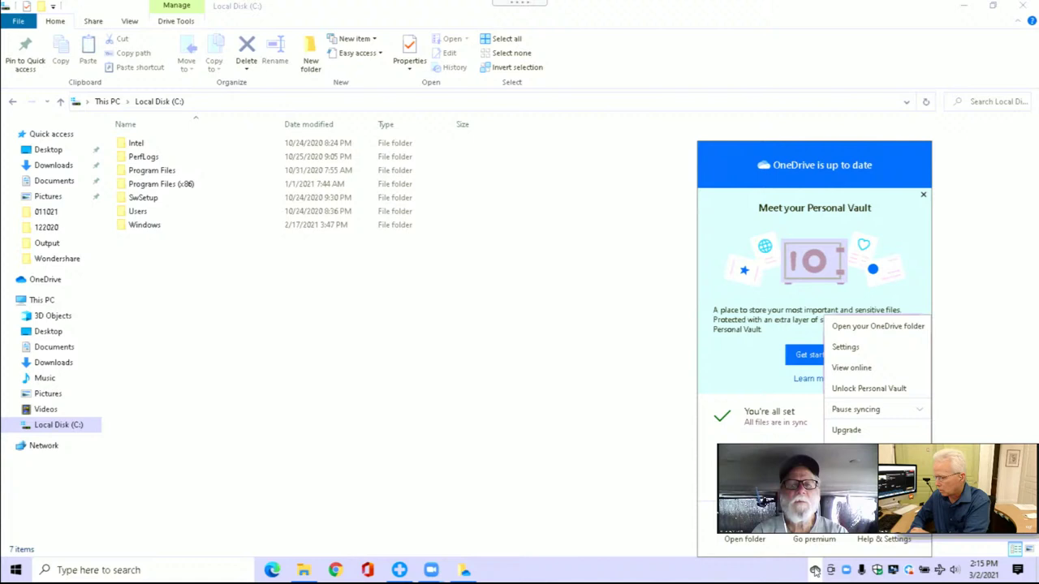
click(844, 347)
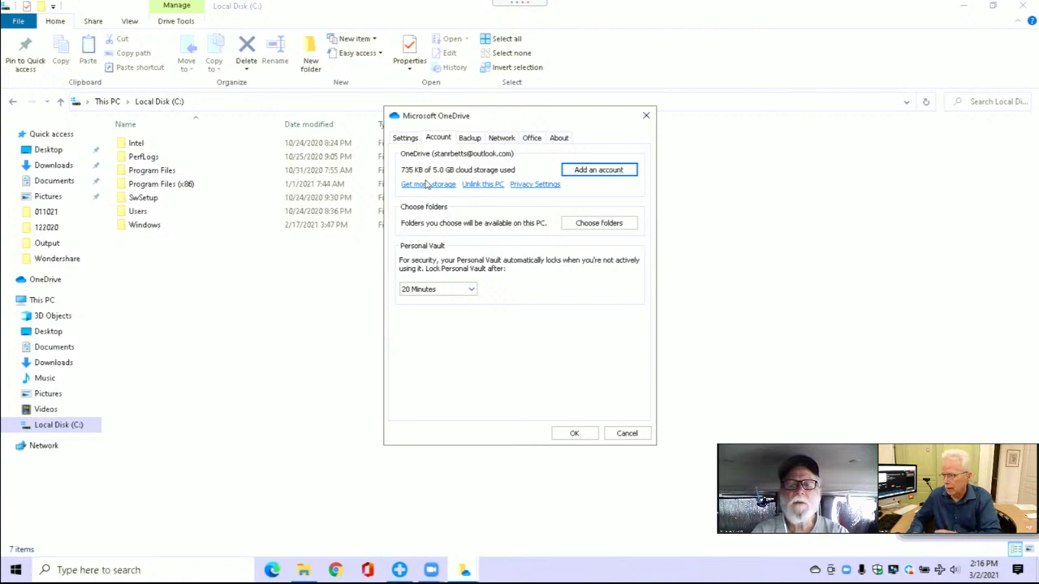
click(626, 434)
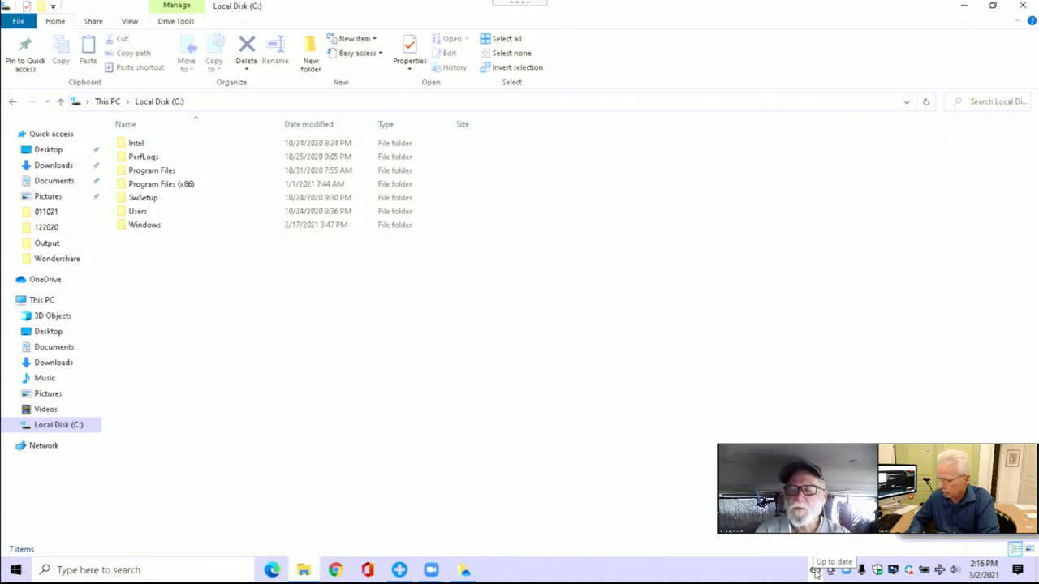
- Use View online from the OneDrive tray menu to open the My files page on onedrive.live.com
right_click(816, 572)
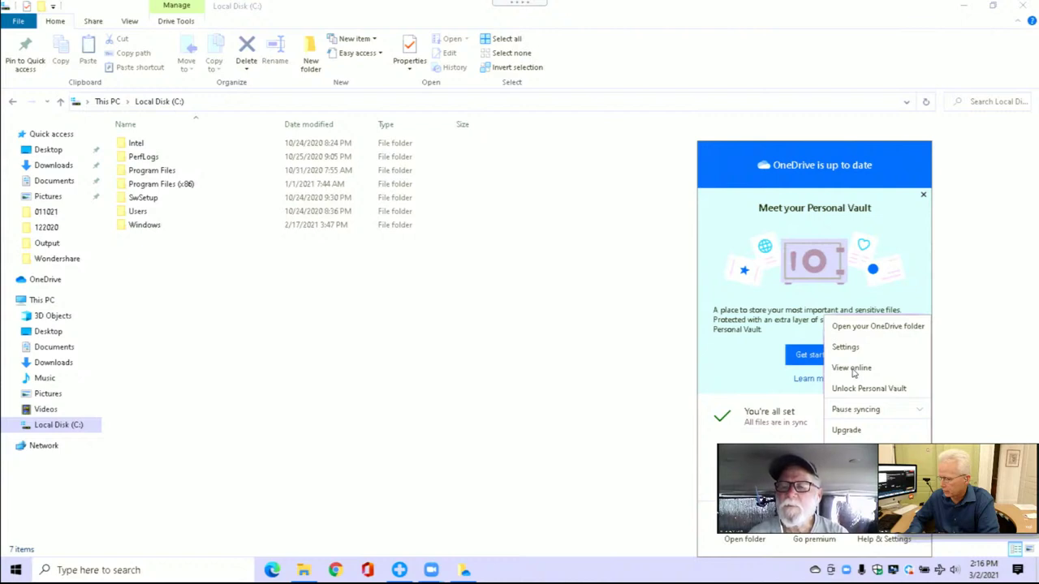
click(852, 369)
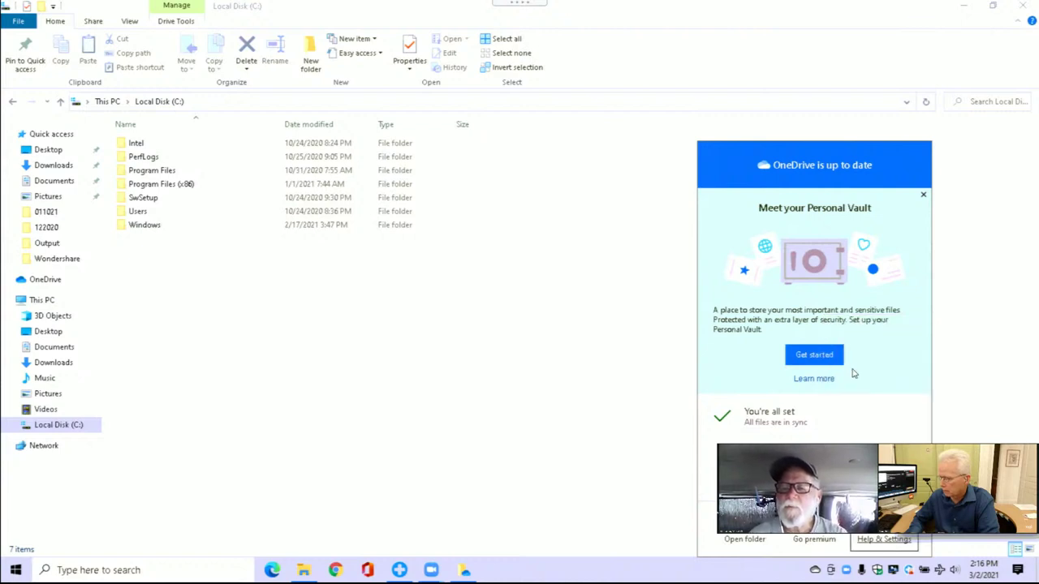
click(814, 379)
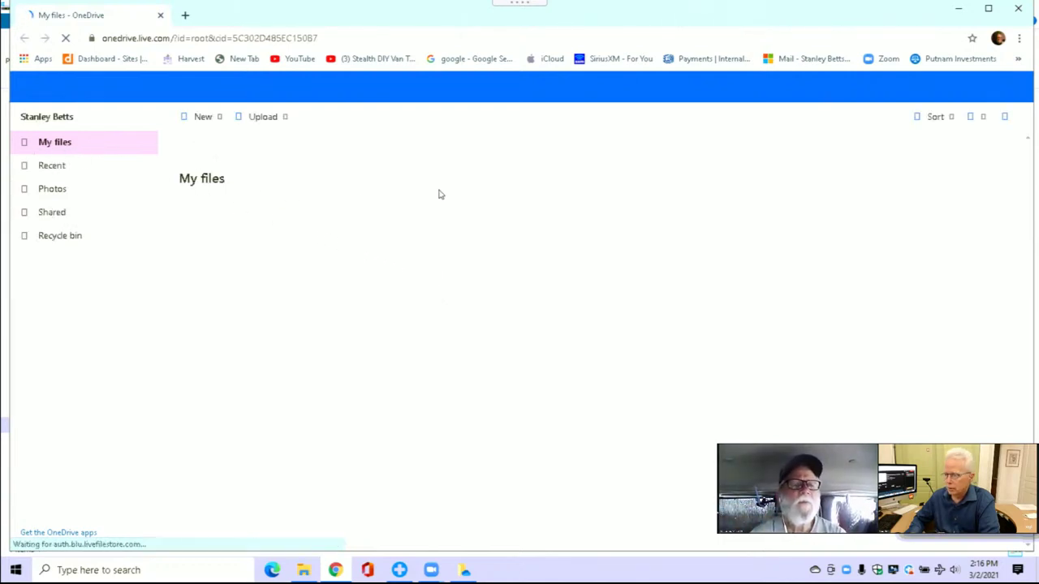
- Show the Recent files page and dismiss the group sharing and premium upgrade banners
click(57, 171)
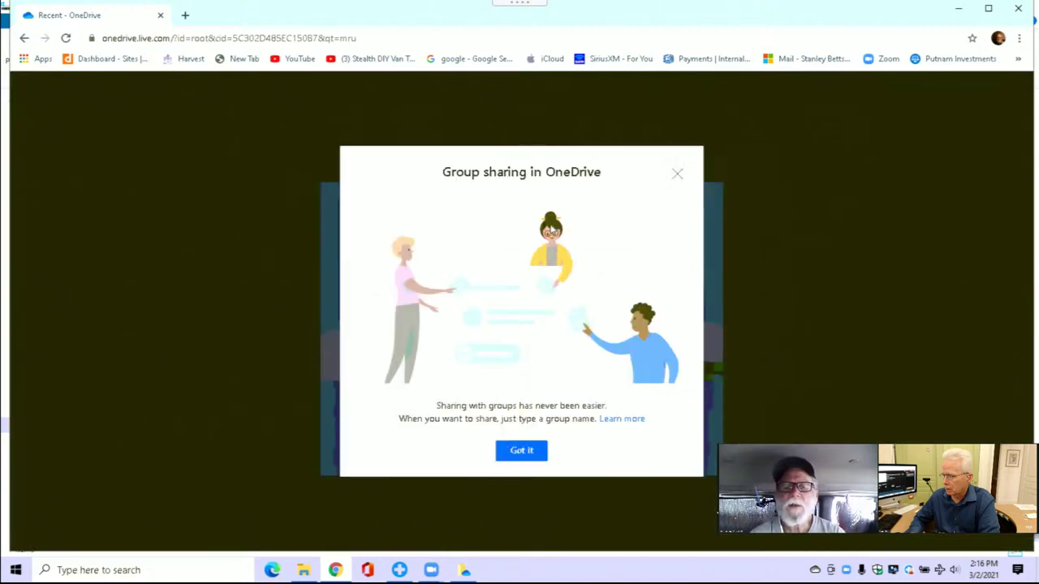
click(677, 176)
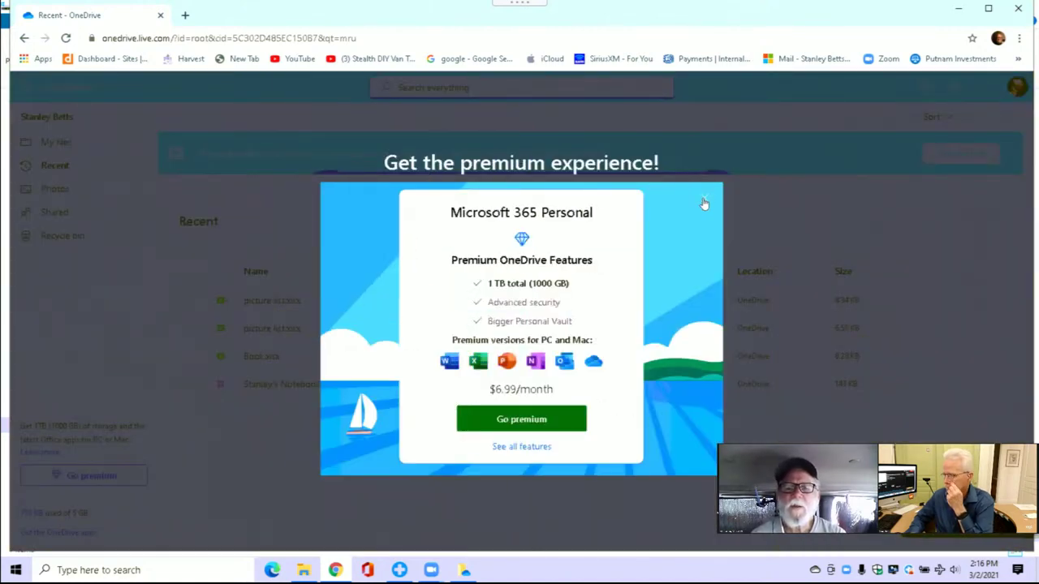
click(704, 203)
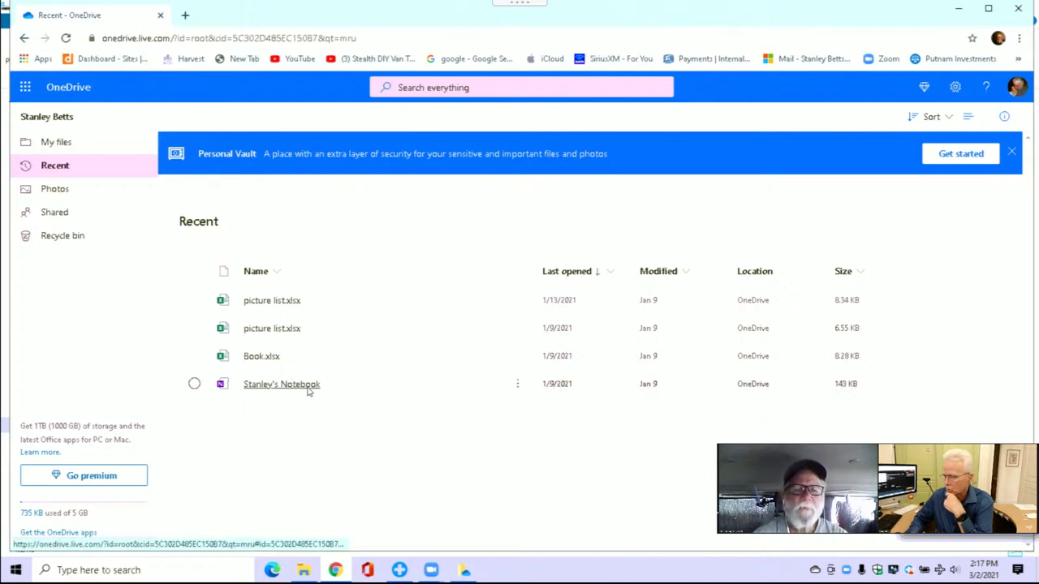
- Browse the Documents, Pictures and Screenshots folders in My files, then return to Recent
click(55, 144)
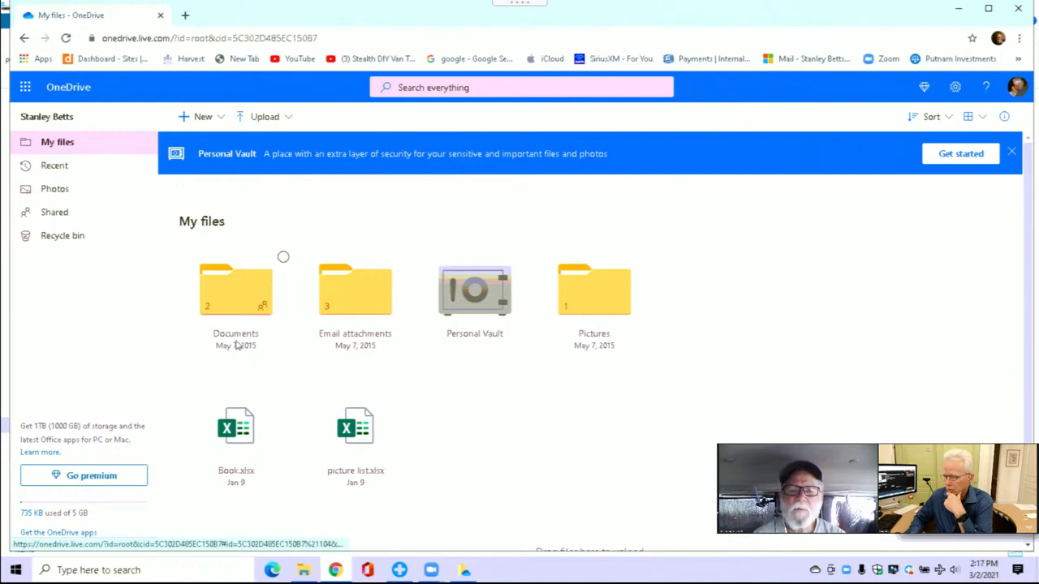
click(230, 294)
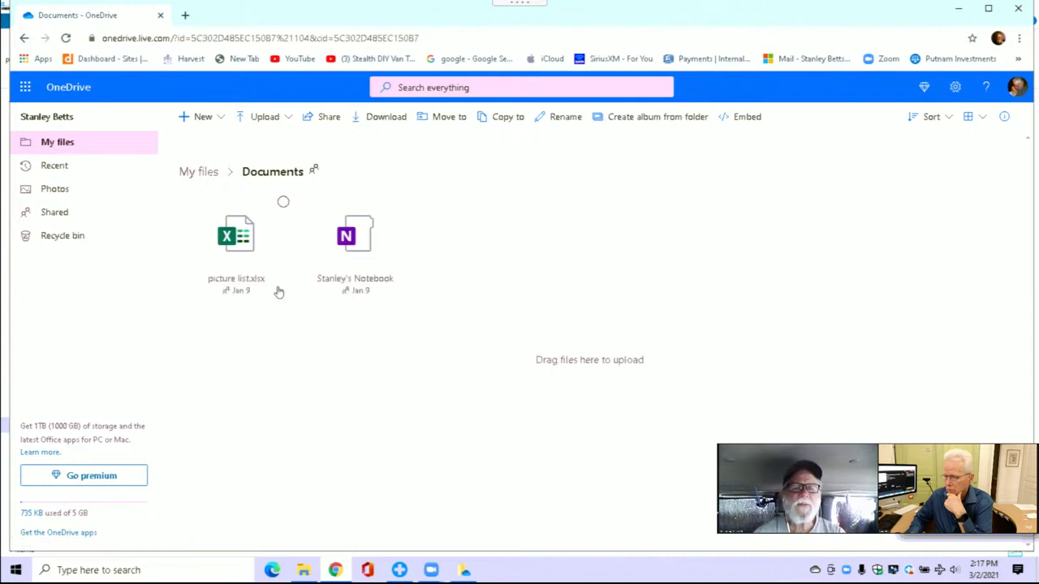
click(211, 174)
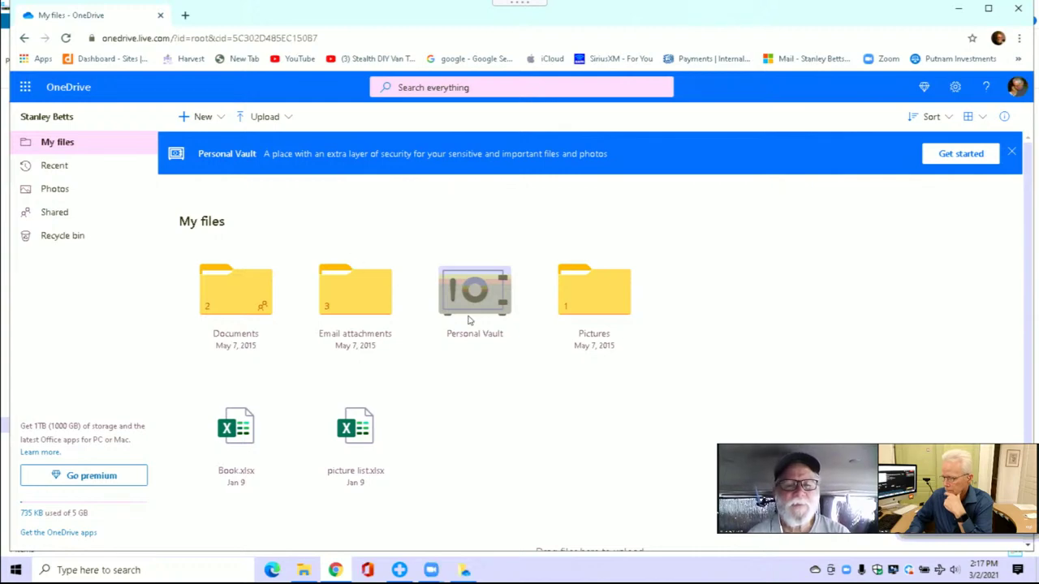
click(604, 296)
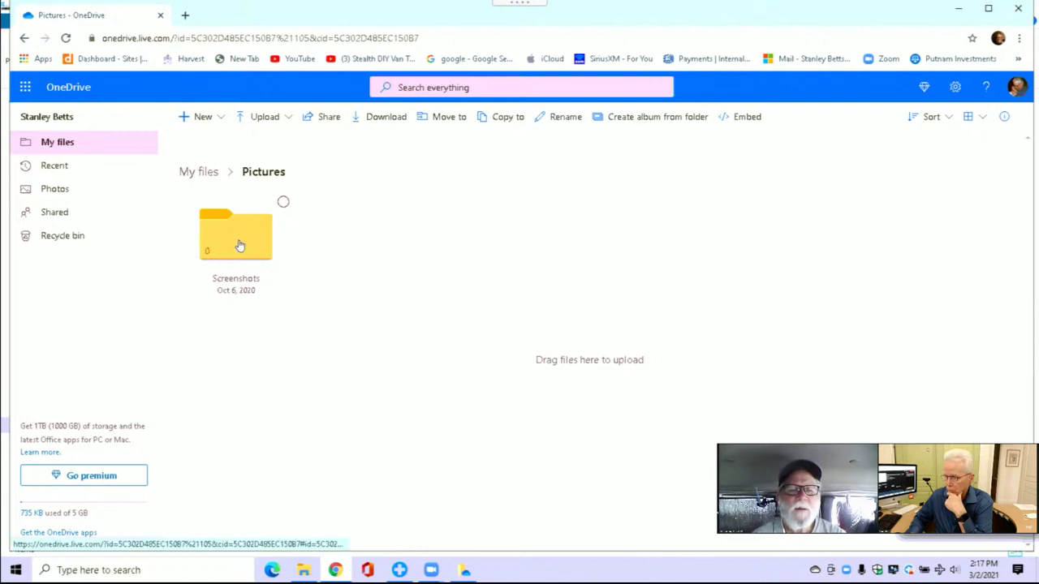
click(240, 245)
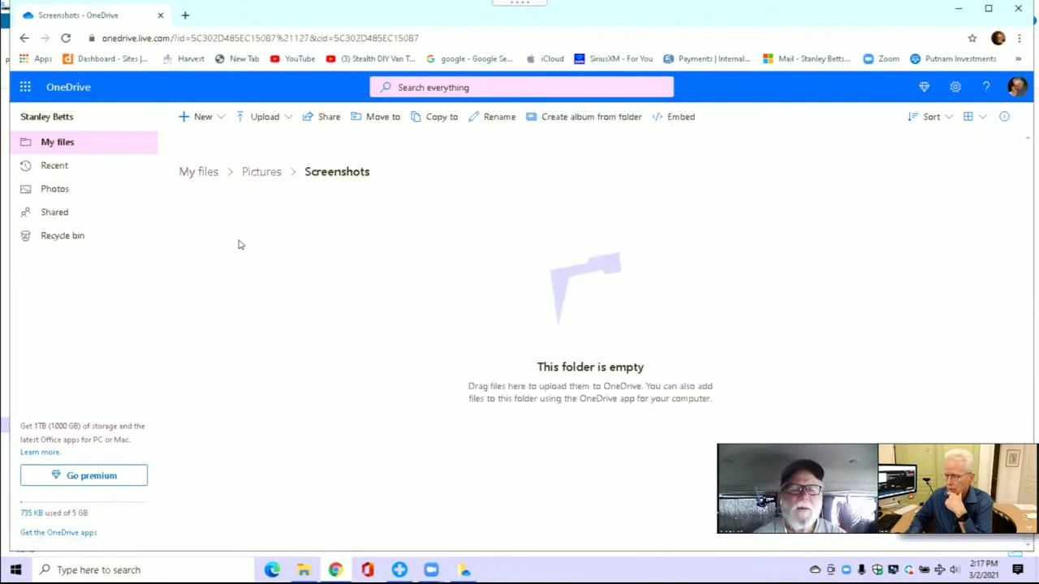
click(206, 176)
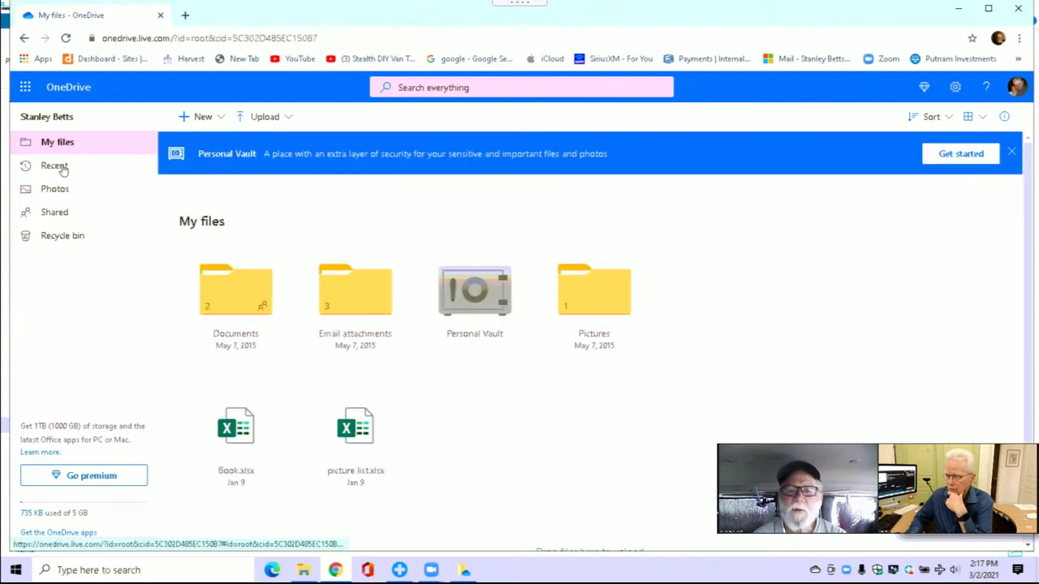
click(61, 169)
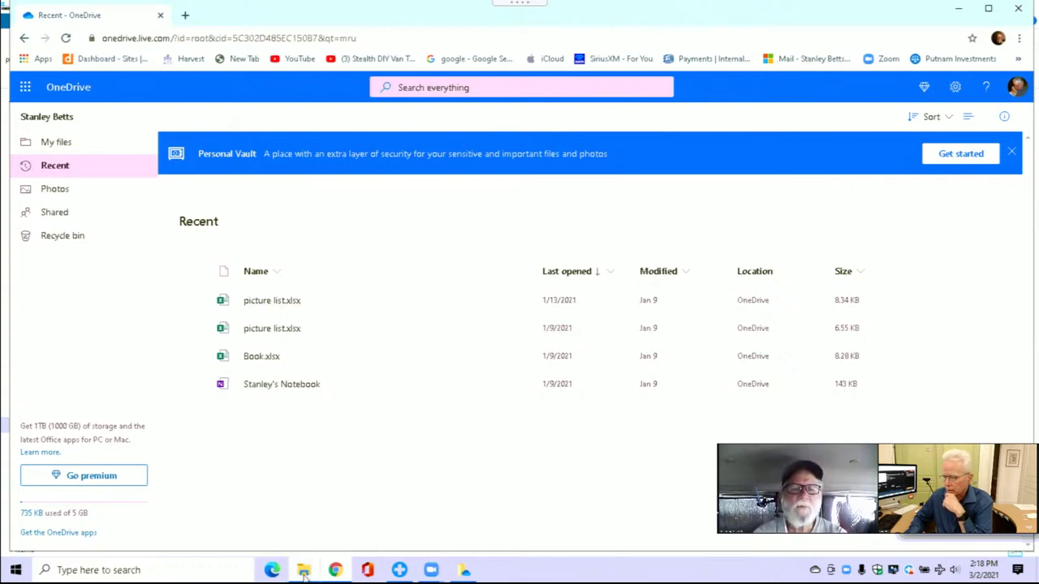
- Open Users > profile folder > OneDrive, listing Documents, Pictures, Book.xlsx and picture list.xlsx
mouse_move(305, 574)
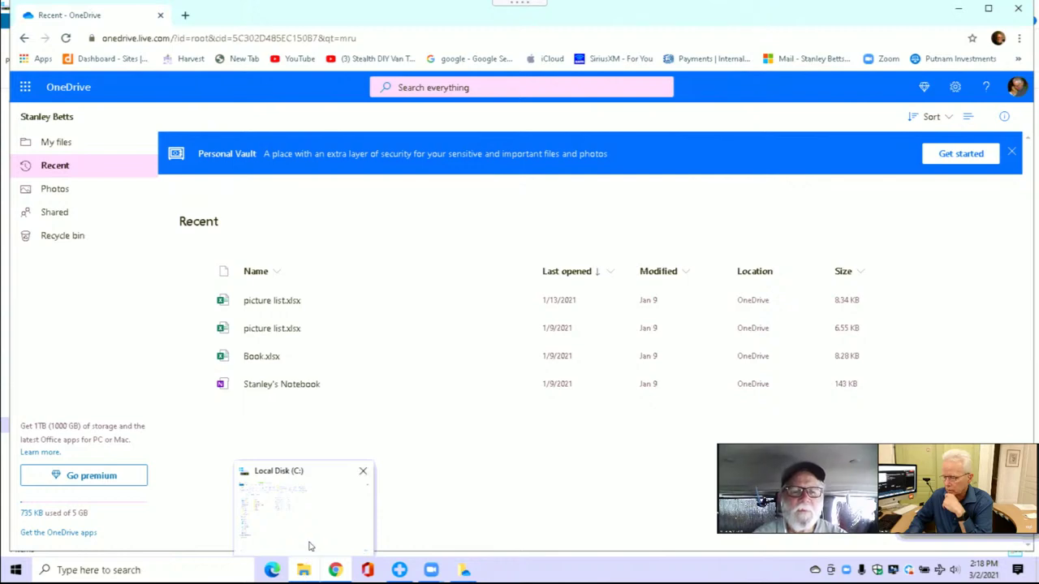
click(309, 550)
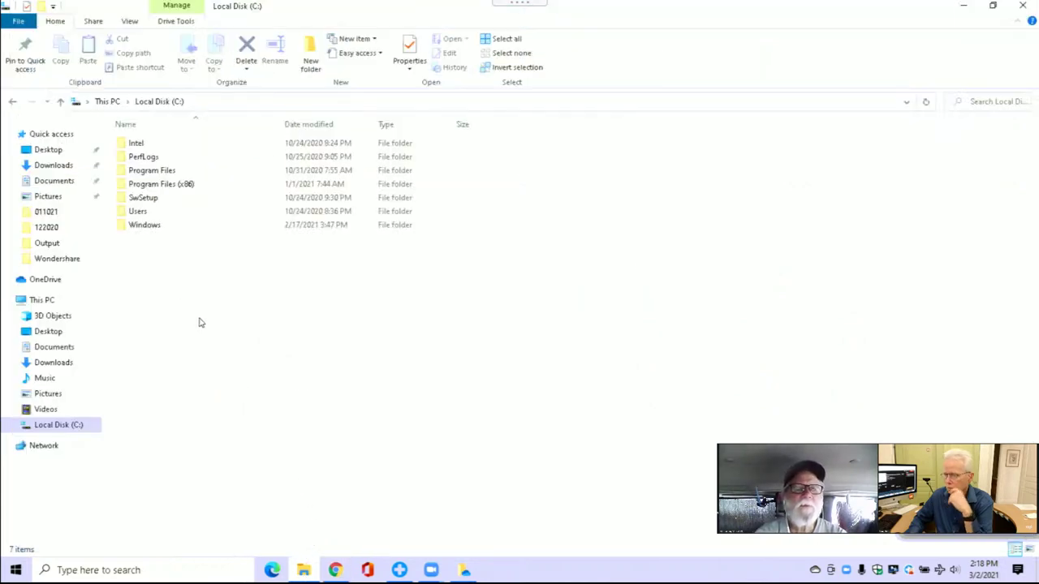
double_click(136, 213)
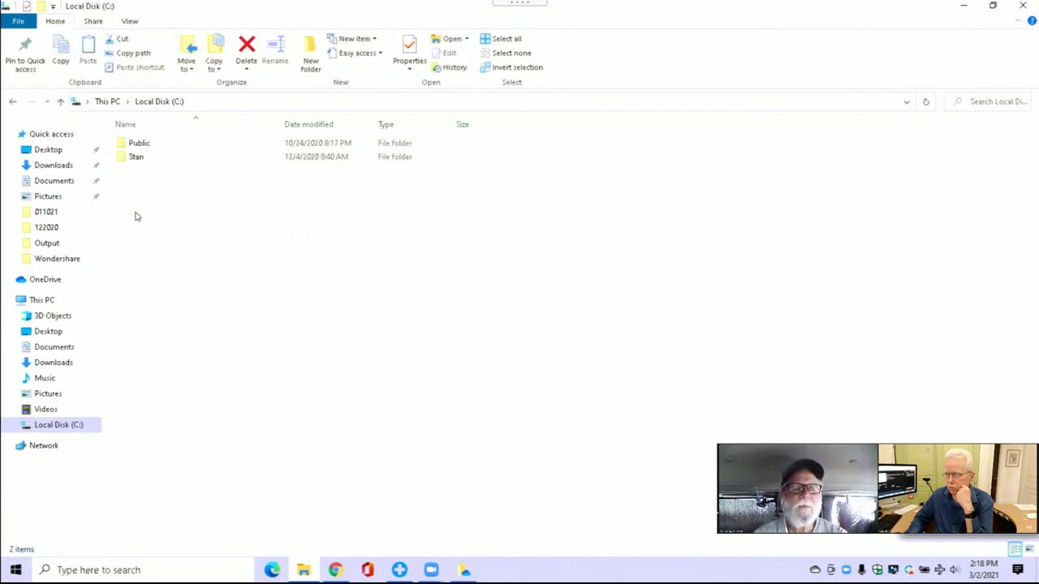
double_click(136, 157)
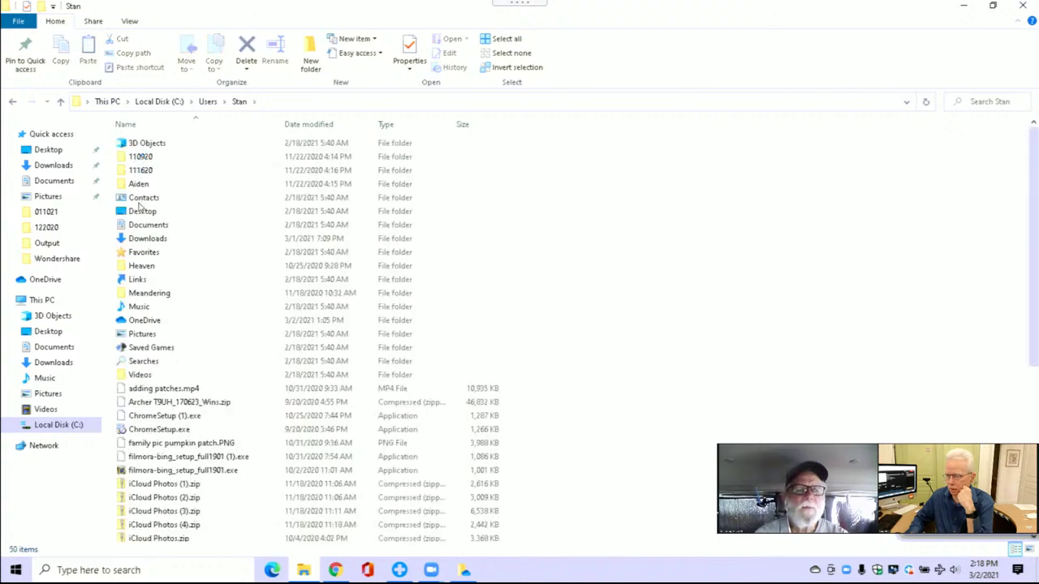
click(154, 322)
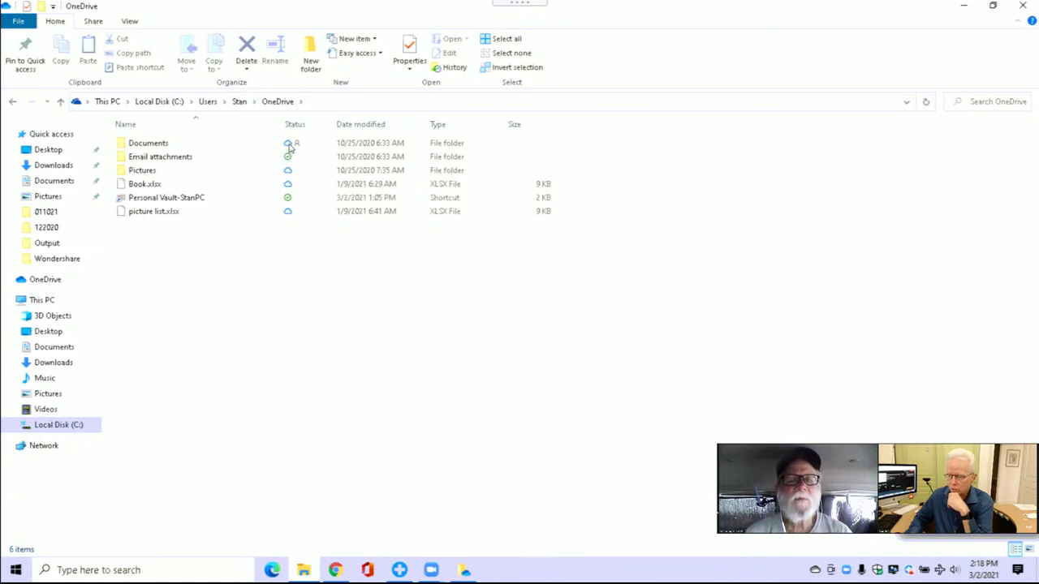
- Browse the OneDrive Documents folder, then return to the OneDrive folder
click(159, 146)
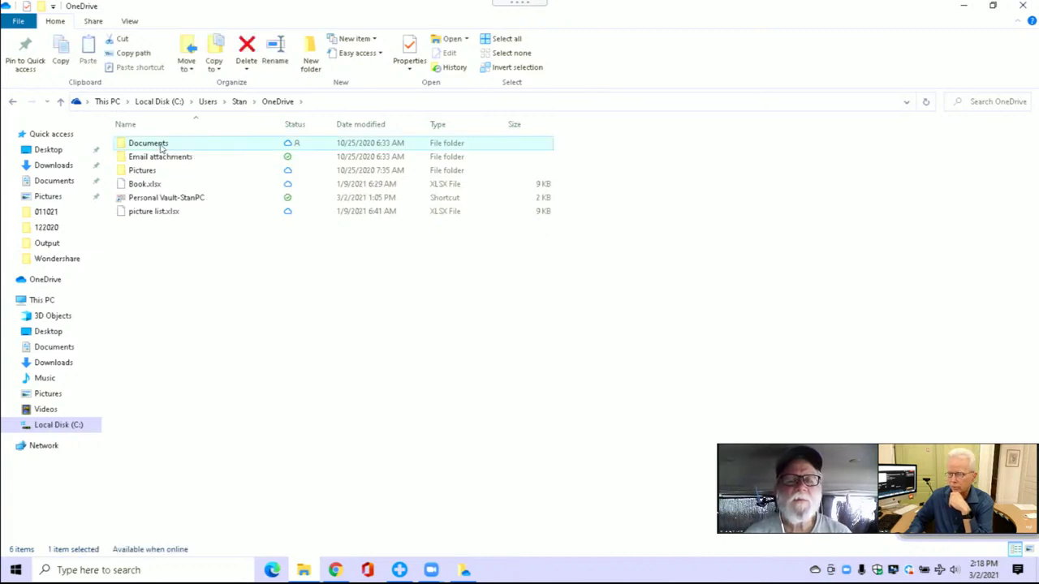
double_click(162, 147)
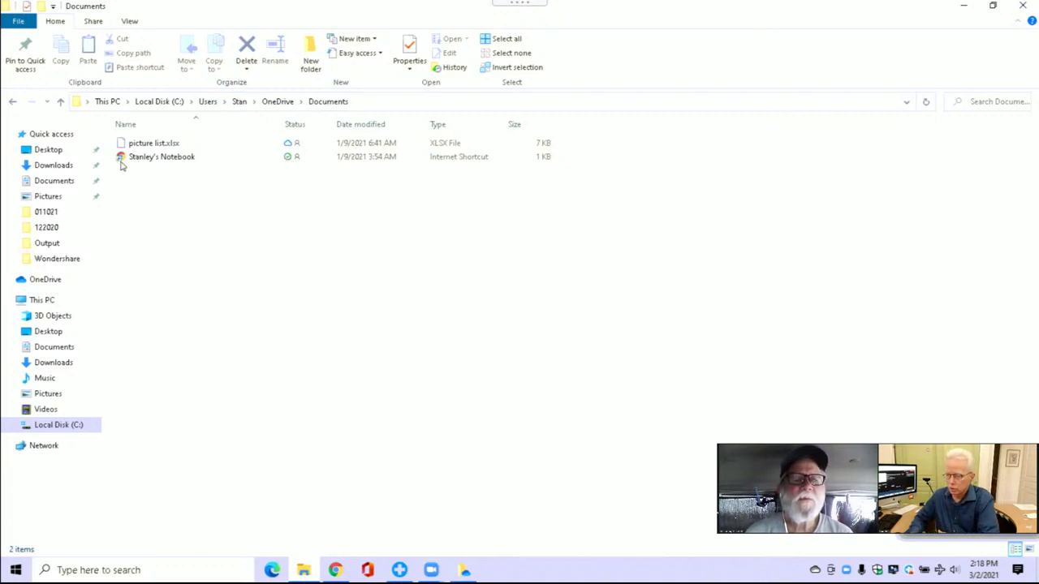
click(279, 102)
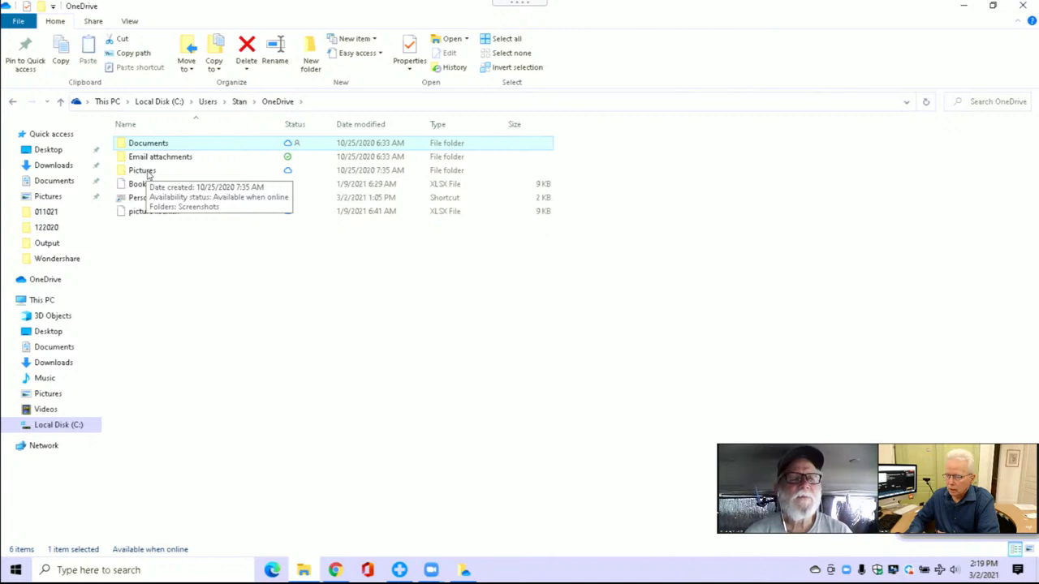
- Look through Pictures and its Screenshots folder, then bring up the OneDrive tray icon's menu
double_click(146, 171)
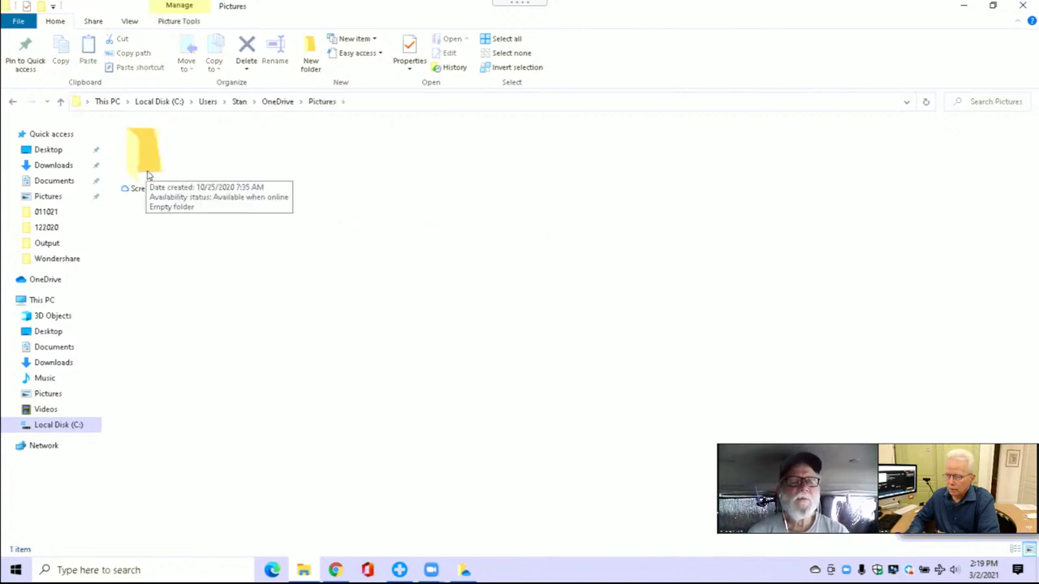
double_click(146, 162)
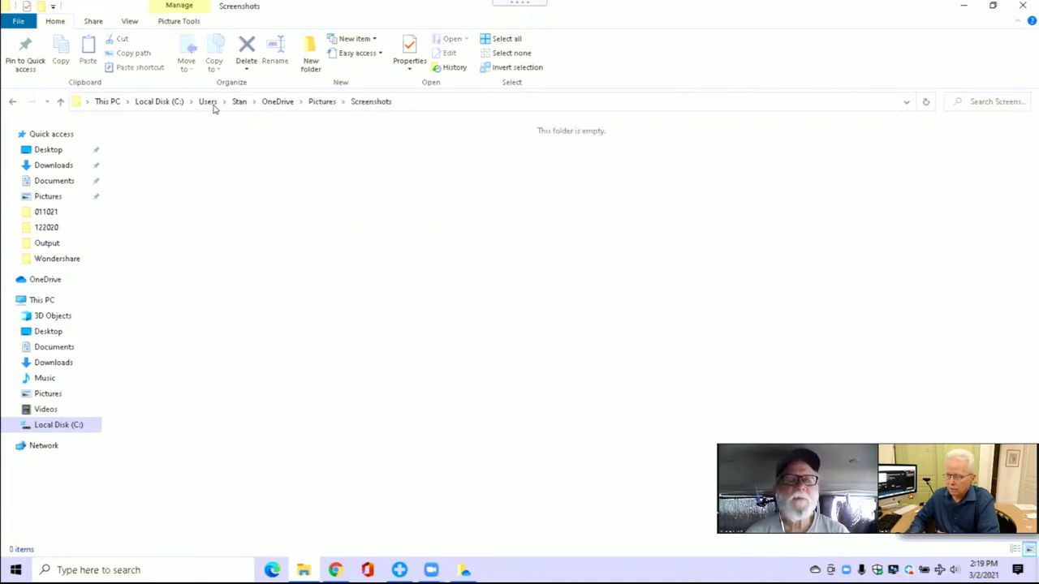
click(275, 102)
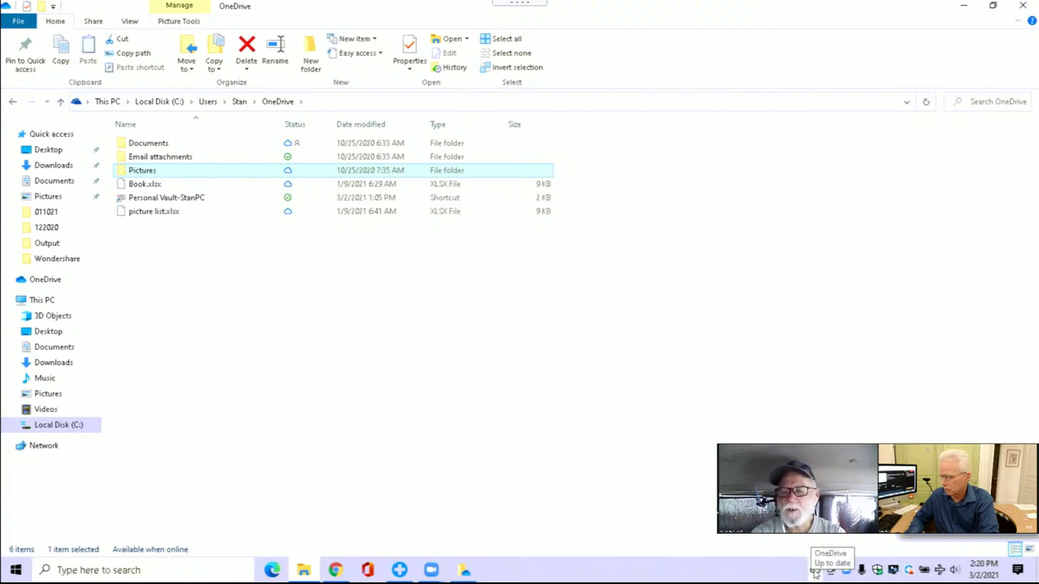
right_click(816, 573)
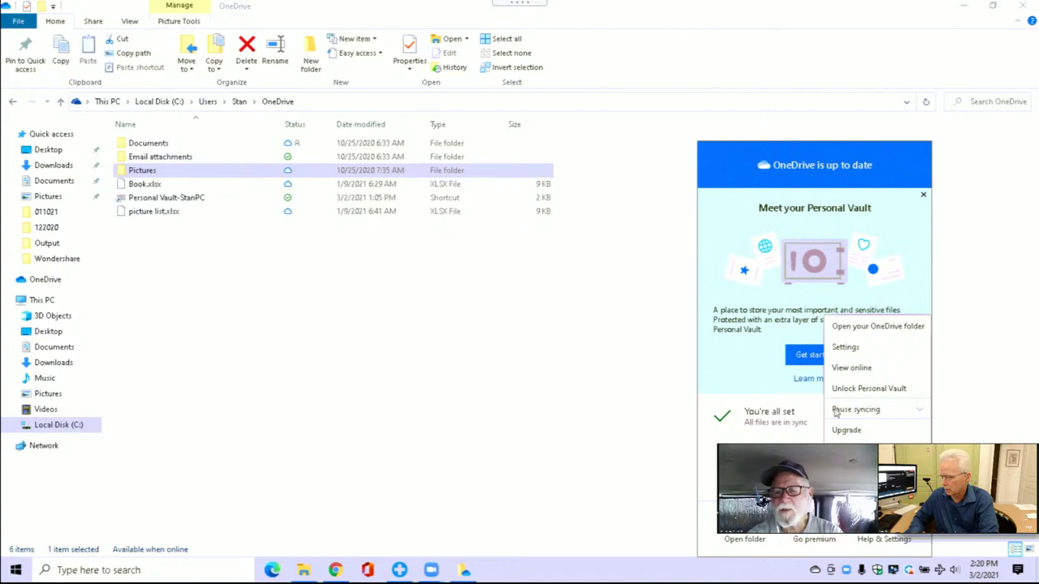
- Uncheck 'Save space and download files as you use them' in OneDrive settings and confirm
click(844, 347)
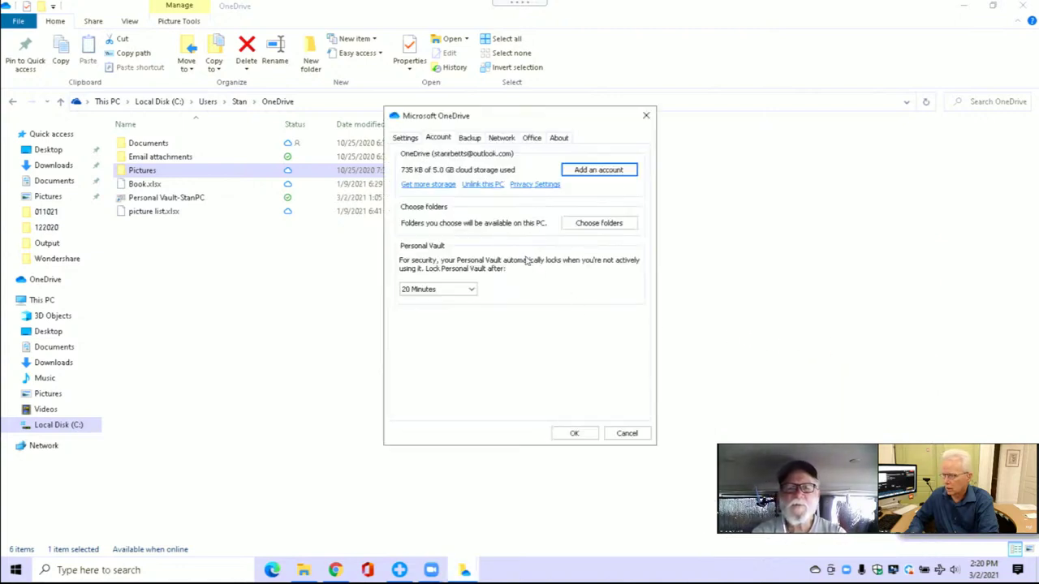
click(405, 139)
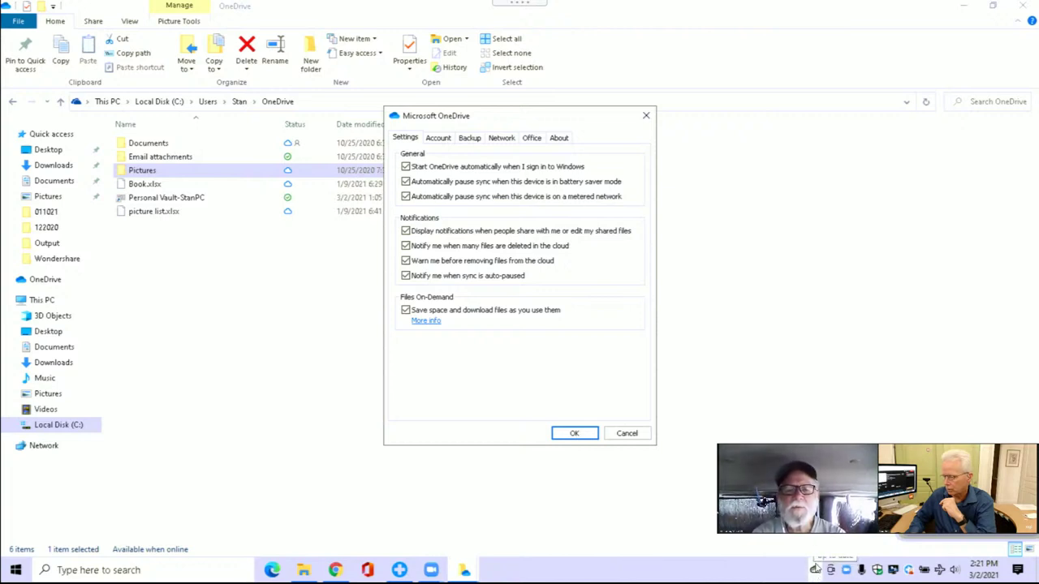
click(406, 311)
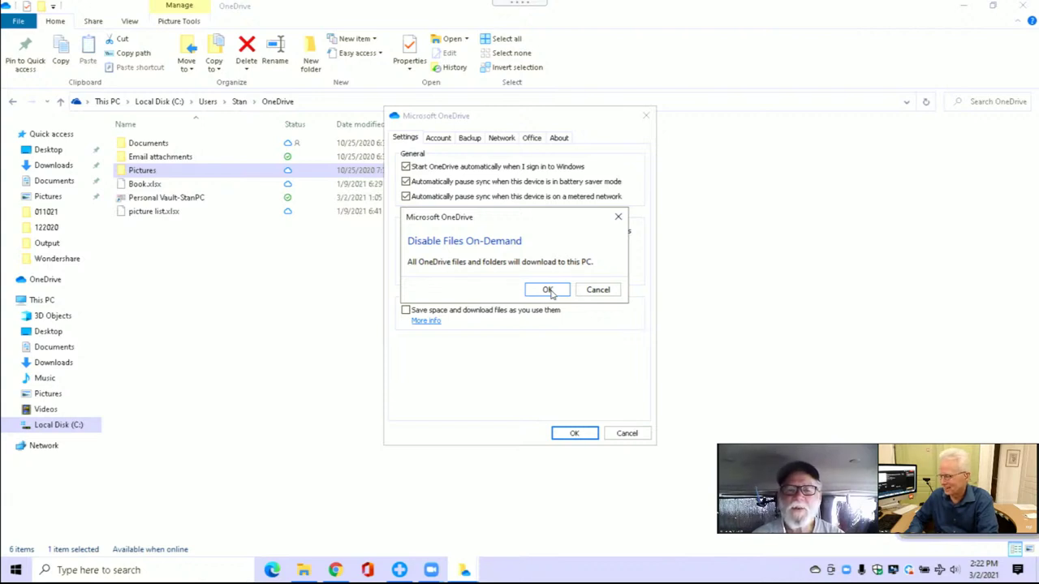
click(549, 290)
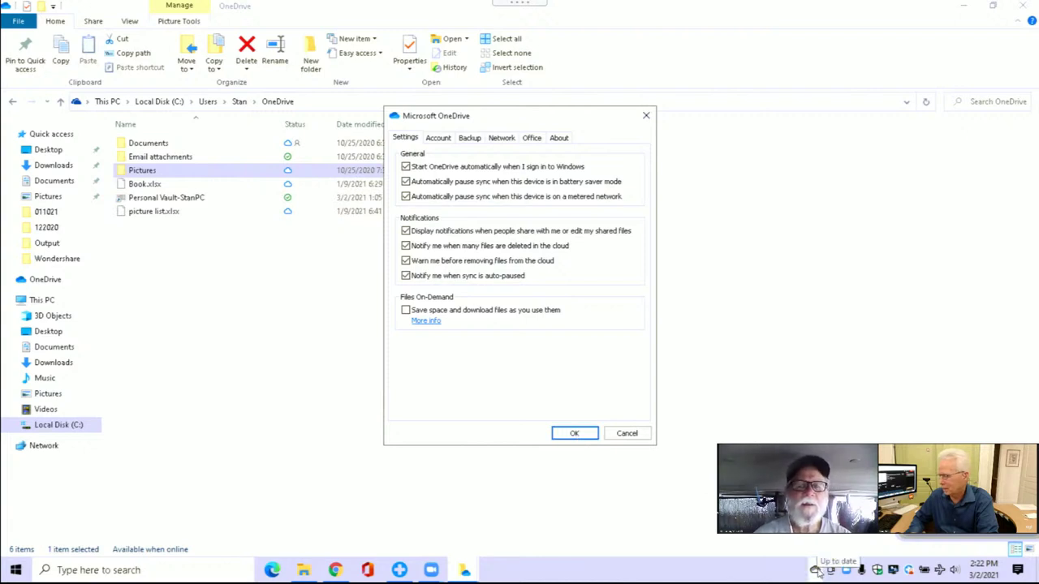
- Apply with OK and let the six OneDrive folder items sync locally
click(575, 434)
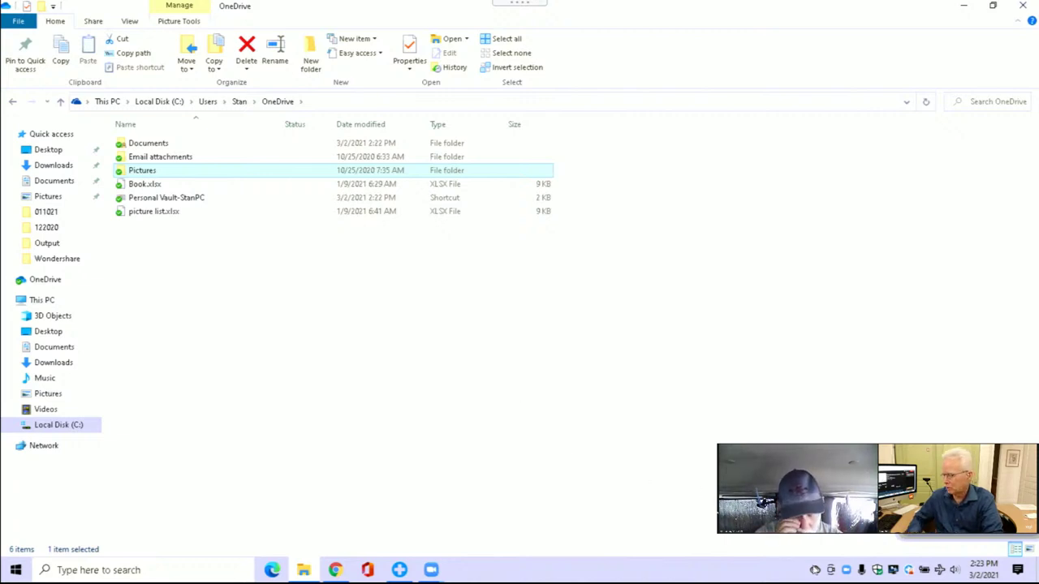
- From the OneDrive status panel, dismiss the privacy notice and view the files online
click(815, 570)
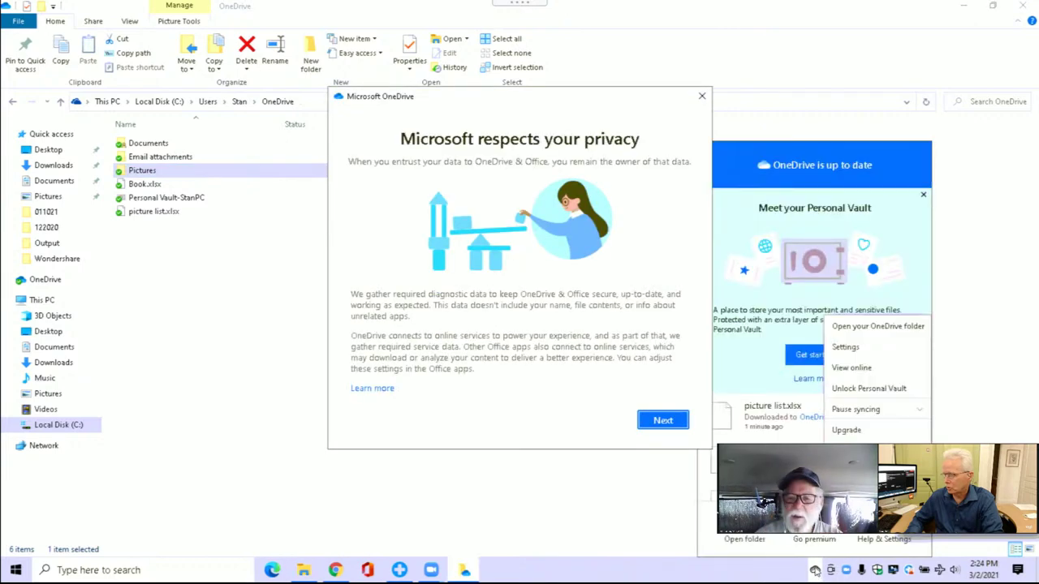
click(703, 98)
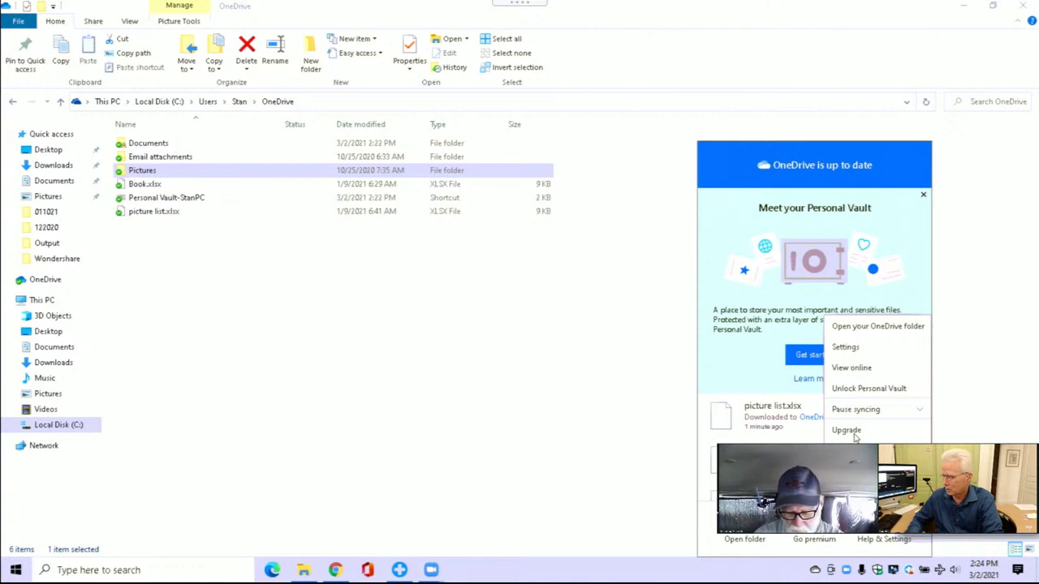
click(851, 369)
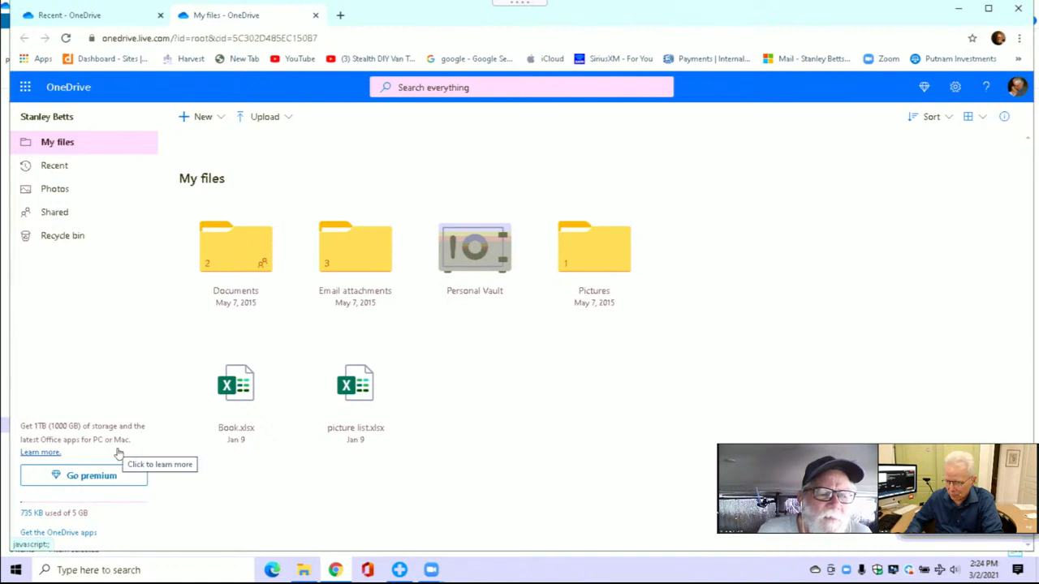
- Scroll through OneDrive's Go premium storage plans and prices, then minimize Chrome
click(103, 480)
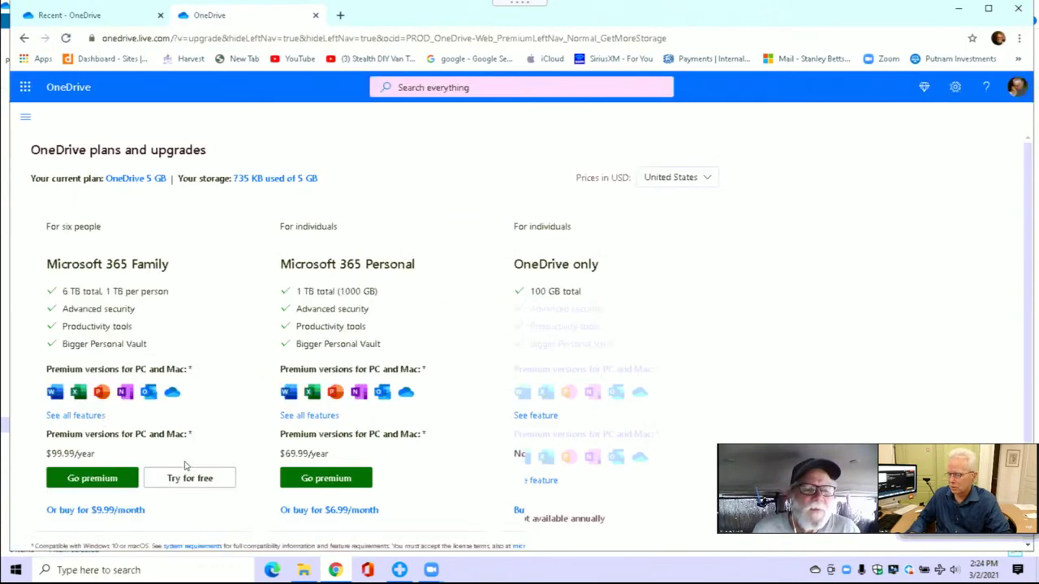
scroll(184, 465, down, 1)
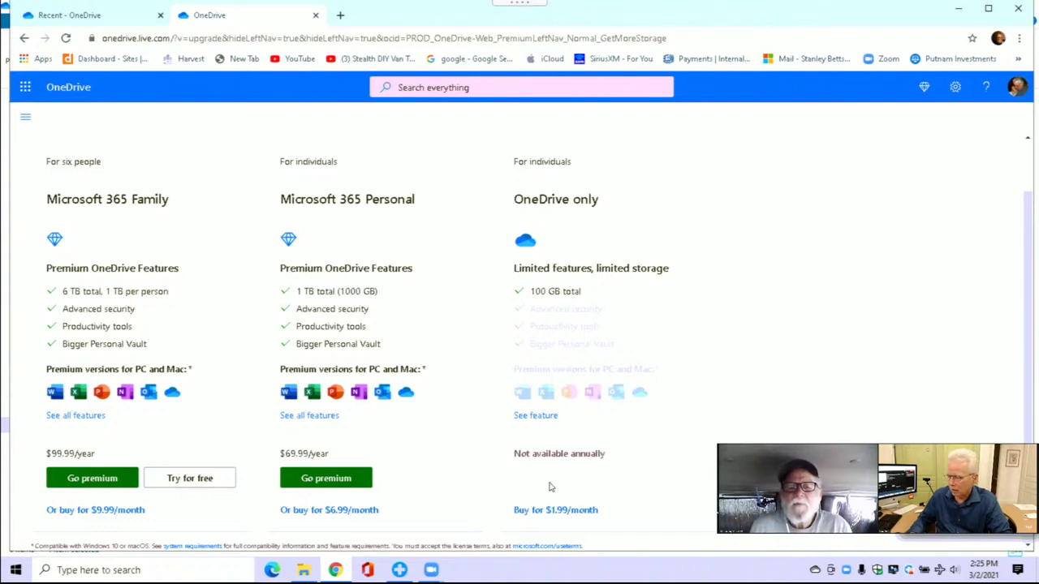
scroll(554, 509, down, 1)
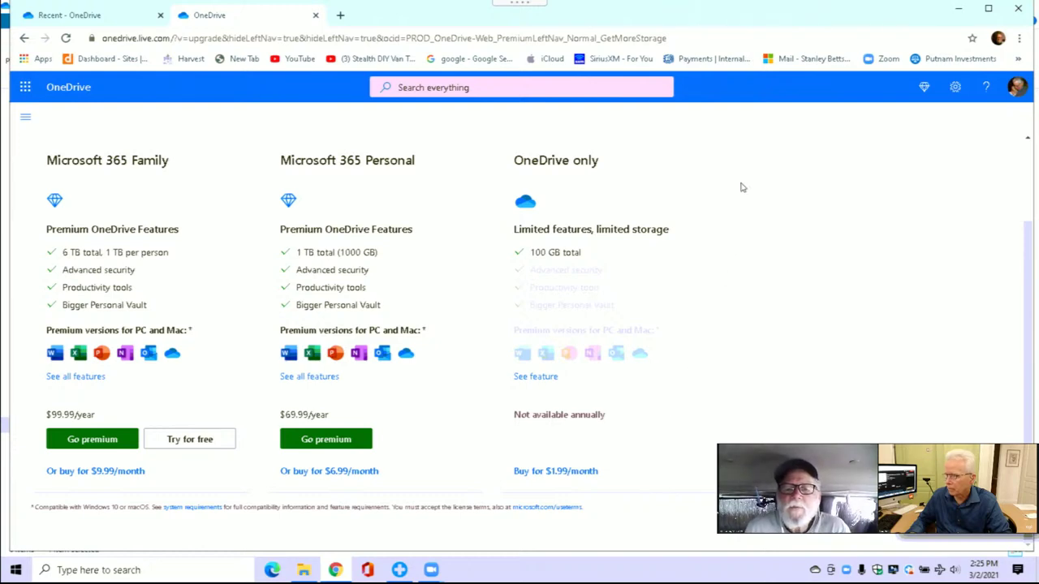
click(960, 9)
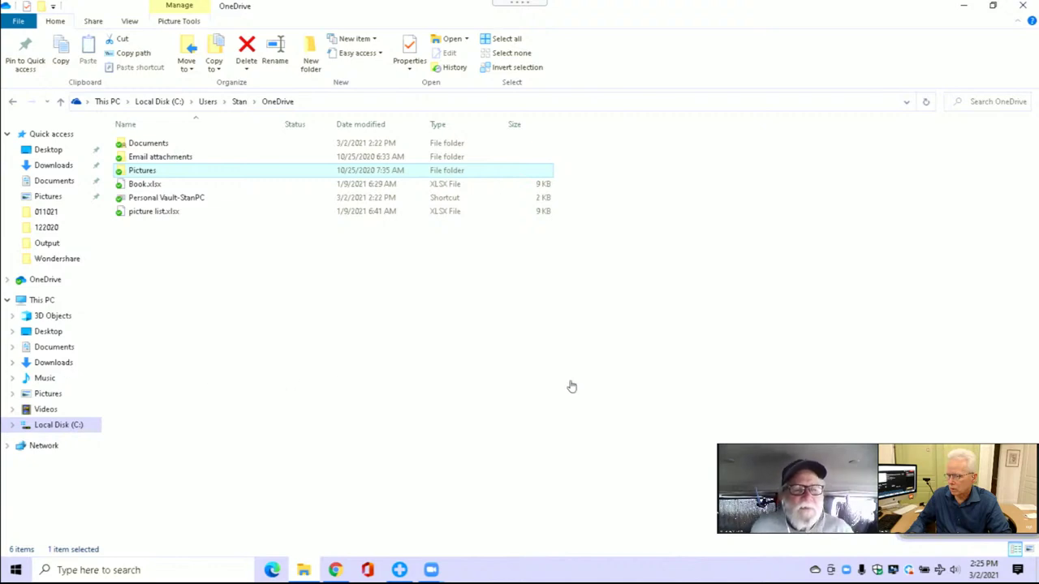
- Check the Desktop, Documents and Pictures backup sizes under Manage backup, then close OneDrive settings unchanged
click(636, 385)
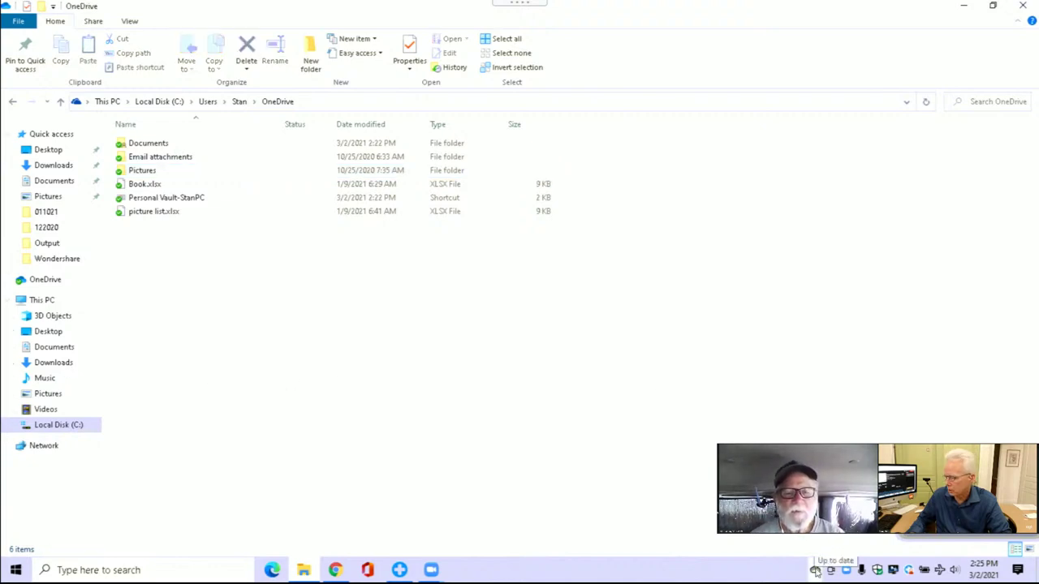
right_click(815, 571)
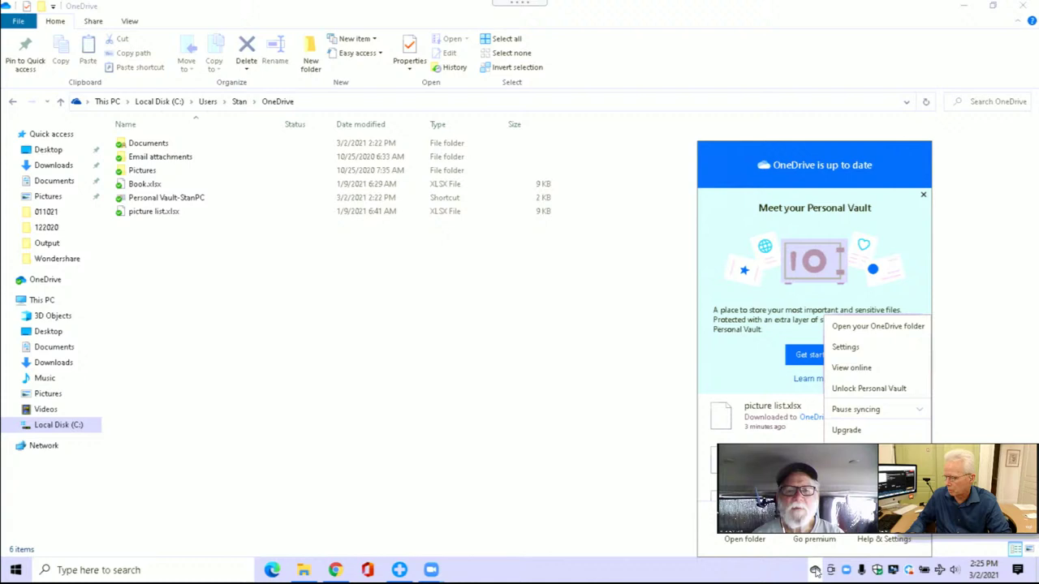
click(845, 348)
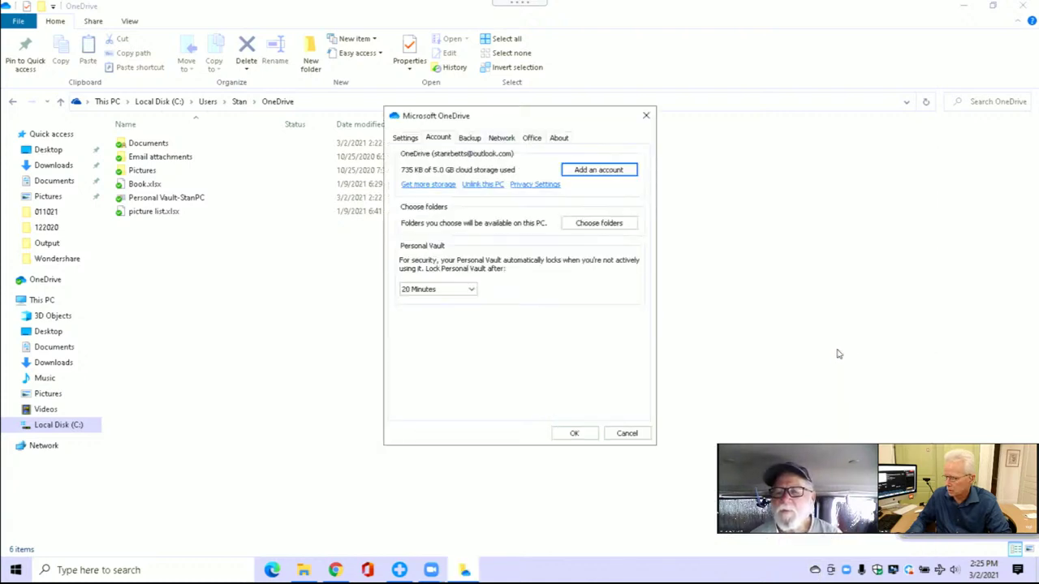
click(469, 138)
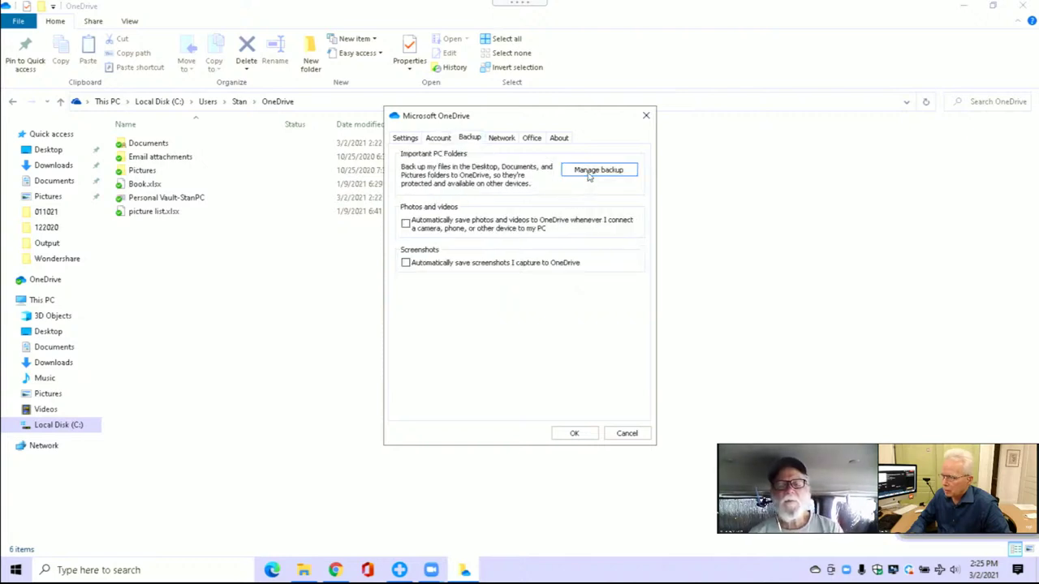
click(585, 175)
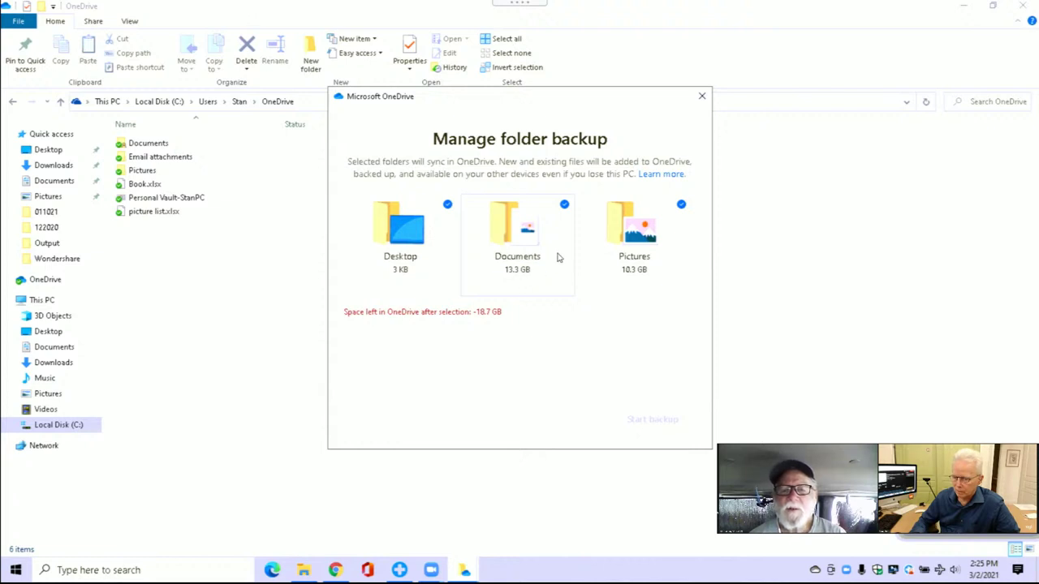
click(702, 98)
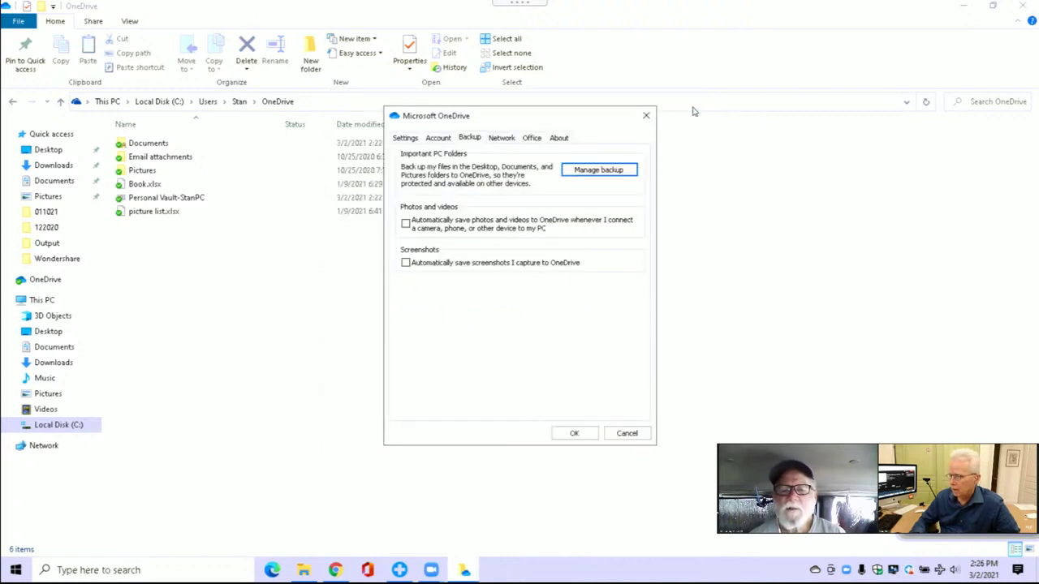
click(575, 434)
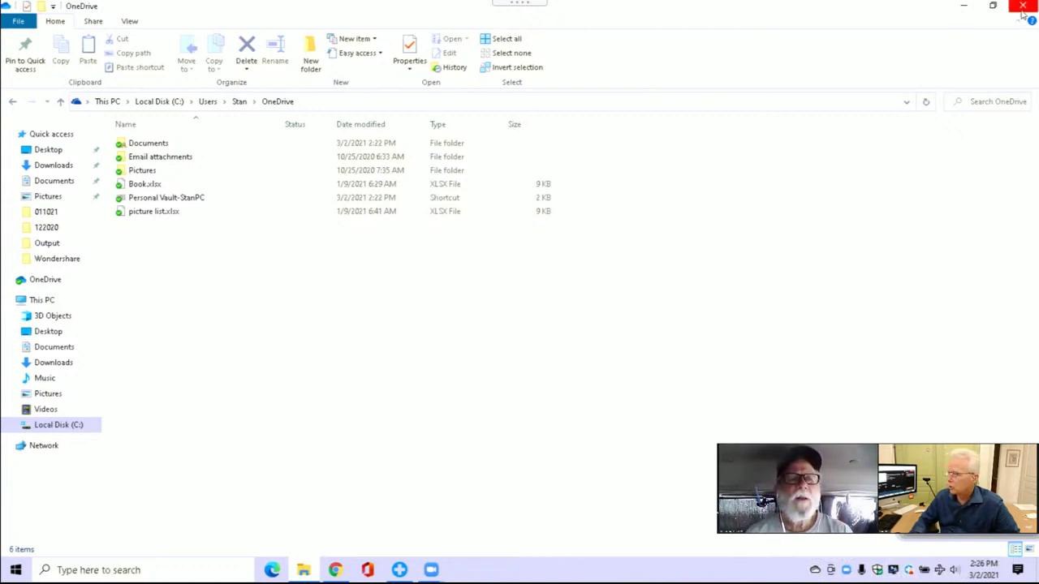
- Show the desktop with Win+D, then restore Chrome on OneDrive's storage plans page
key(super+d)
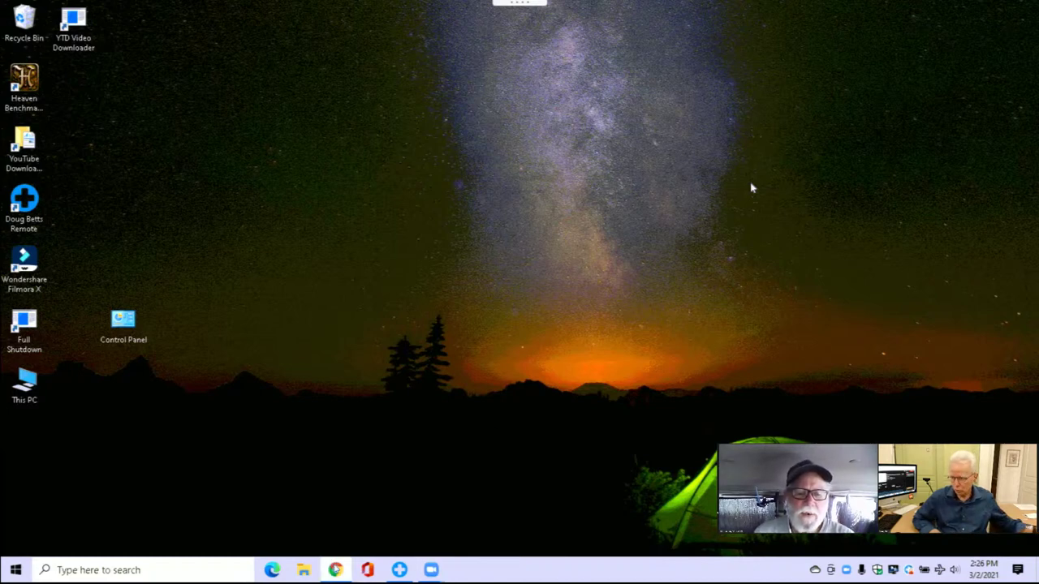
mouse_move(337, 572)
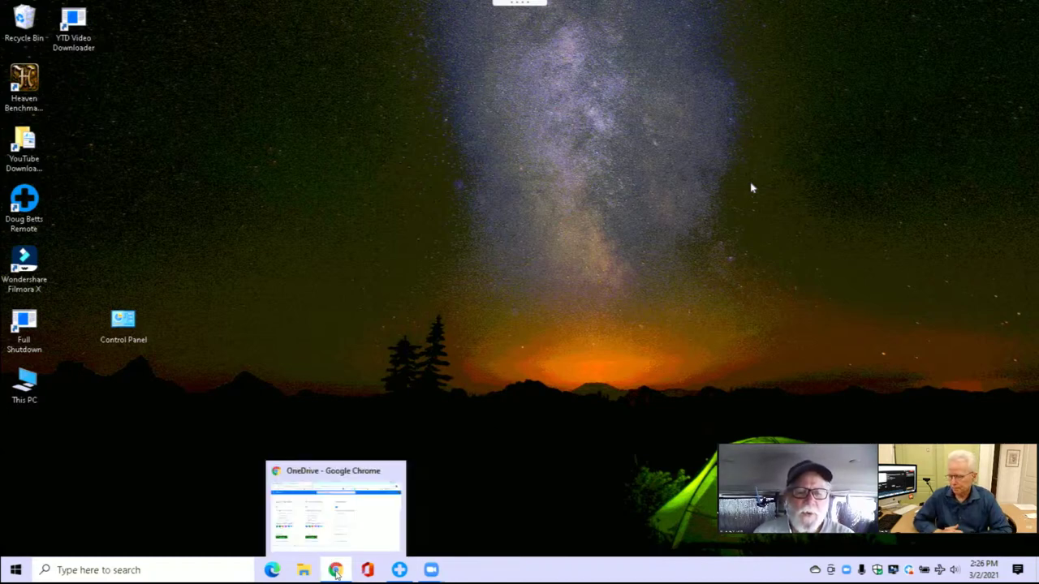
click(336, 571)
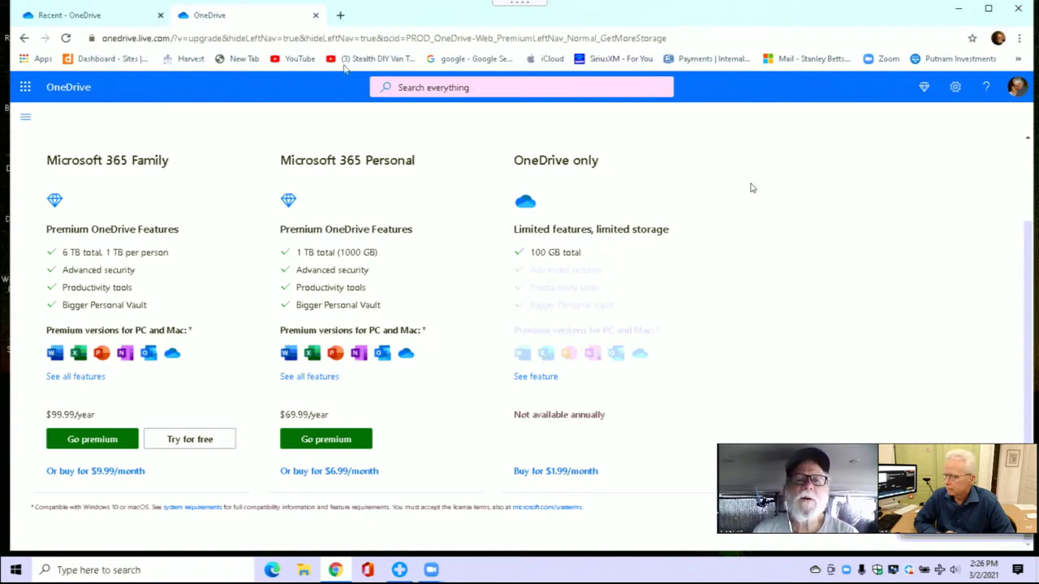
- Open a third Chrome tab on the Google new tab page
click(340, 15)
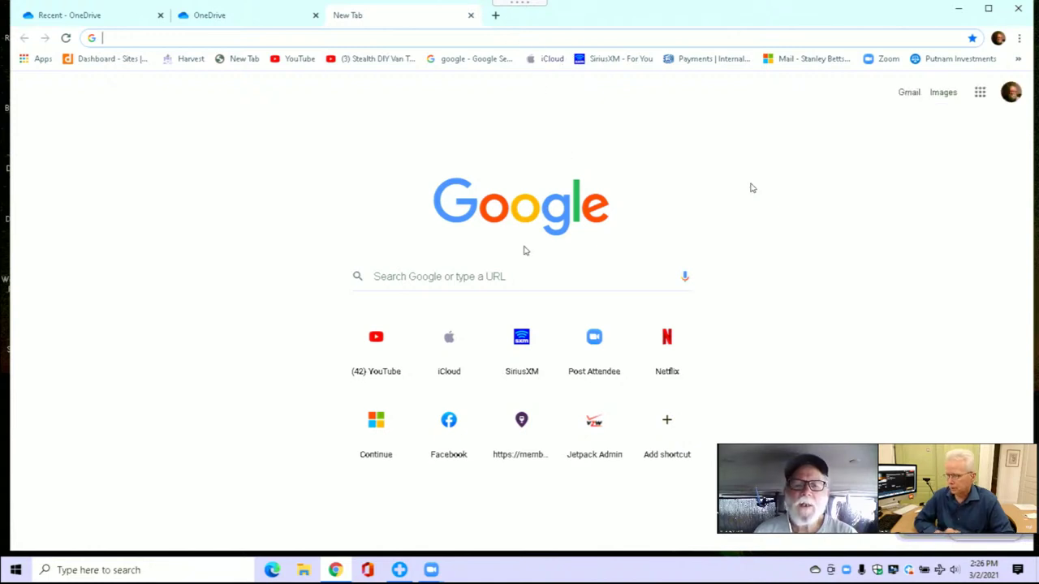
- Open icloud.com from the iCloud shortcut tile to reach its apps home page
click(450, 347)
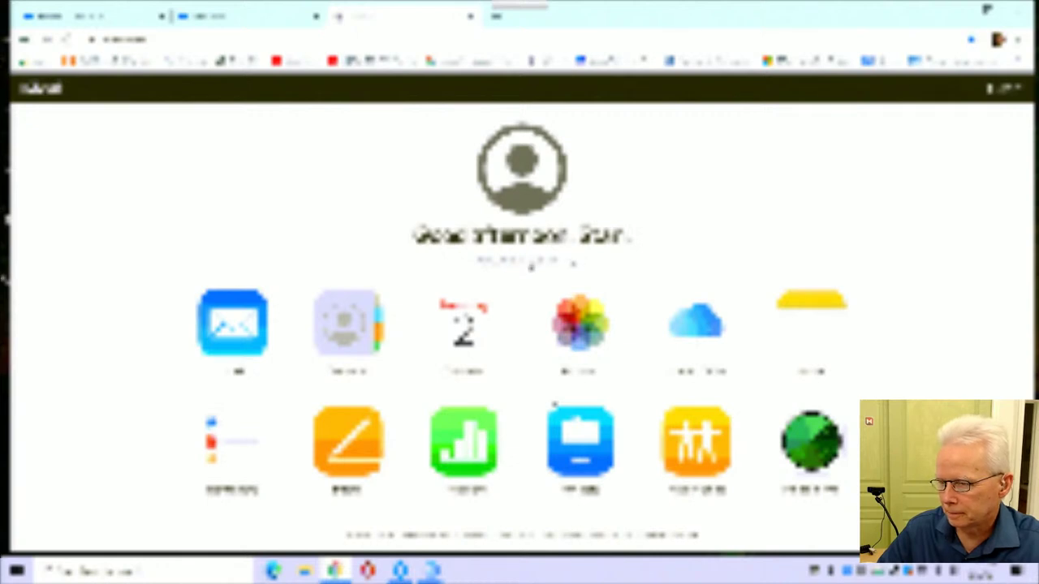
- Open iCloud Account Settings and inspect the 2 TB storage bar's usage segments
click(530, 261)
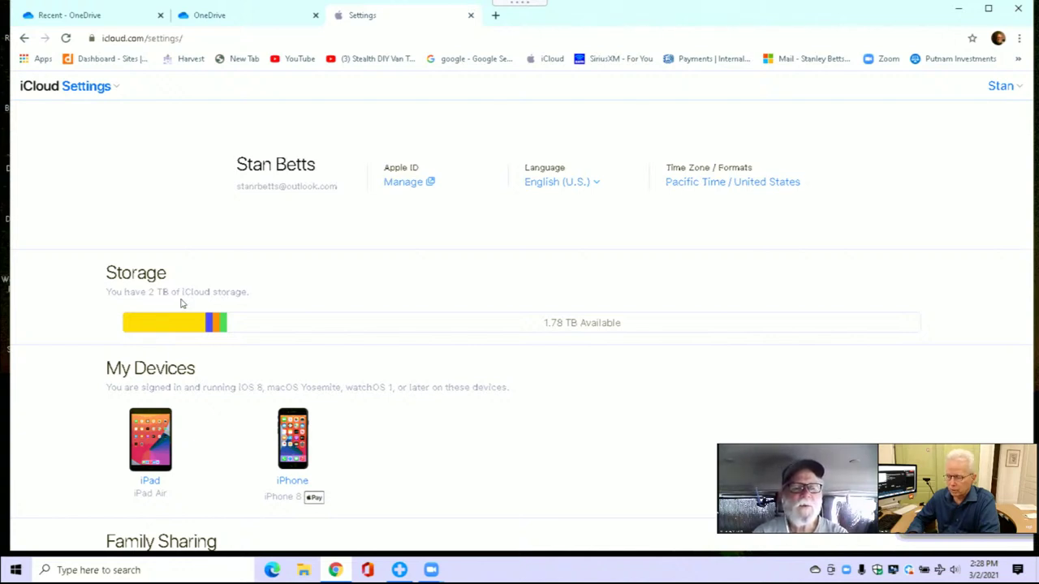
mouse_move(552, 336)
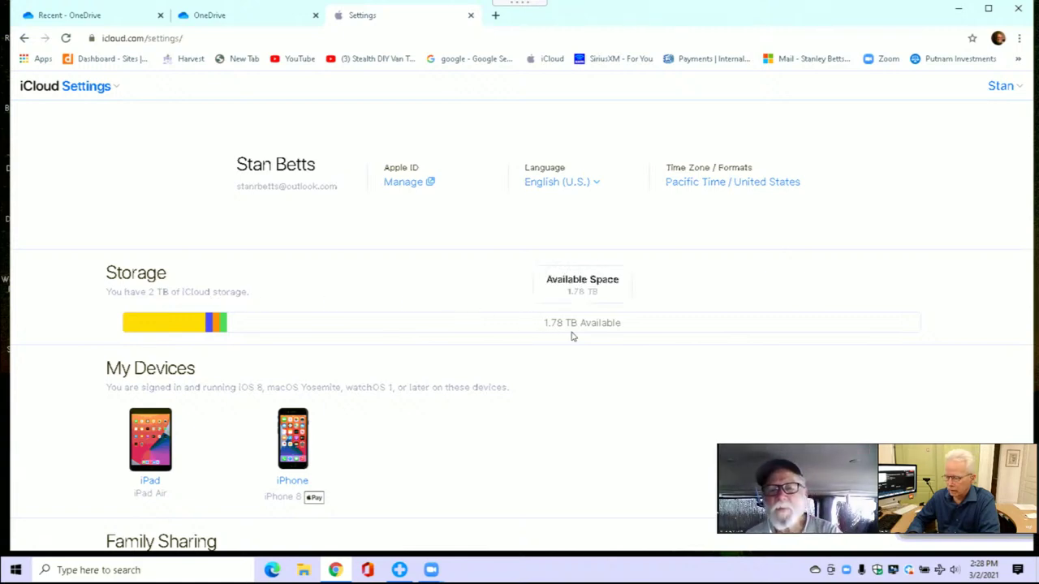
mouse_move(135, 326)
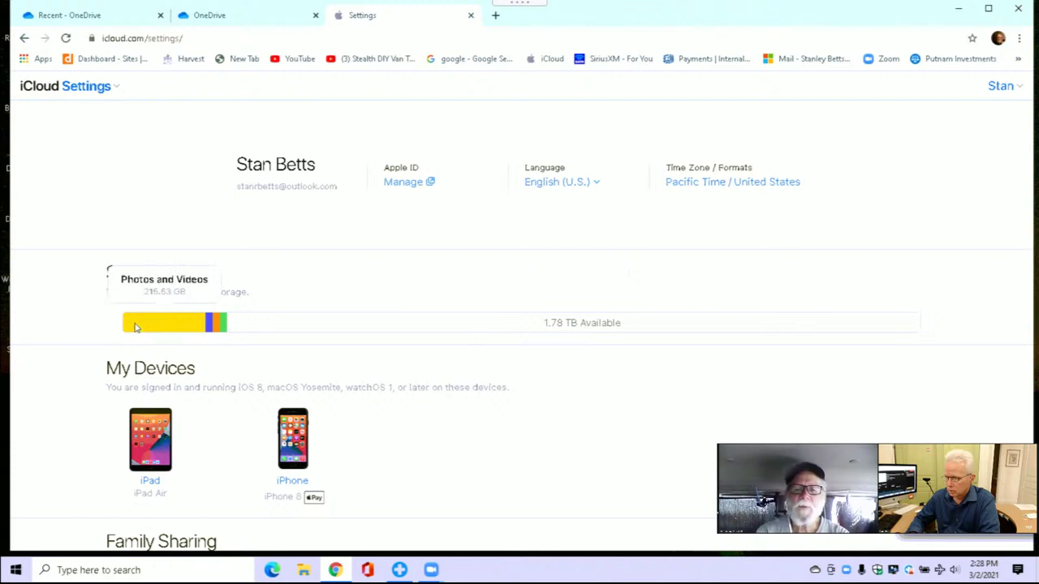
mouse_move(511, 322)
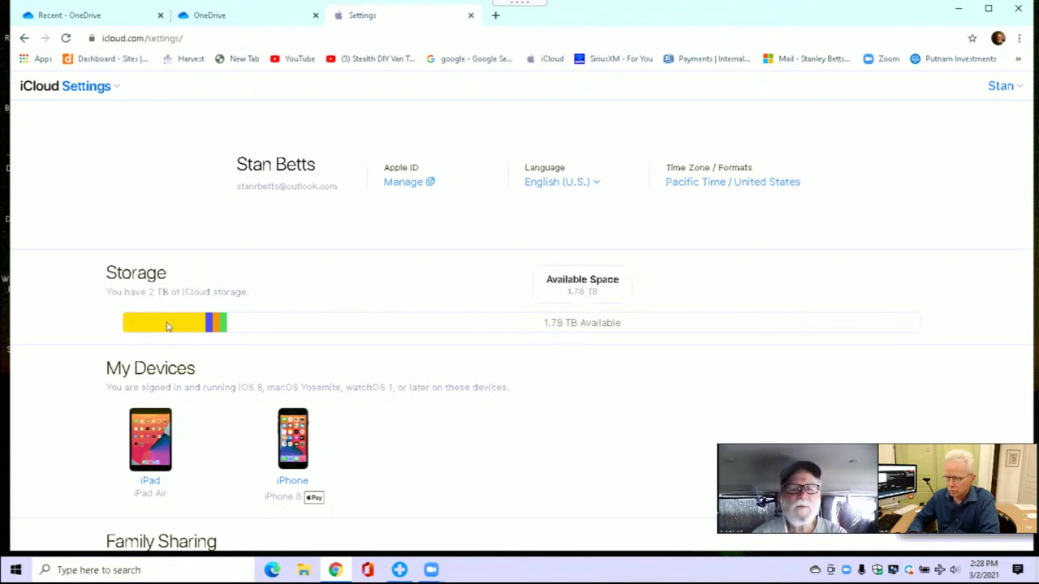
mouse_move(172, 329)
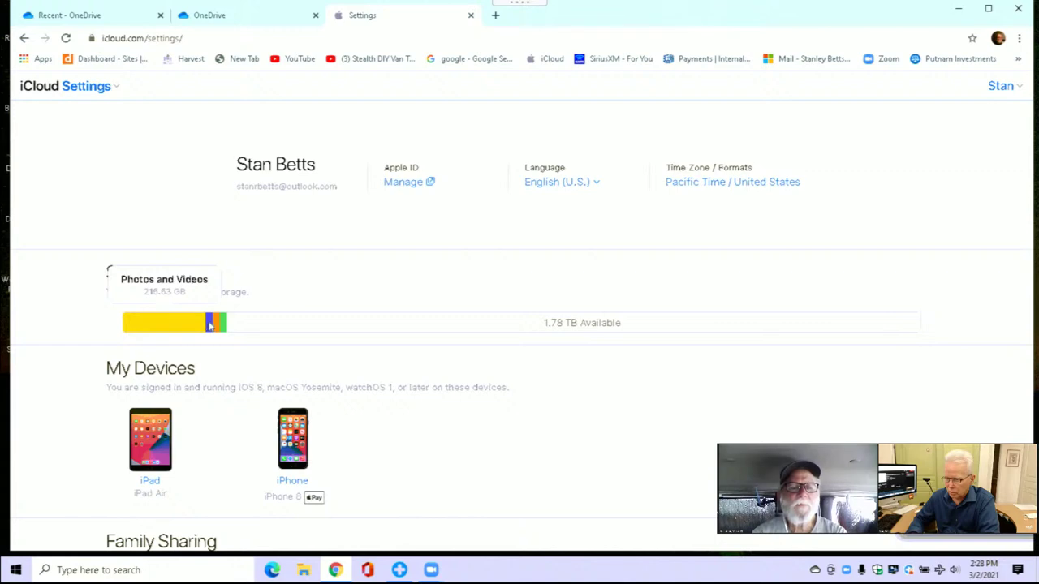
mouse_move(208, 324)
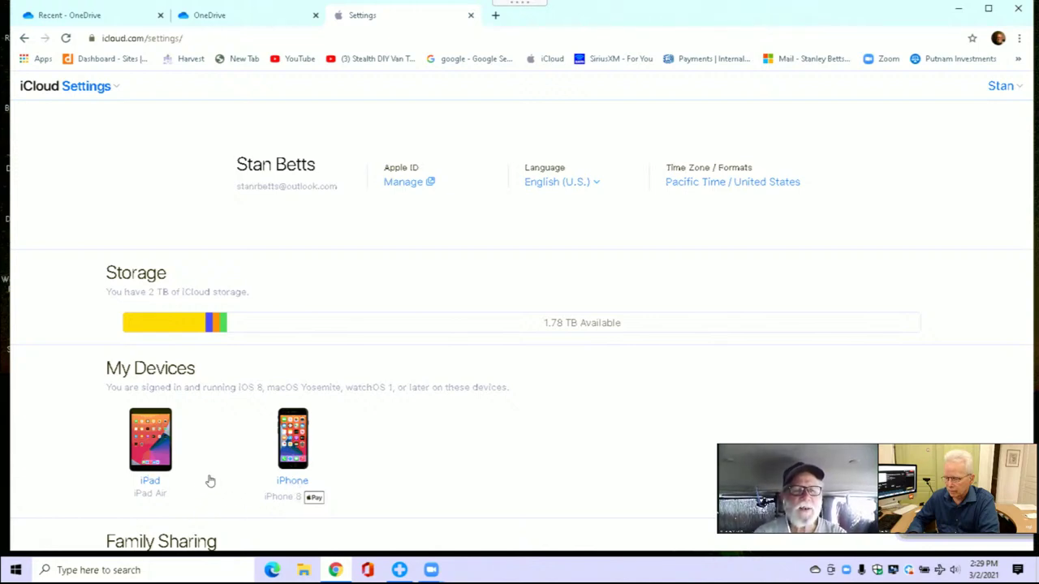
mouse_move(303, 332)
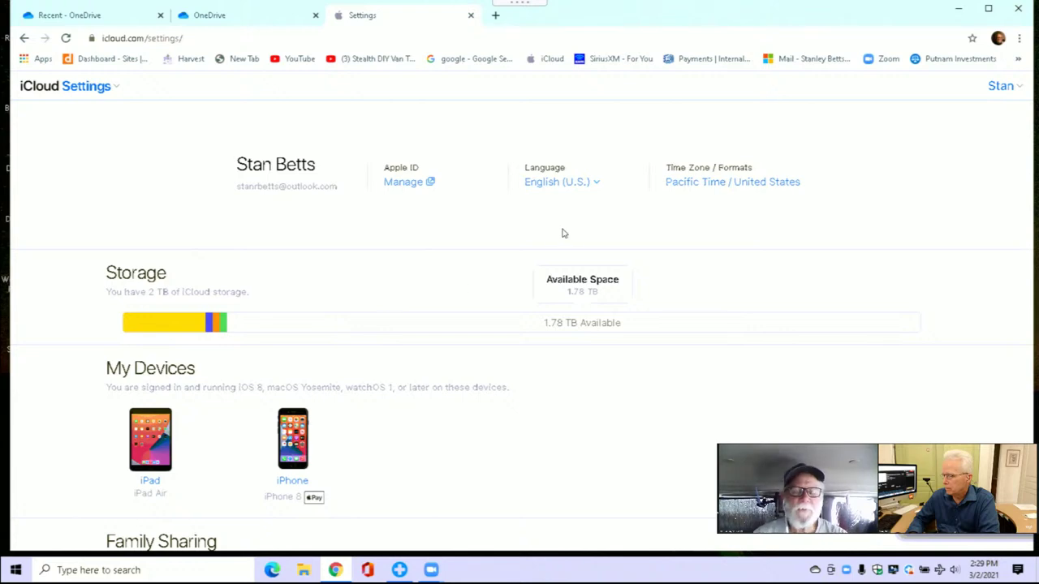
- Check the account options menu, then scroll through devices and family sharing and back up
click(1021, 88)
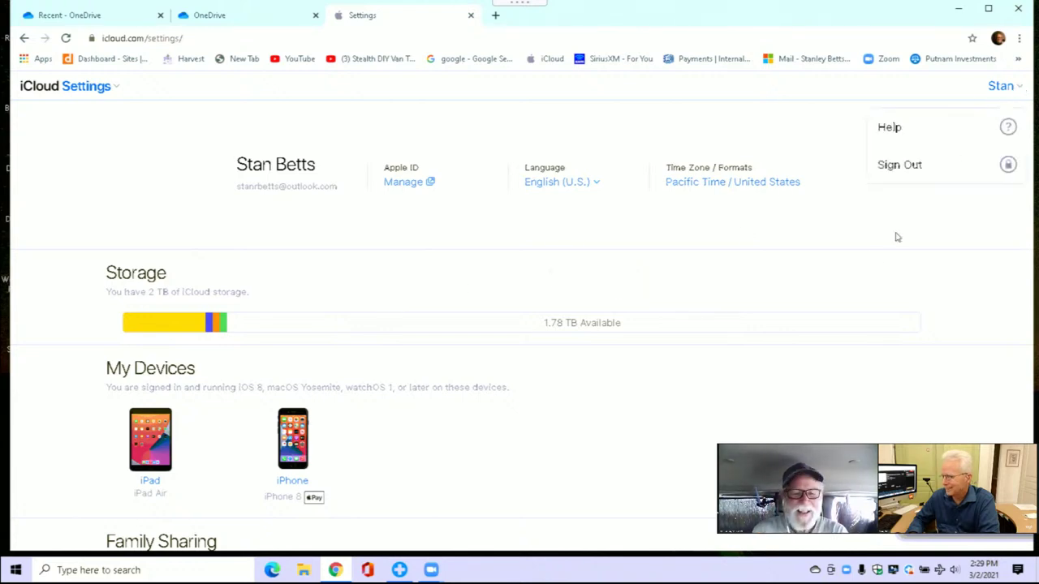
click(814, 246)
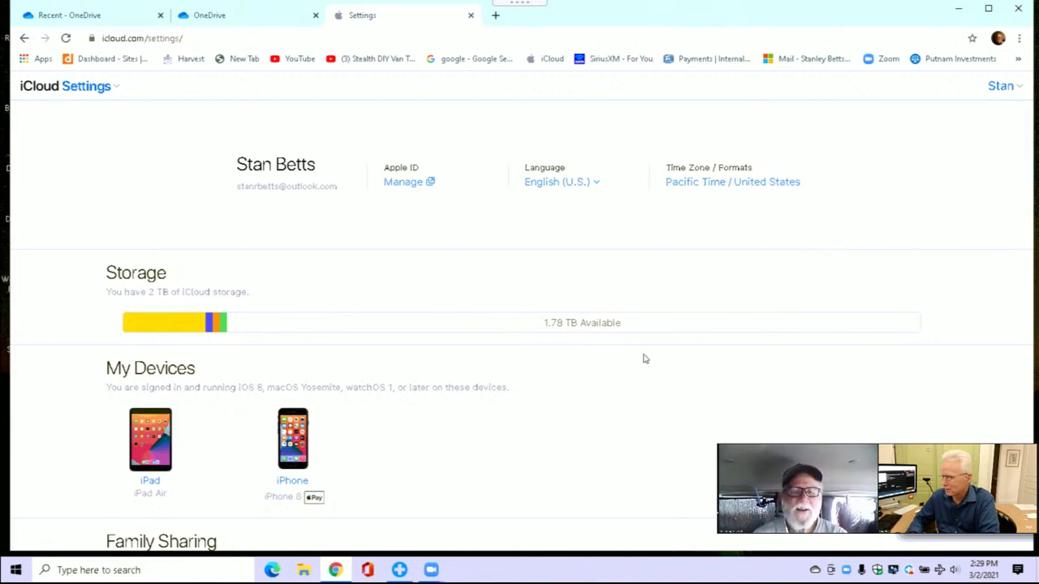
scroll(433, 381, down, 3)
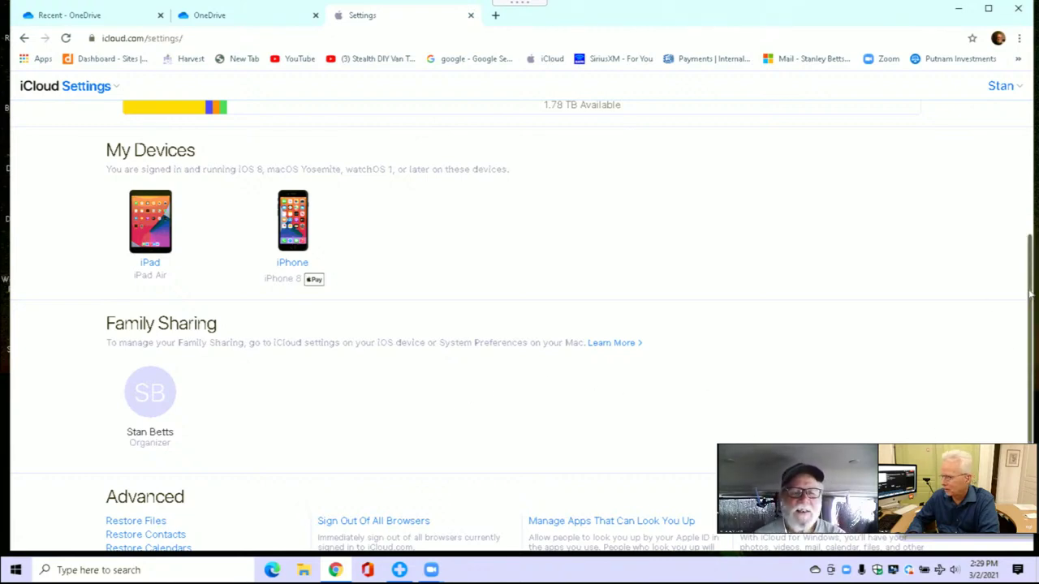
drag(1031, 298, 1033, 371)
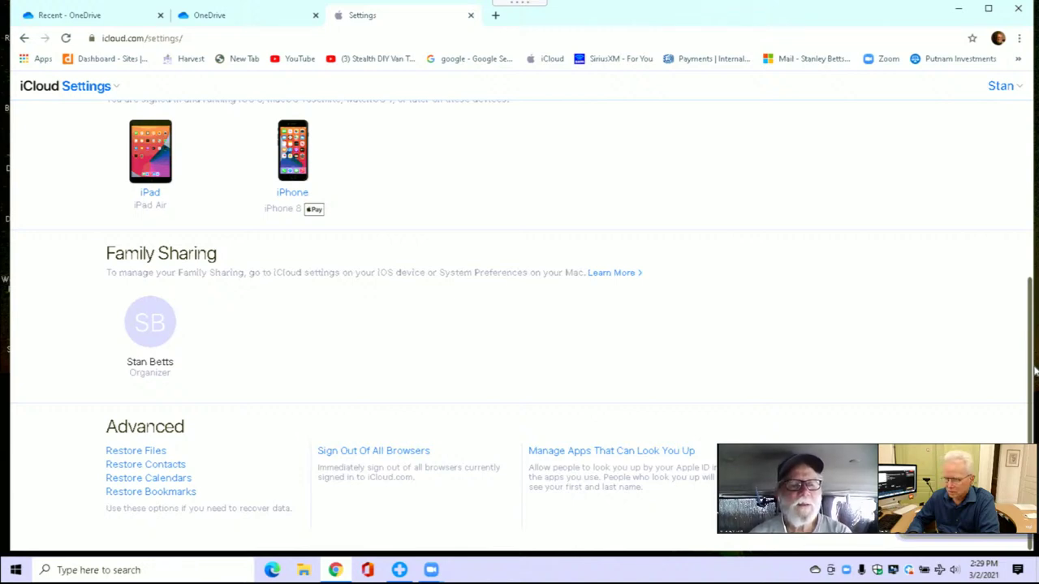
scroll(1029, 316, up, 1)
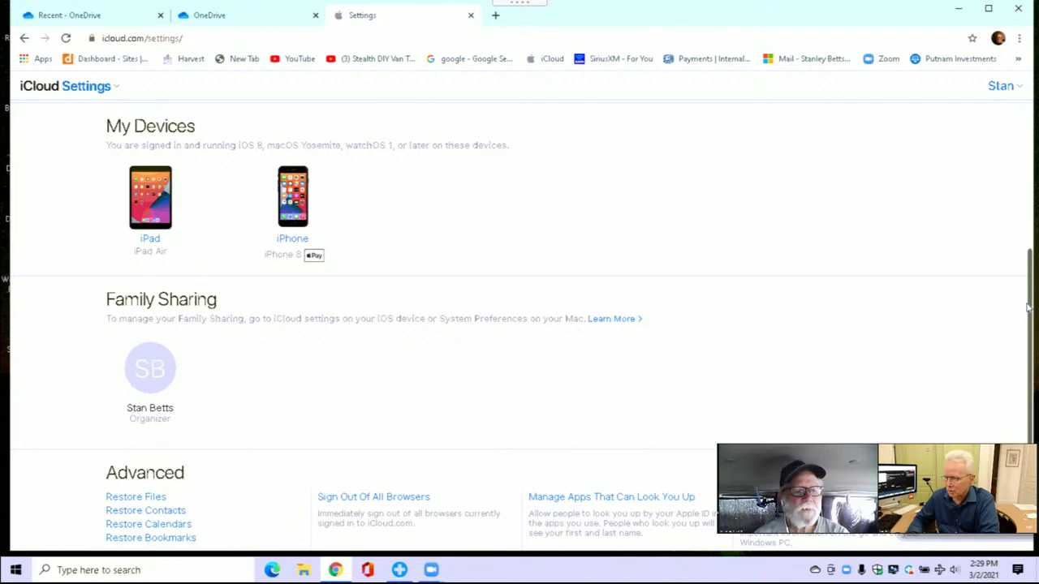
drag(1029, 306, 1016, 156)
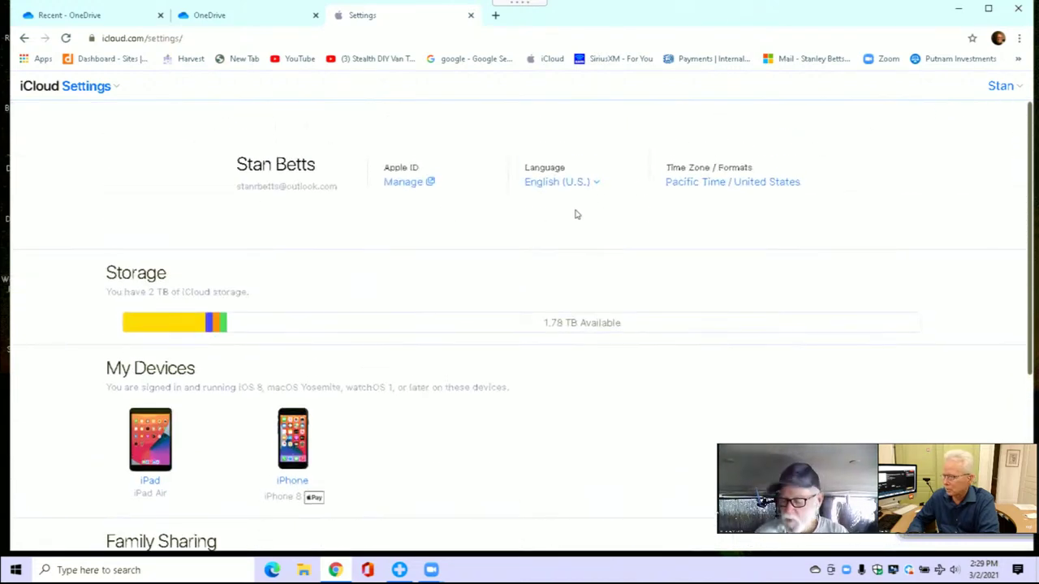
- Open the iCloud apps panel after a brief look at the account's help and sign-out options
click(116, 88)
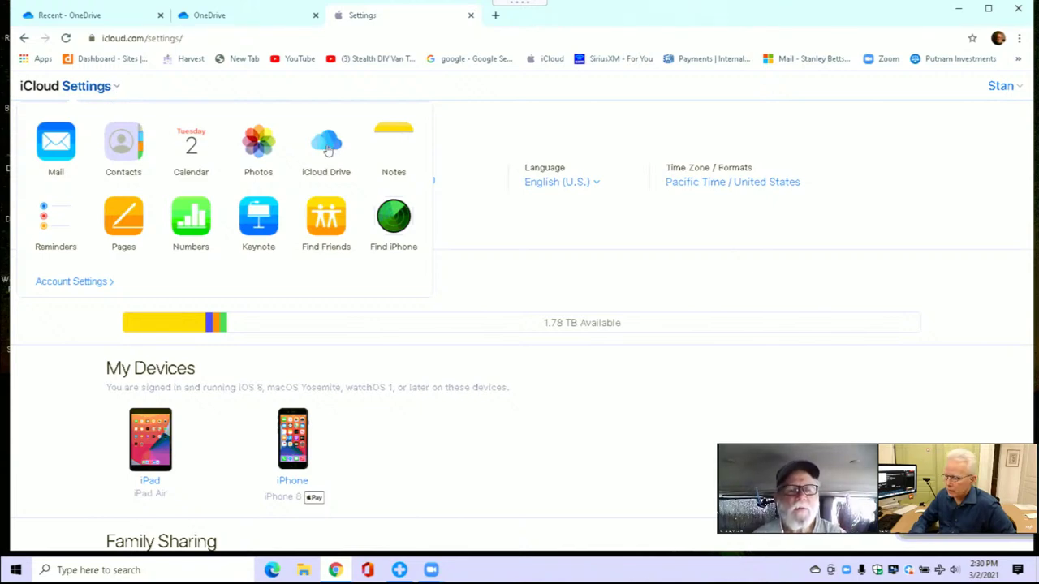
click(1007, 92)
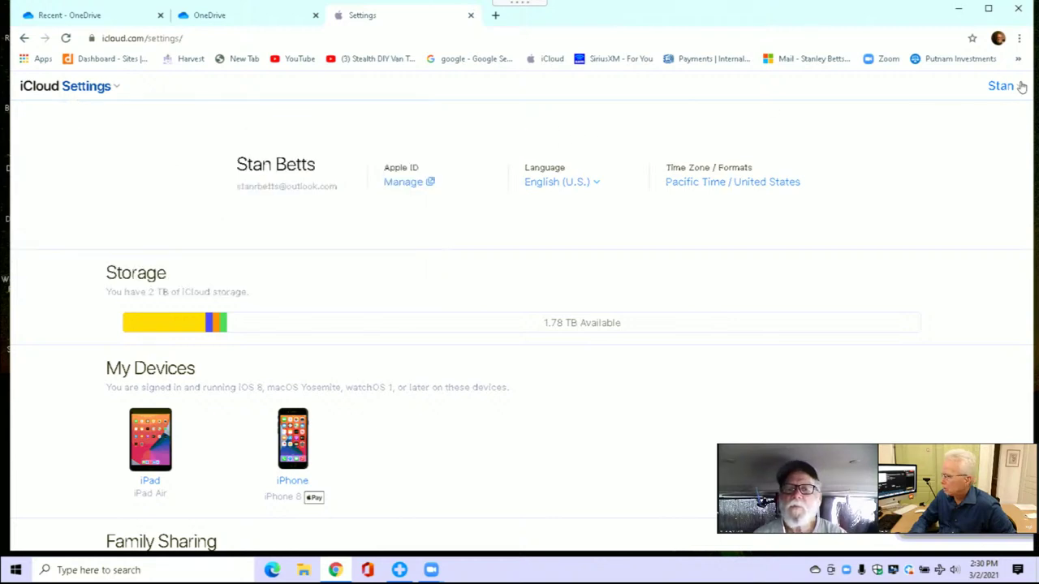
click(1021, 91)
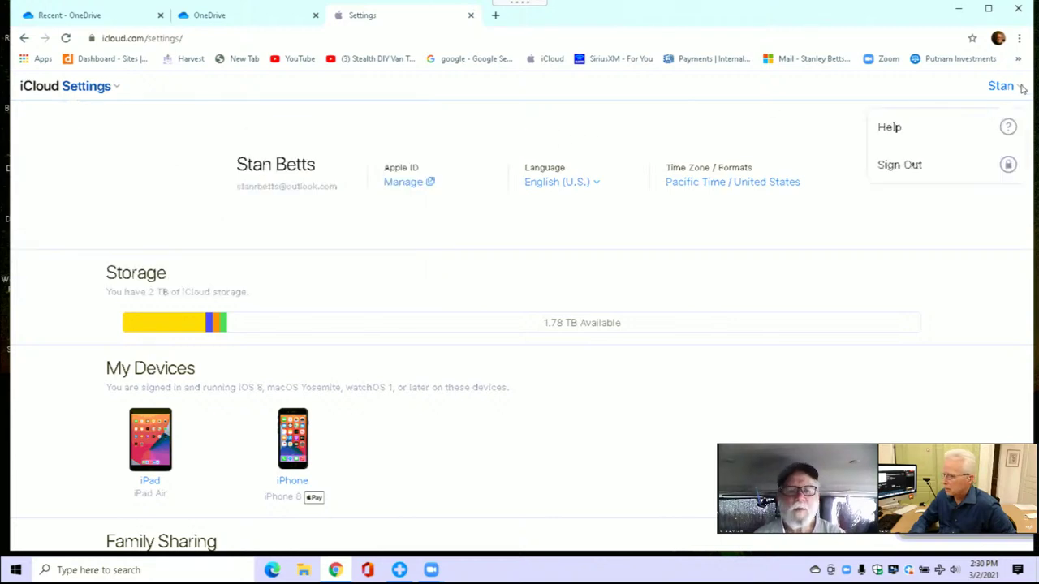
click(744, 135)
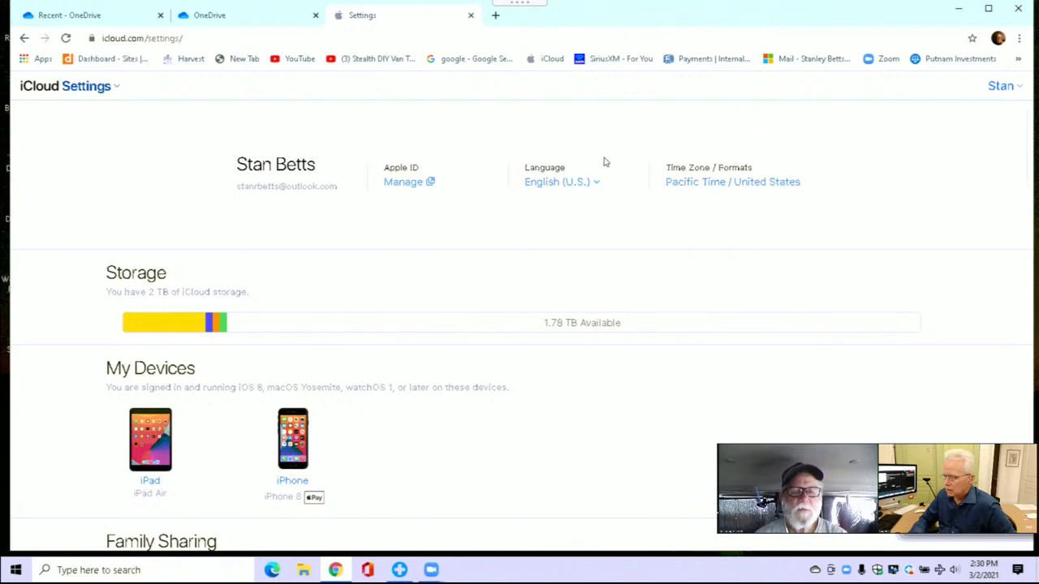
click(114, 89)
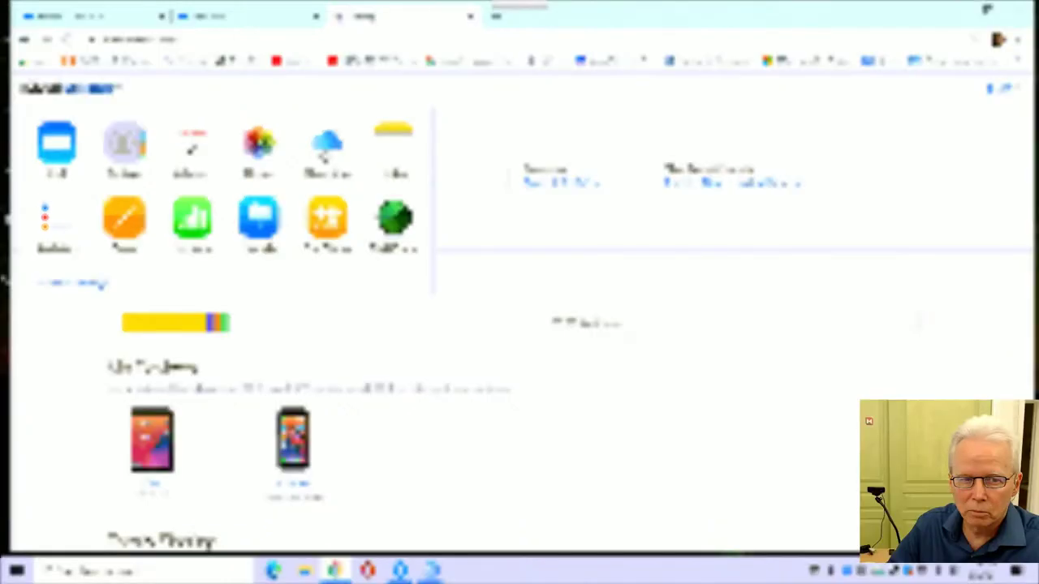
- Open iCloud Drive and look inside its first folder before returning to the top level
click(325, 154)
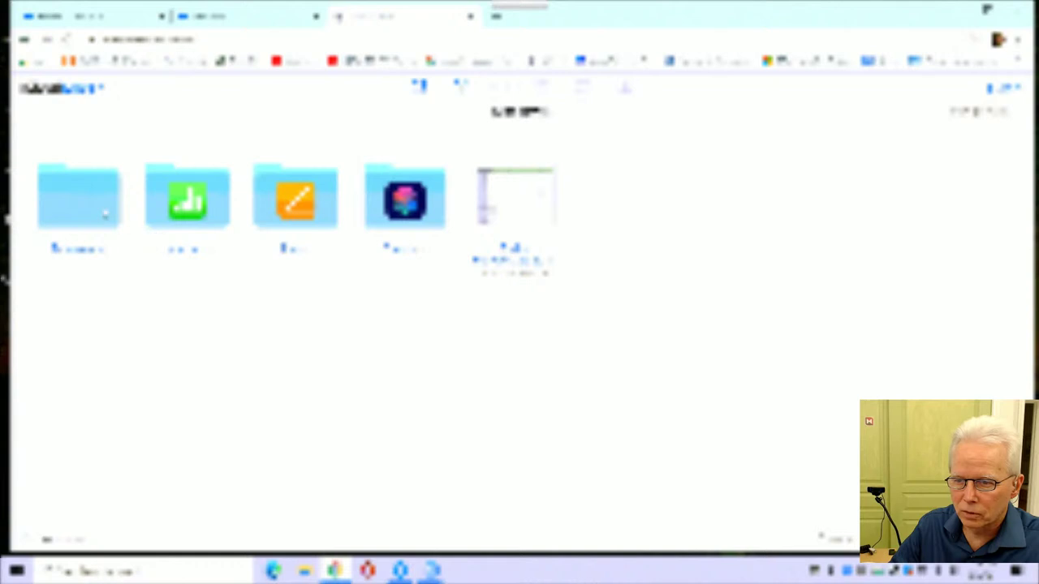
click(90, 203)
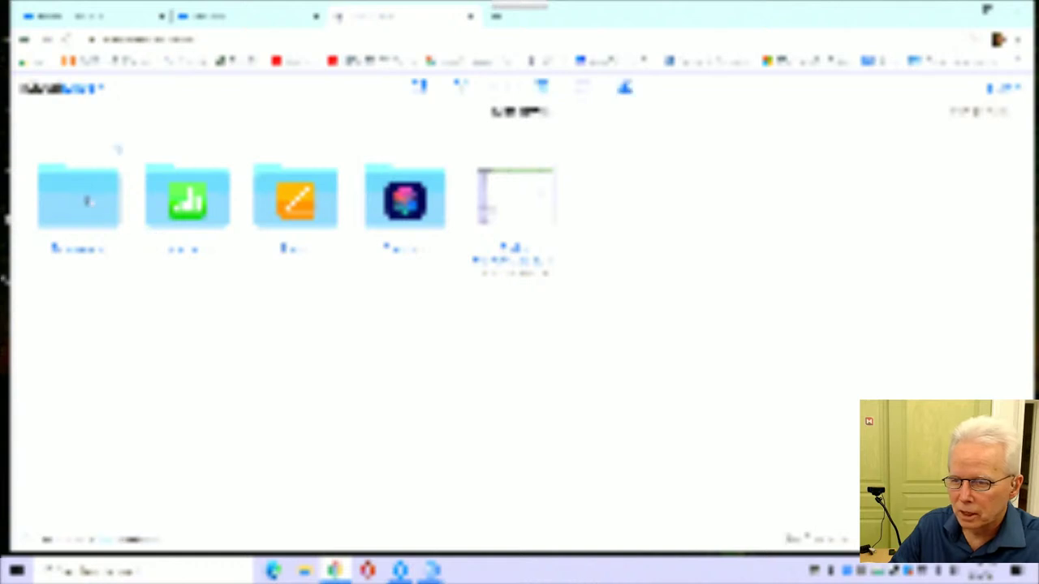
double_click(89, 201)
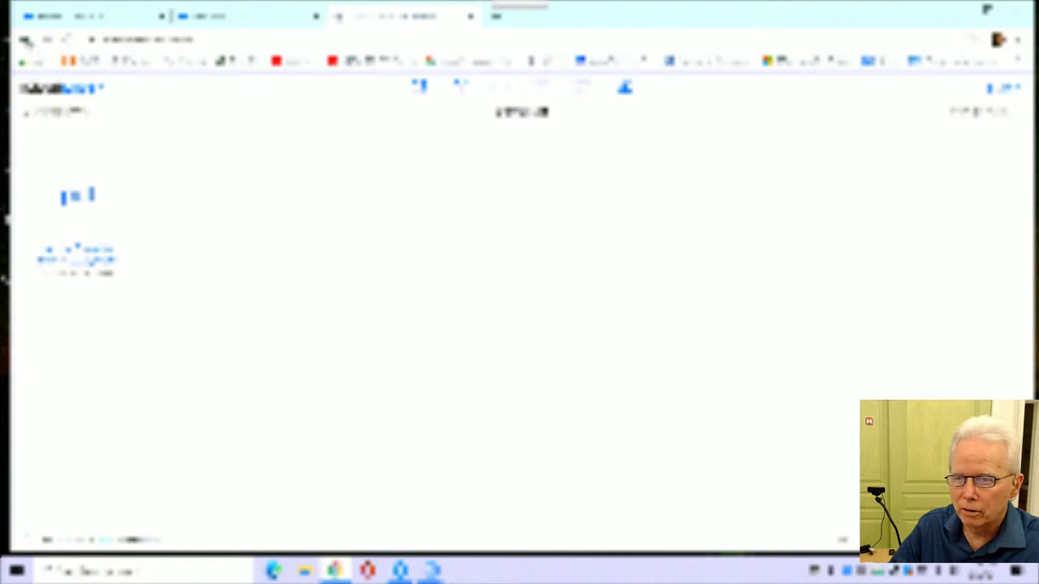
click(25, 40)
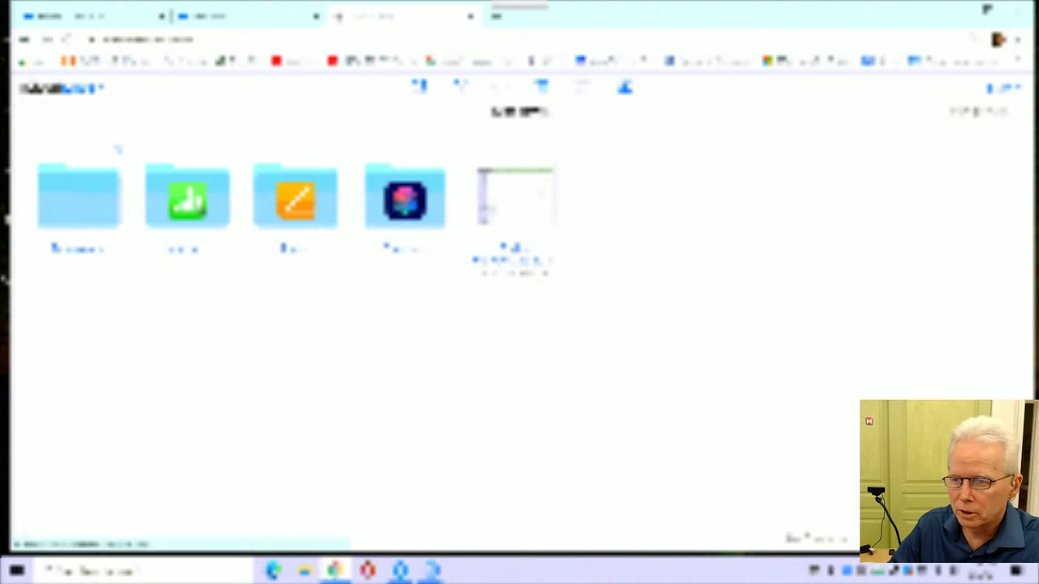
- Browse the Numbers, Pages and empty fourth folders, returning to the top-level list each time
double_click(194, 203)
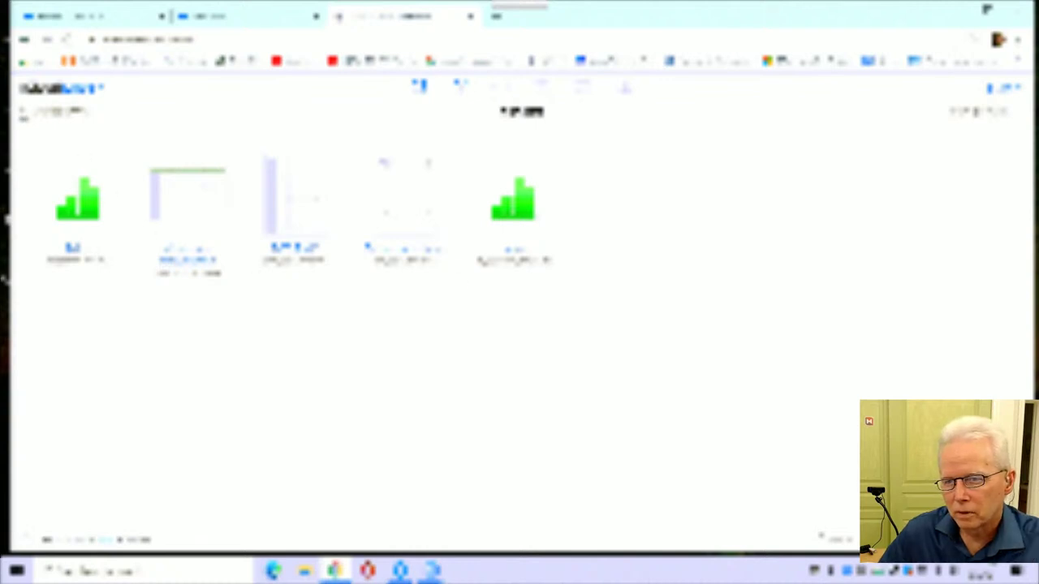
click(22, 118)
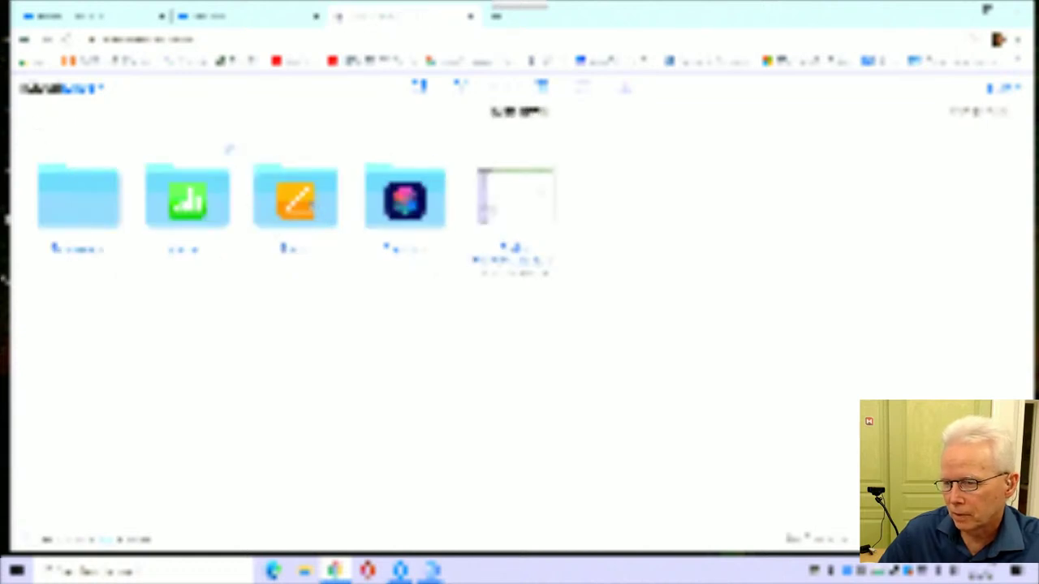
double_click(309, 203)
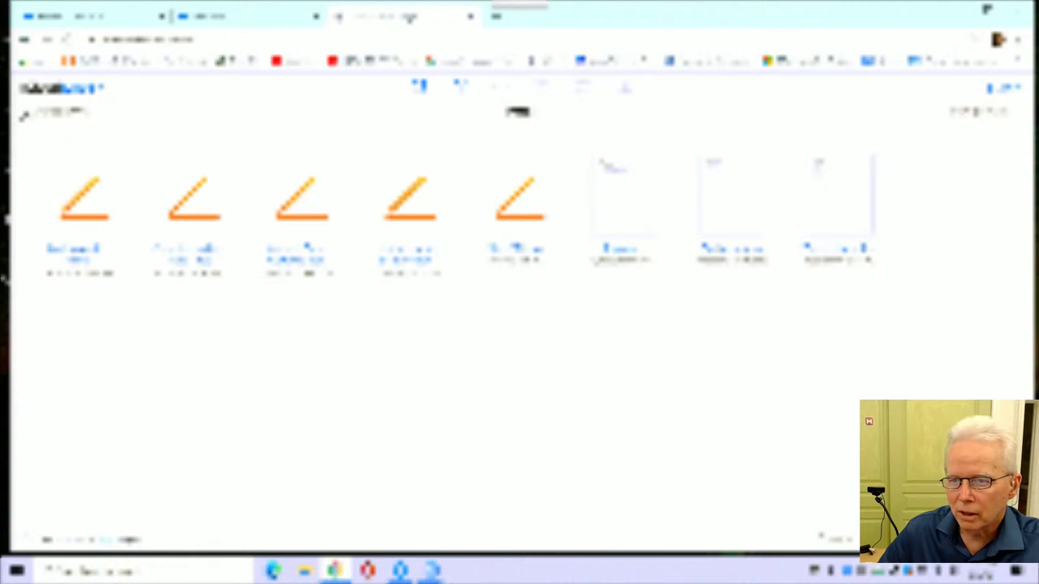
click(24, 116)
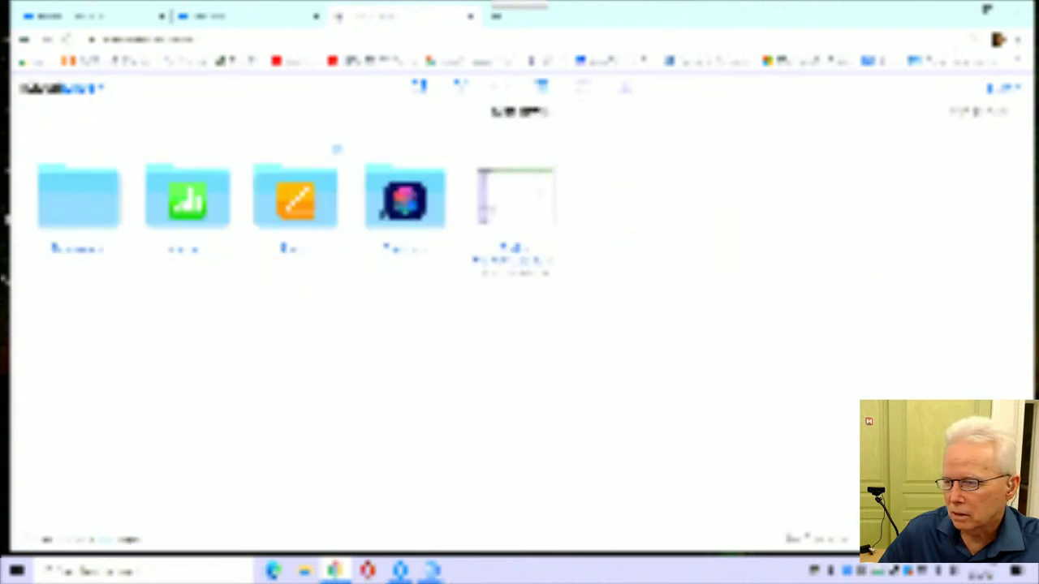
double_click(417, 203)
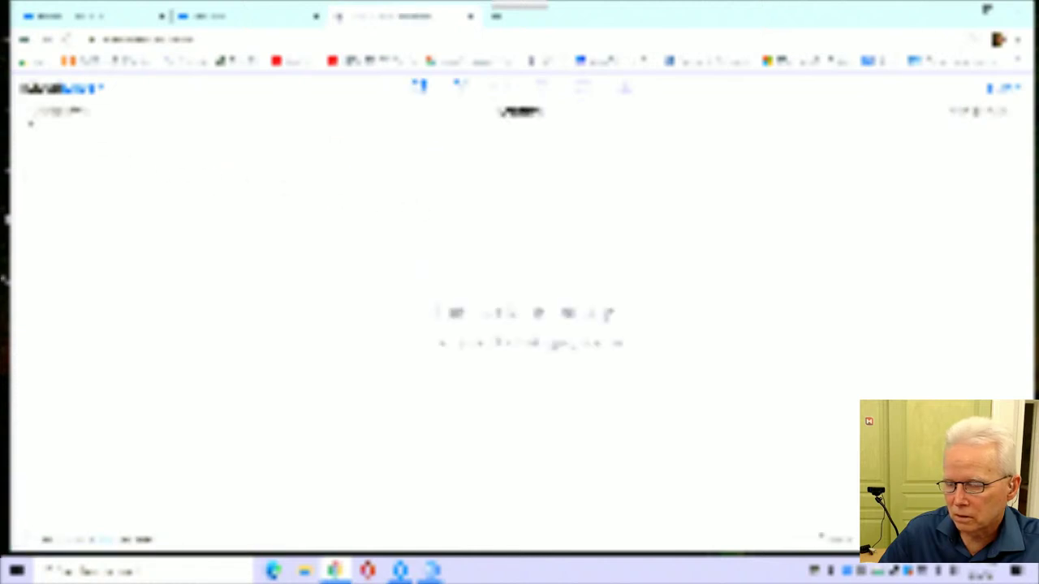
click(27, 118)
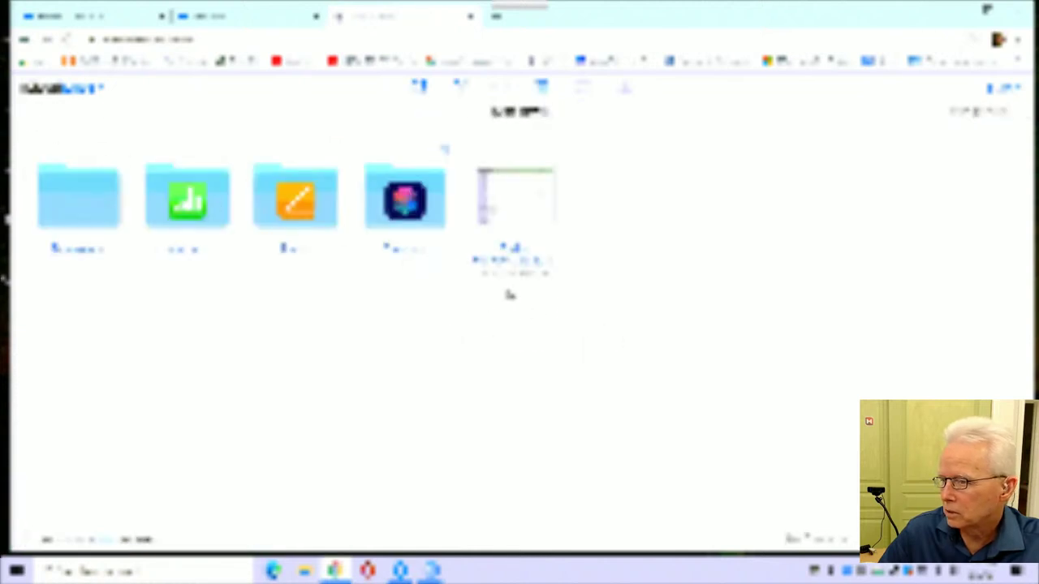
- Look over the file sorting choices and the three-item options menu without changing anything
click(1024, 119)
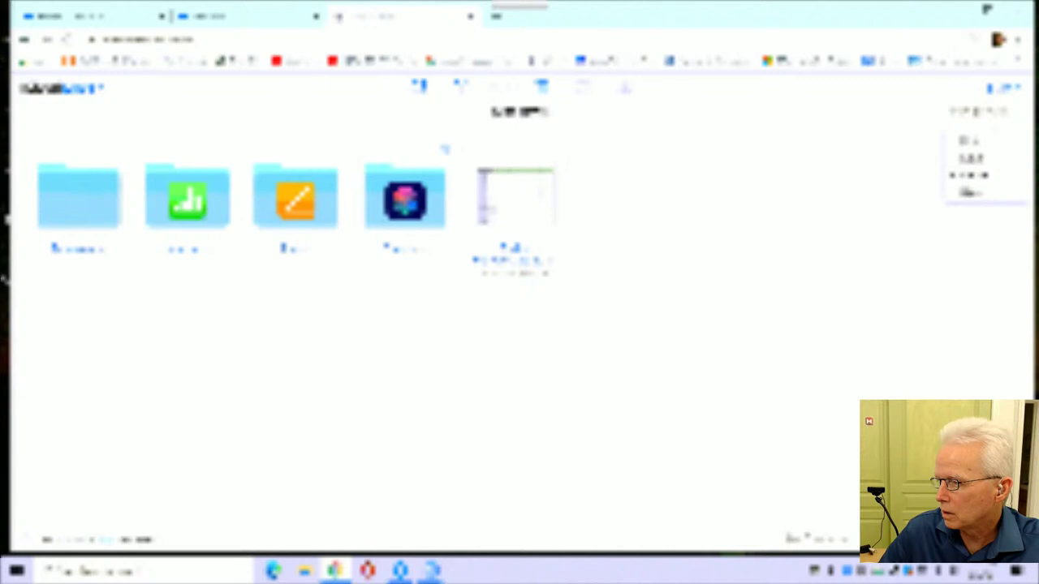
click(1017, 91)
click(1016, 93)
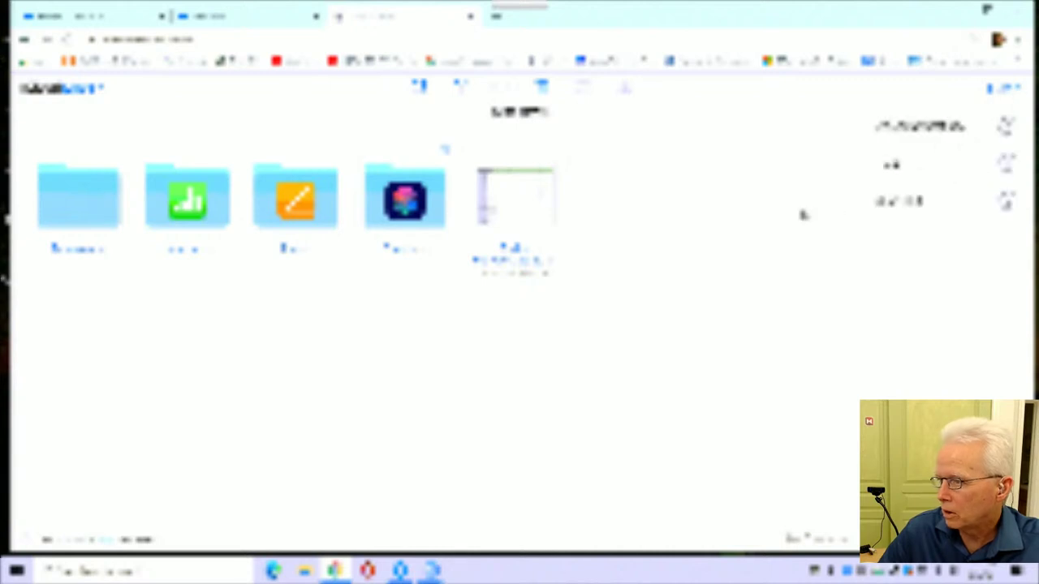
click(113, 107)
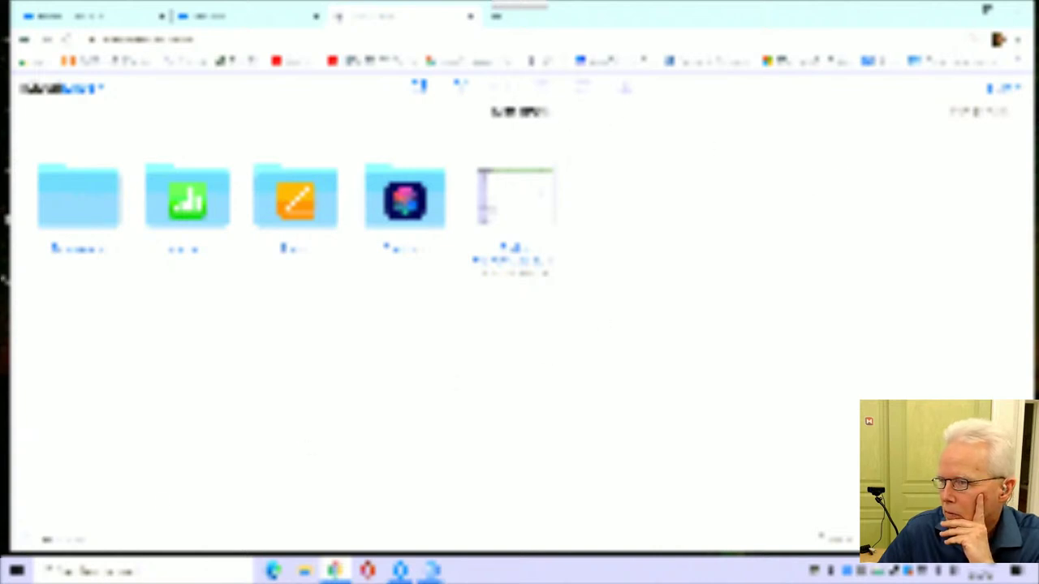
- Recheck the sort and options menus unchanged, then bring up the iCloud apps panel
click(1020, 118)
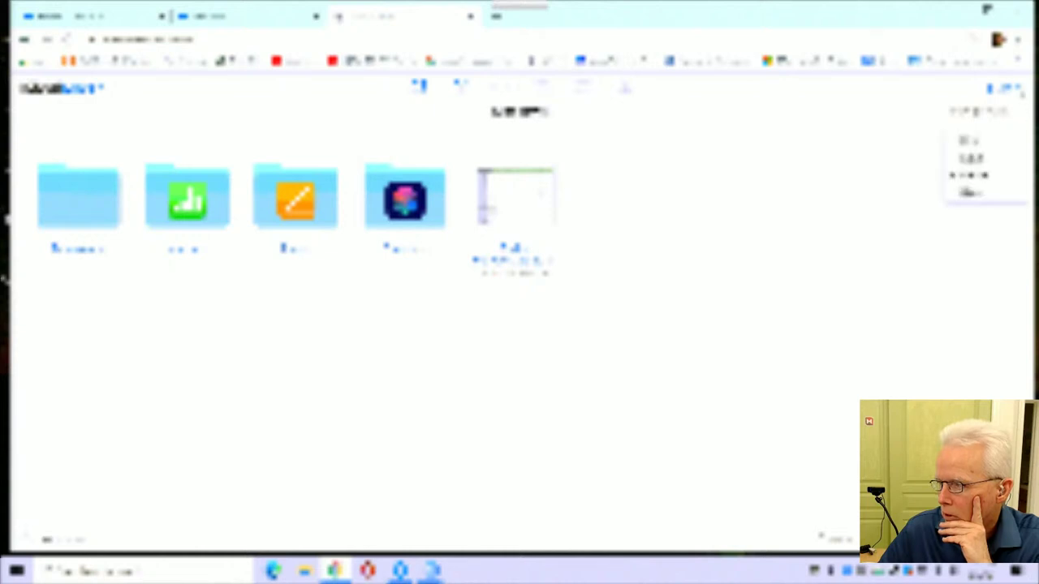
click(1021, 94)
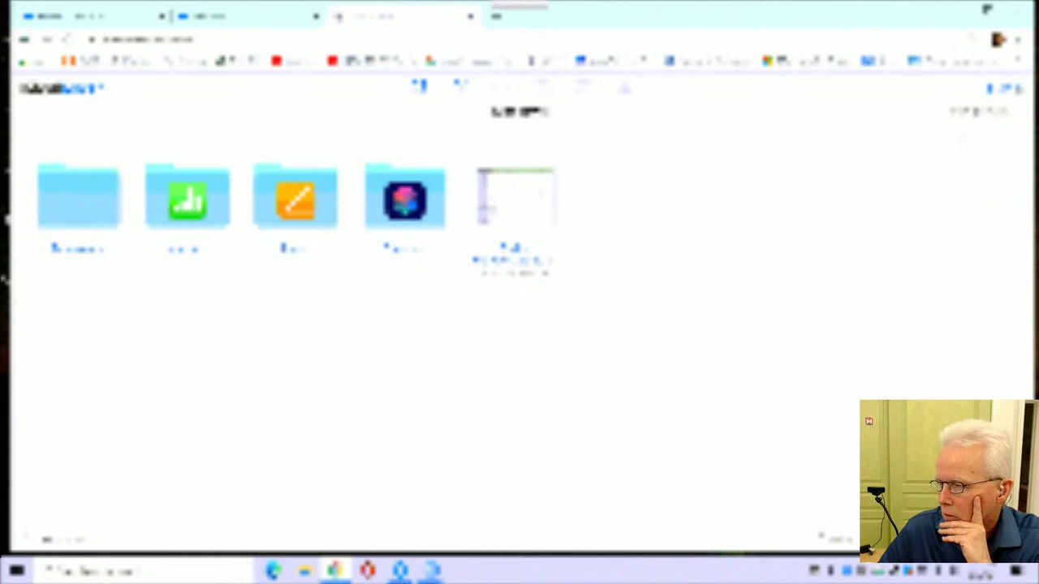
click(1020, 94)
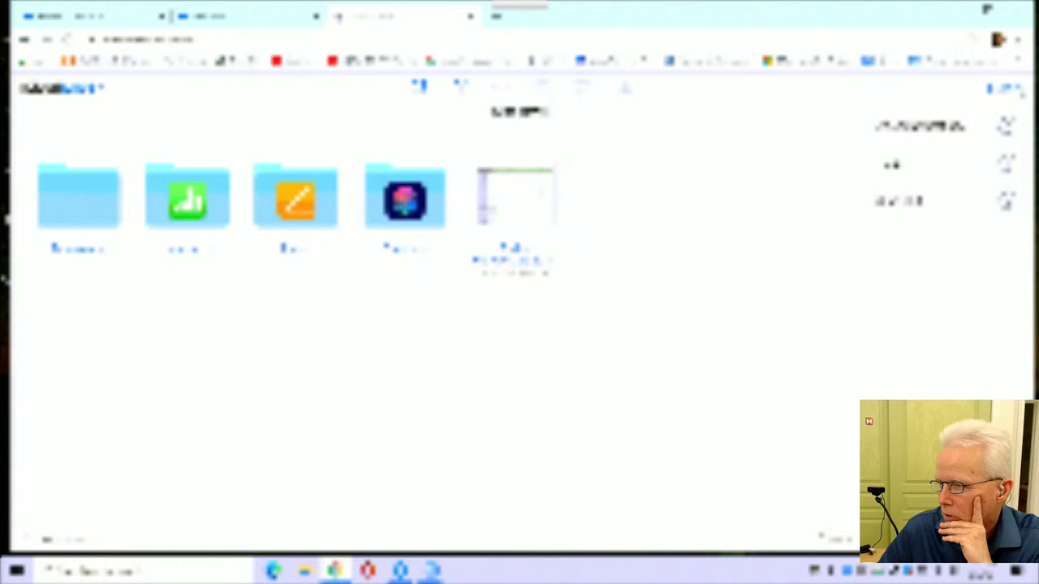
click(744, 247)
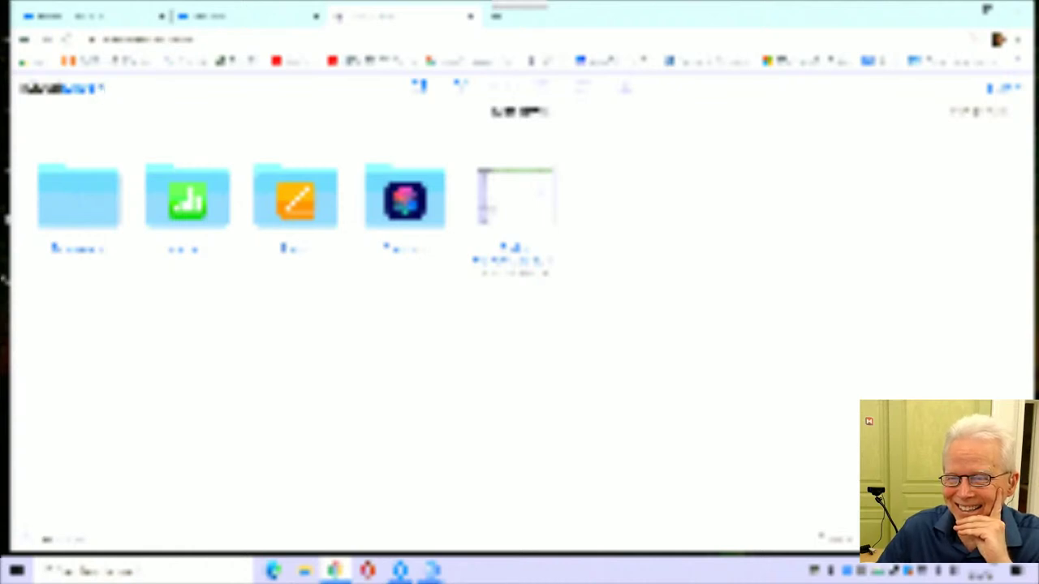
click(94, 90)
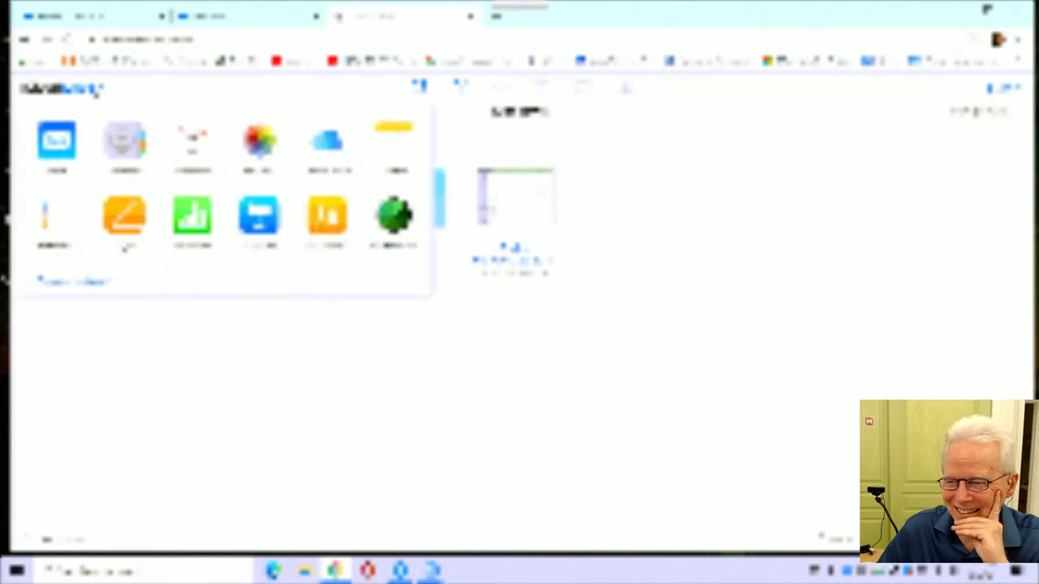
- Open Account Settings and scroll through the 2 TB storage (1.78 TB free), iPad and iPhone details
click(101, 286)
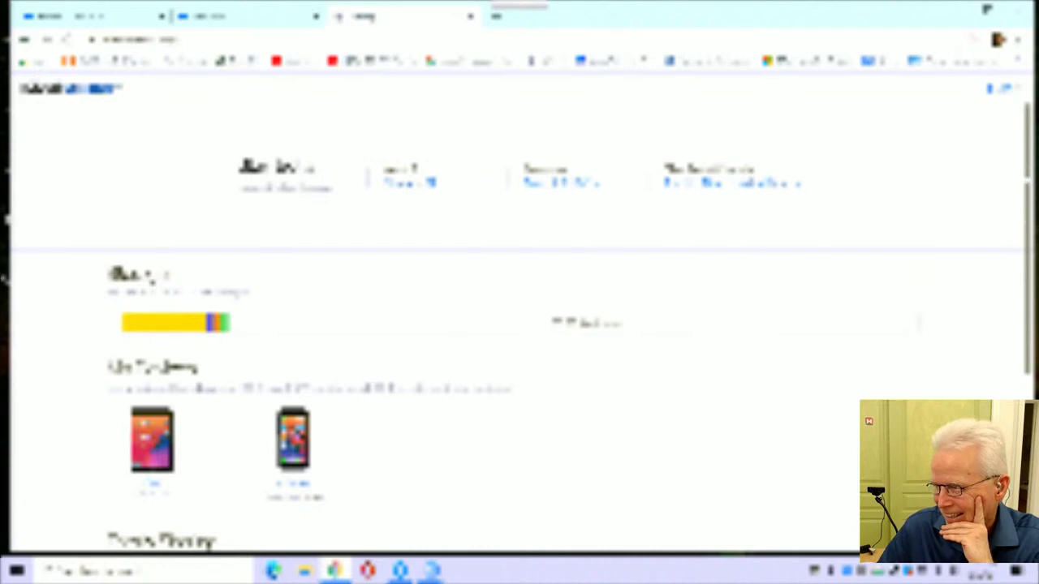
scroll(519, 324, down, 3)
scroll(519, 324, down, 1)
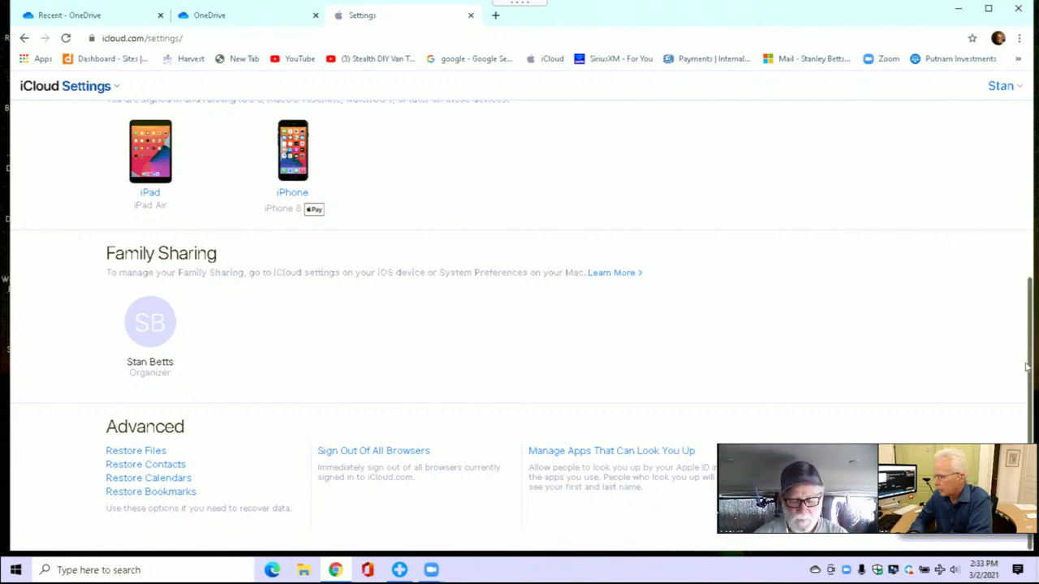
drag(1026, 368, 1036, 149)
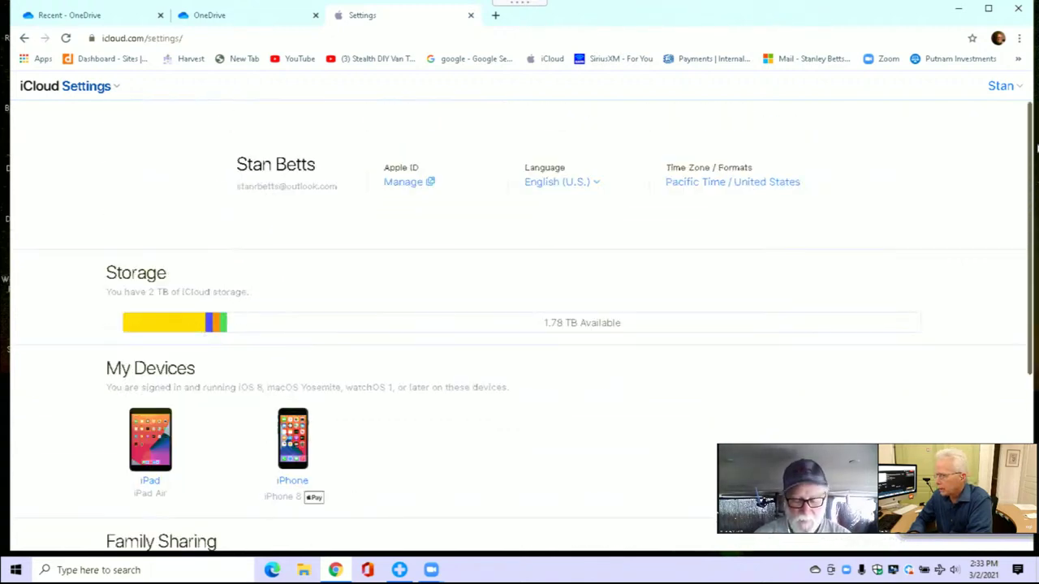
scroll(922, 218, down, 1)
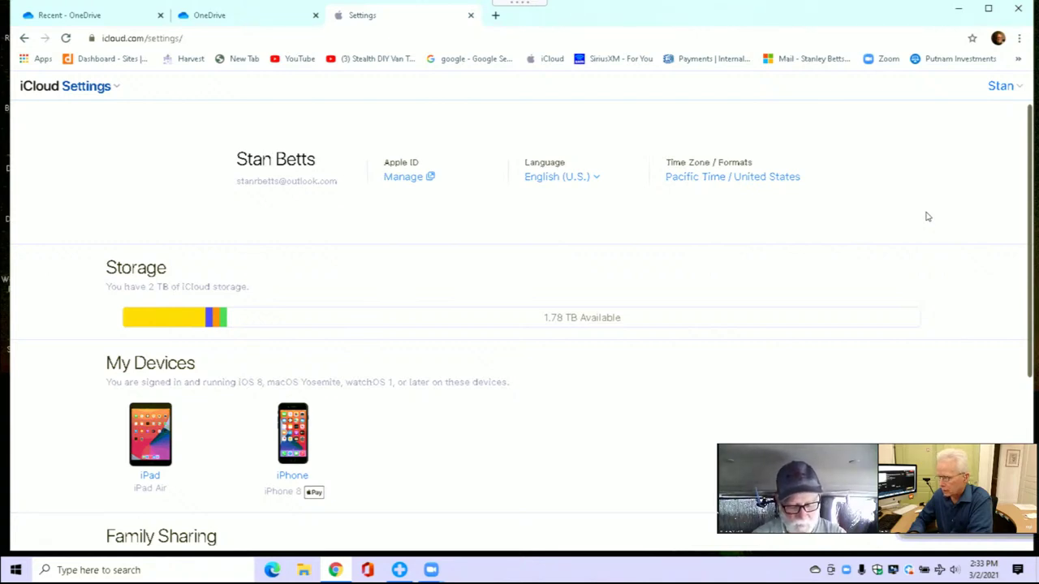
scroll(927, 217, up, 1)
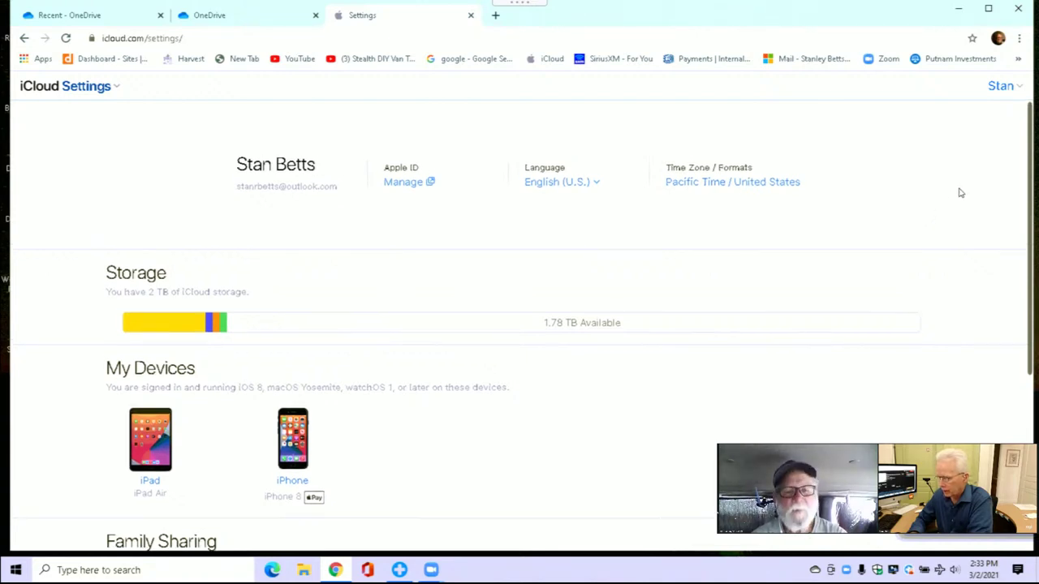
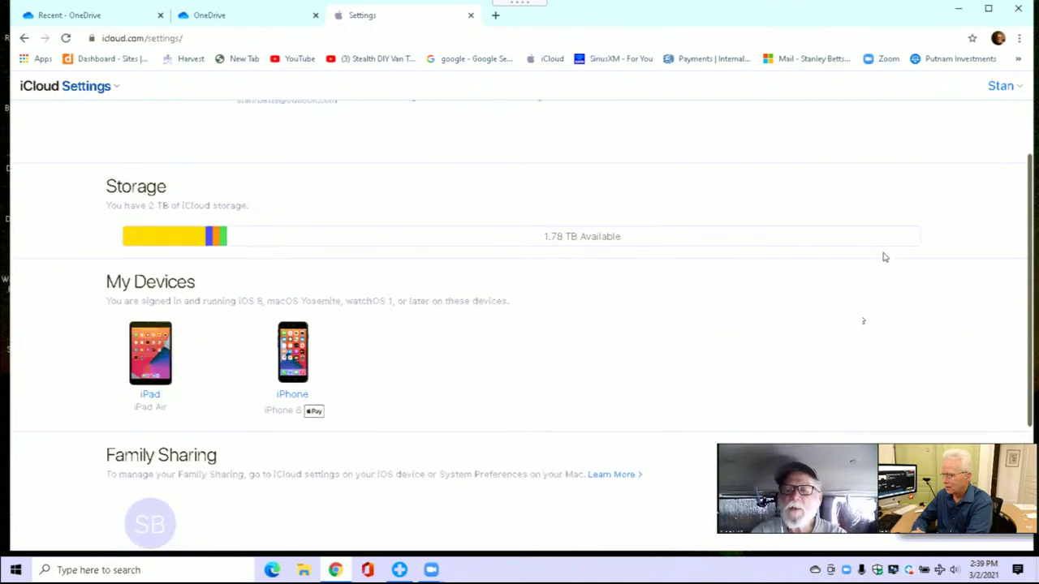
- Scroll the iCloud.com Settings page down to Advanced, where Download iCloud for Windows is offered
scroll(932, 266, down, 1)
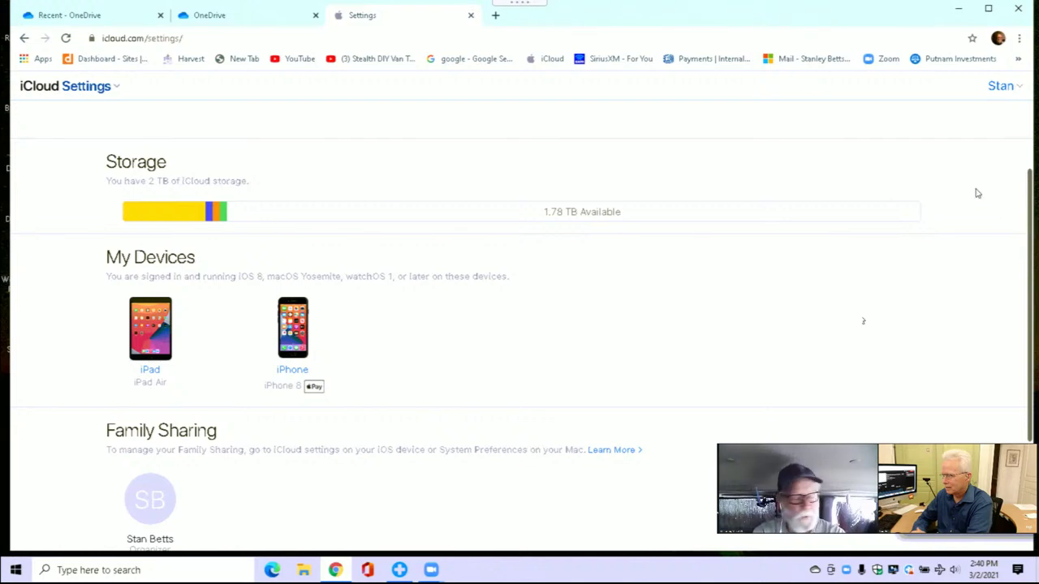
scroll(957, 201, up, 1)
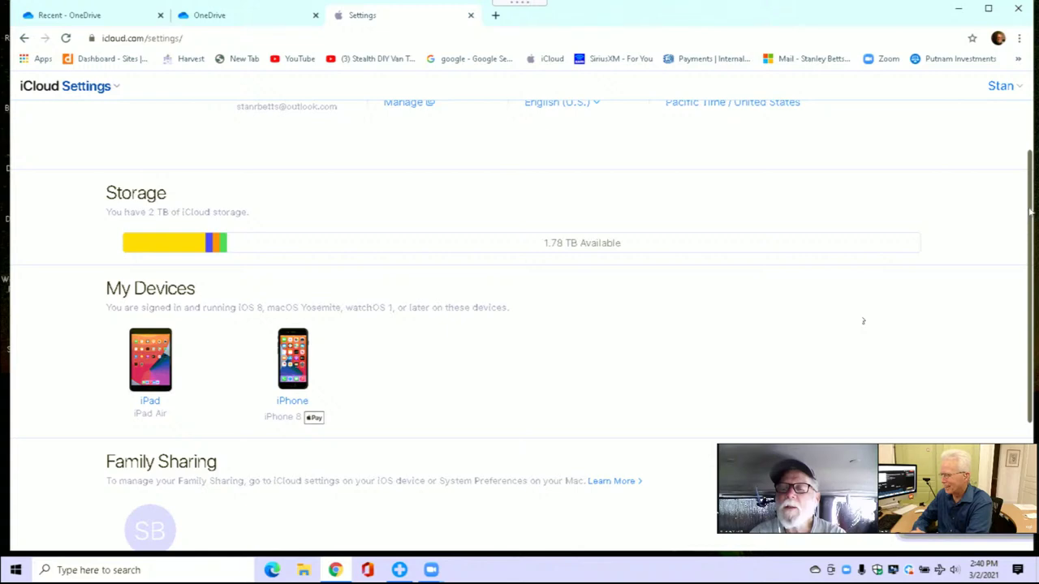
drag(1033, 213, 1006, 376)
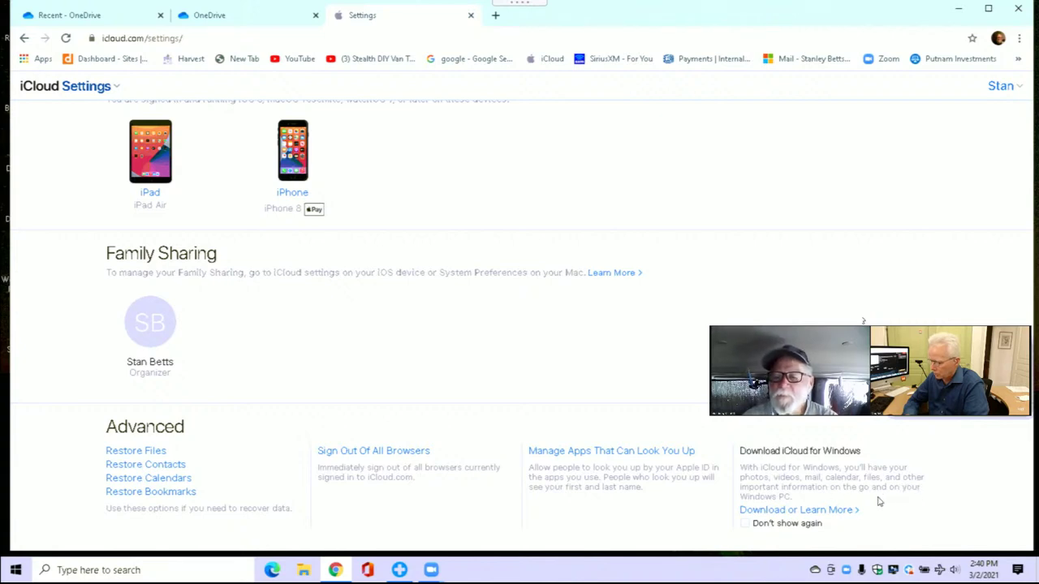
- Follow the Apple Support download link through to iCloud's Microsoft Store listing
click(808, 511)
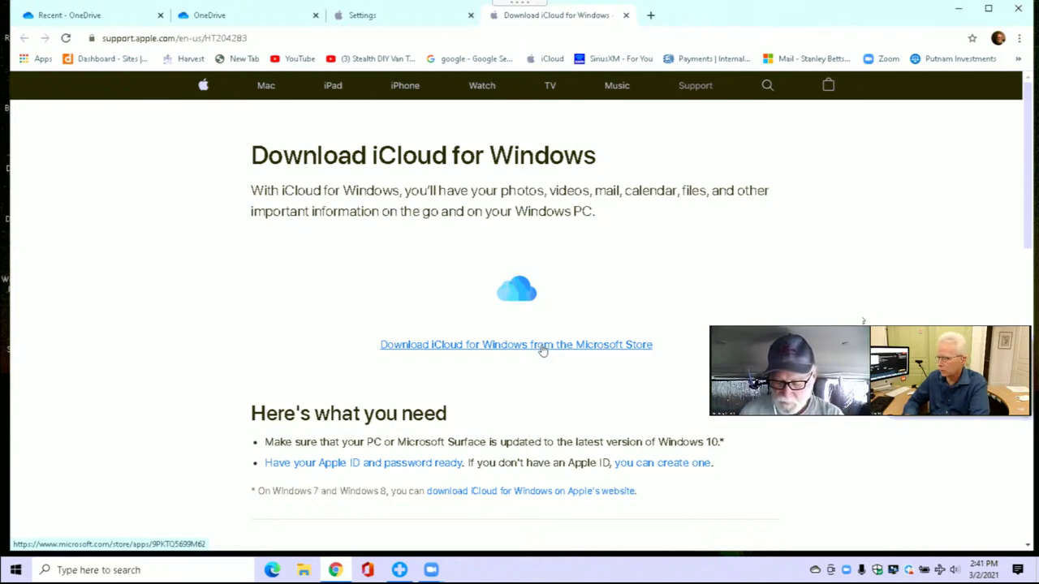
click(542, 348)
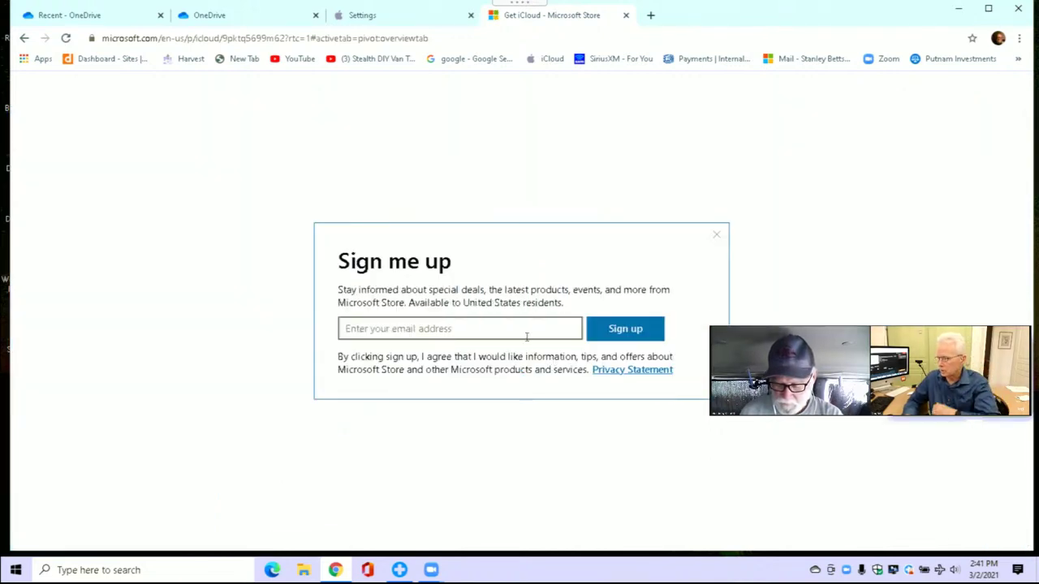
- Close the 'Sign me up' newsletter pop-up to reveal iCloud's Get button
click(532, 325)
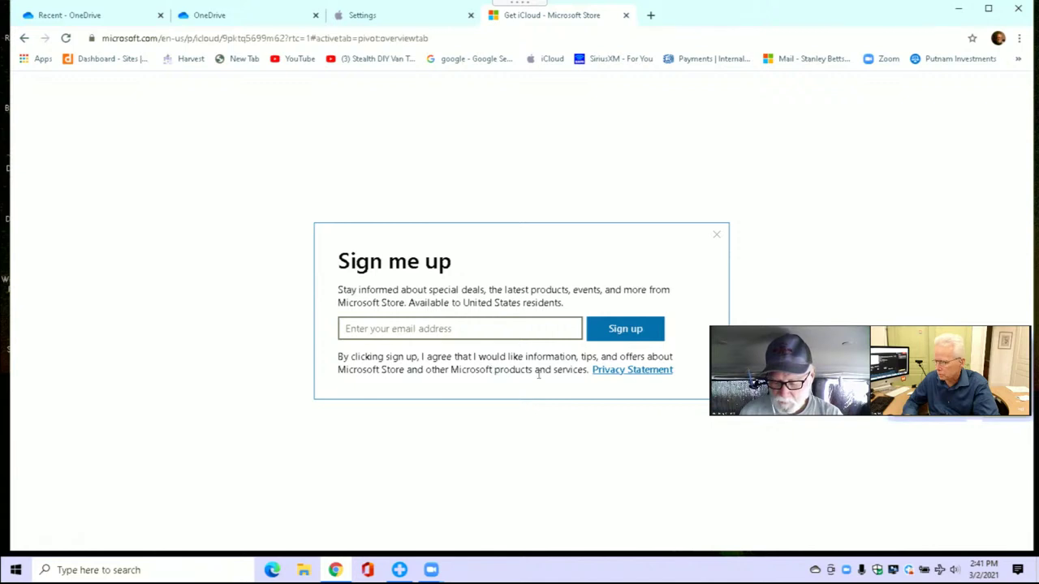
click(716, 237)
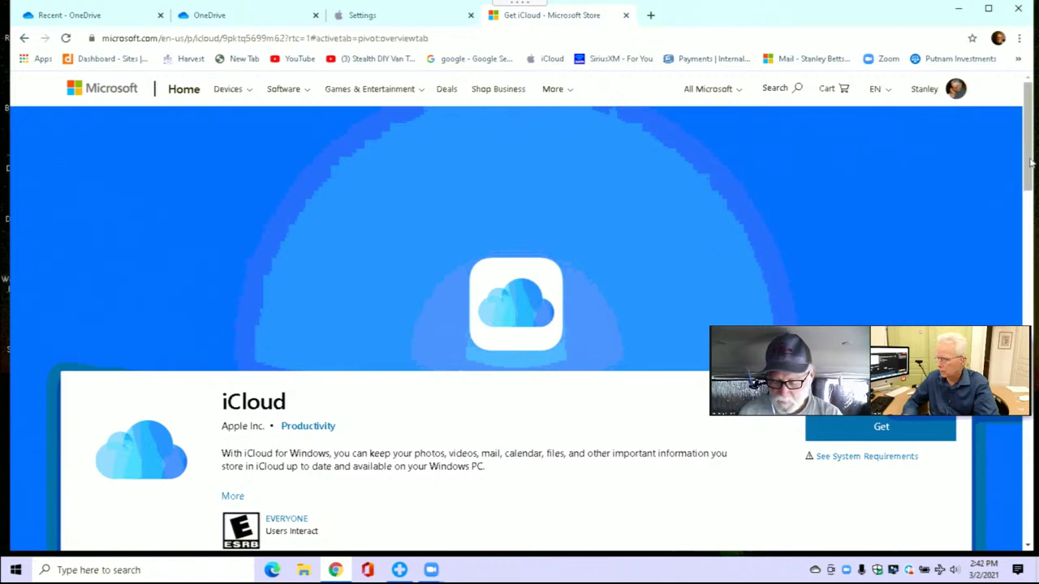
drag(1032, 169, 1034, 219)
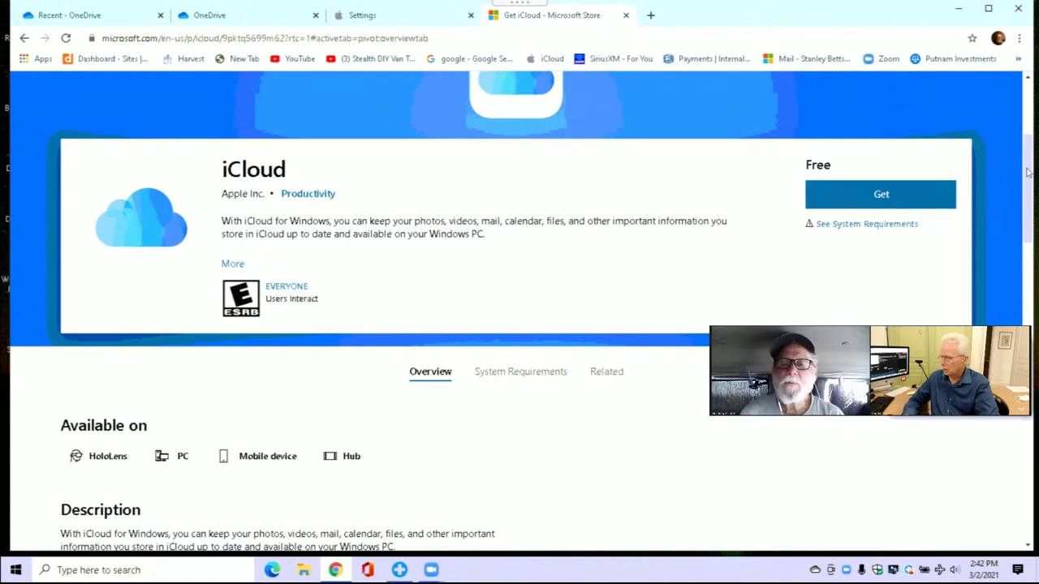
drag(1027, 172, 1027, 276)
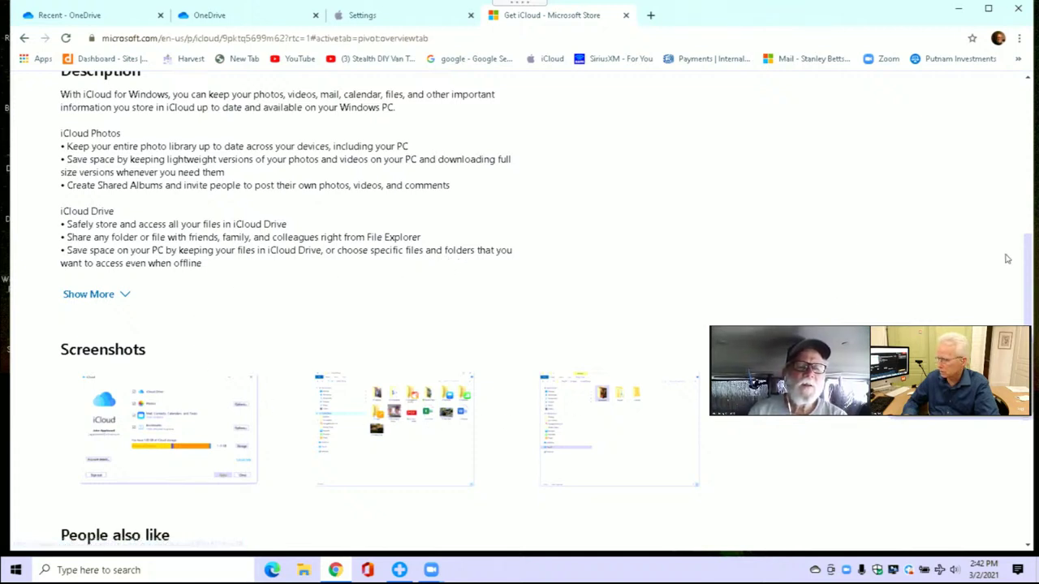
drag(1030, 284, 1032, 167)
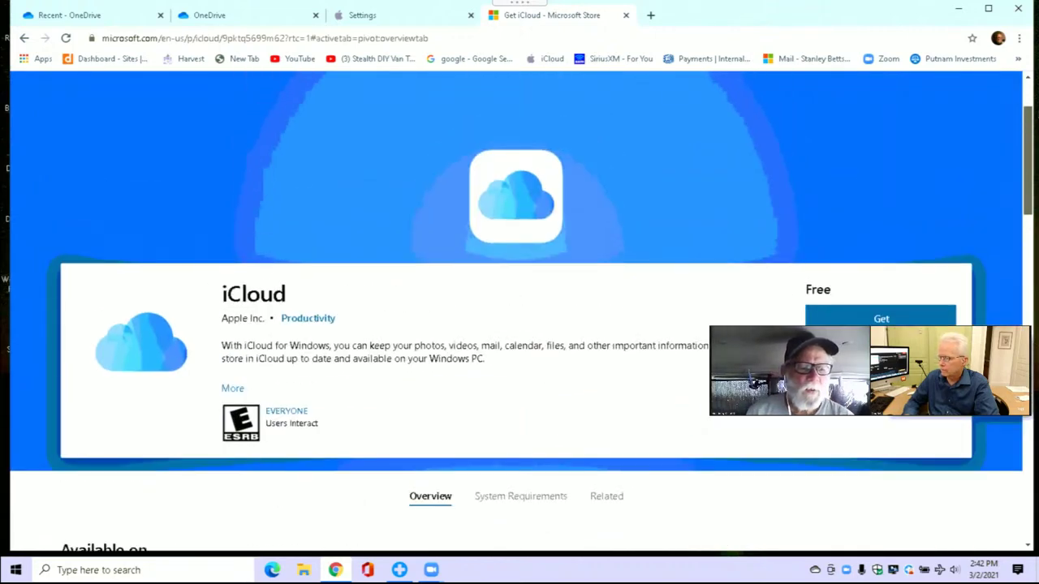
scroll(519, 309, down, 1)
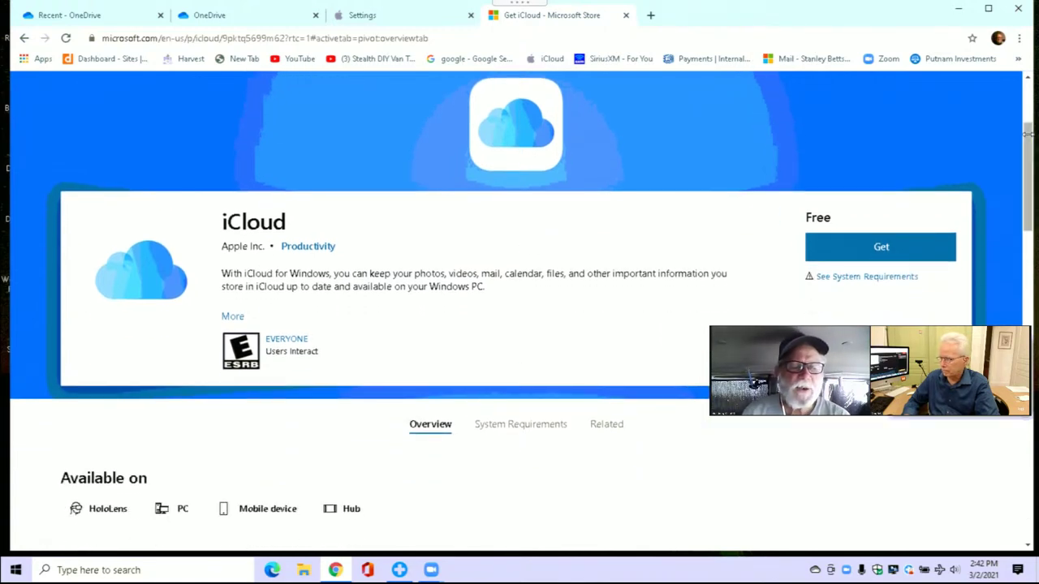
drag(1027, 142, 1028, 202)
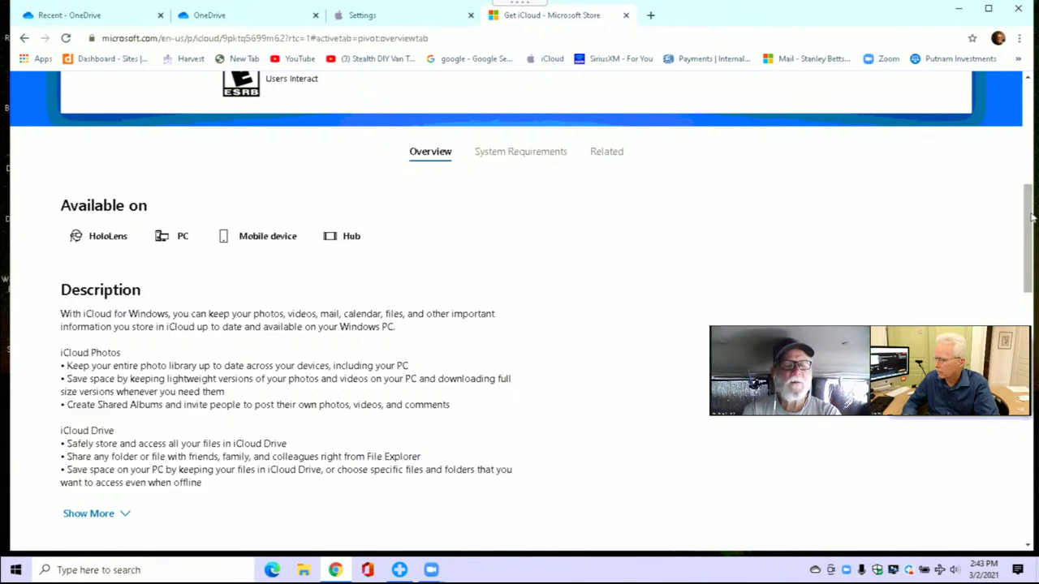
drag(1024, 213, 1035, 145)
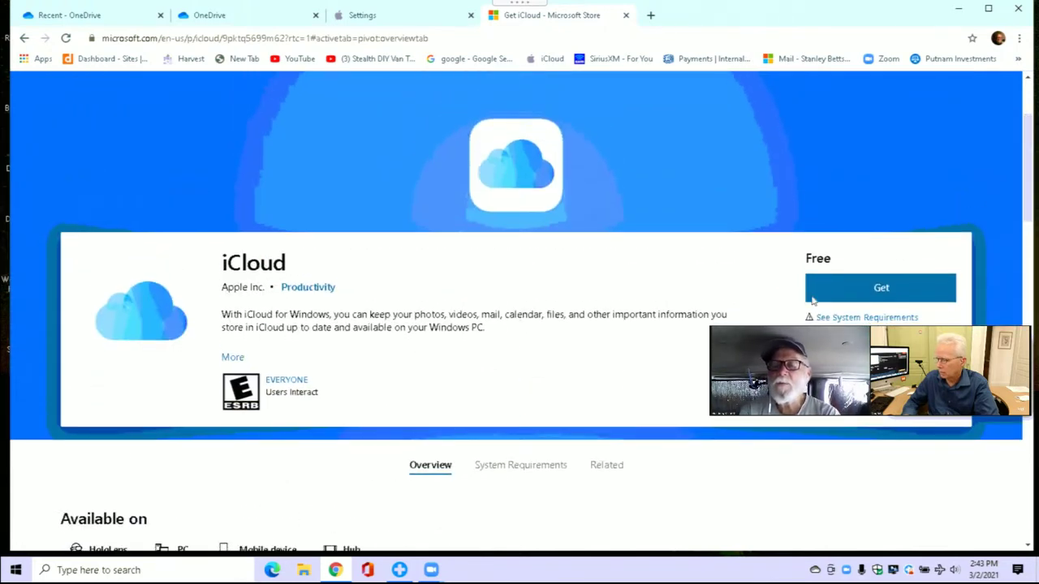
- Get the free iCloud app and allow Chrome to open the Microsoft Store app
click(876, 294)
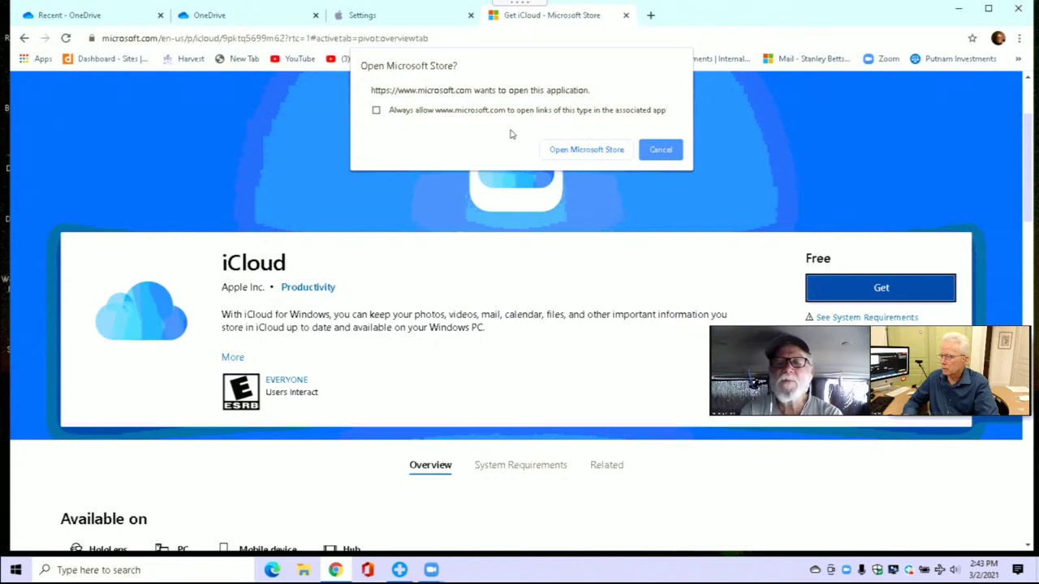
click(584, 150)
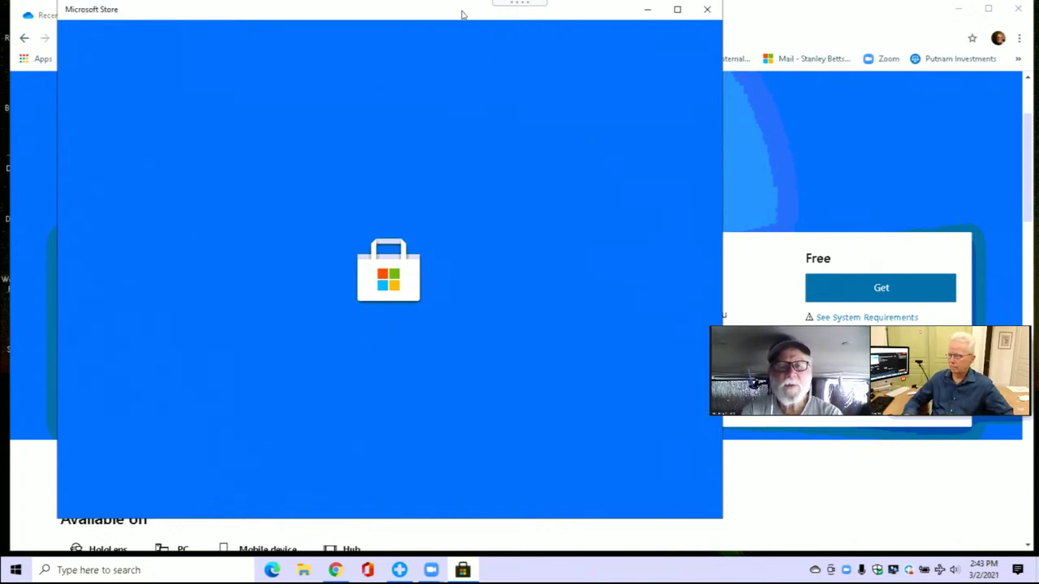
- Move the Microsoft Store window down and right while iCloud's product page loads
drag(459, 11, 507, 40)
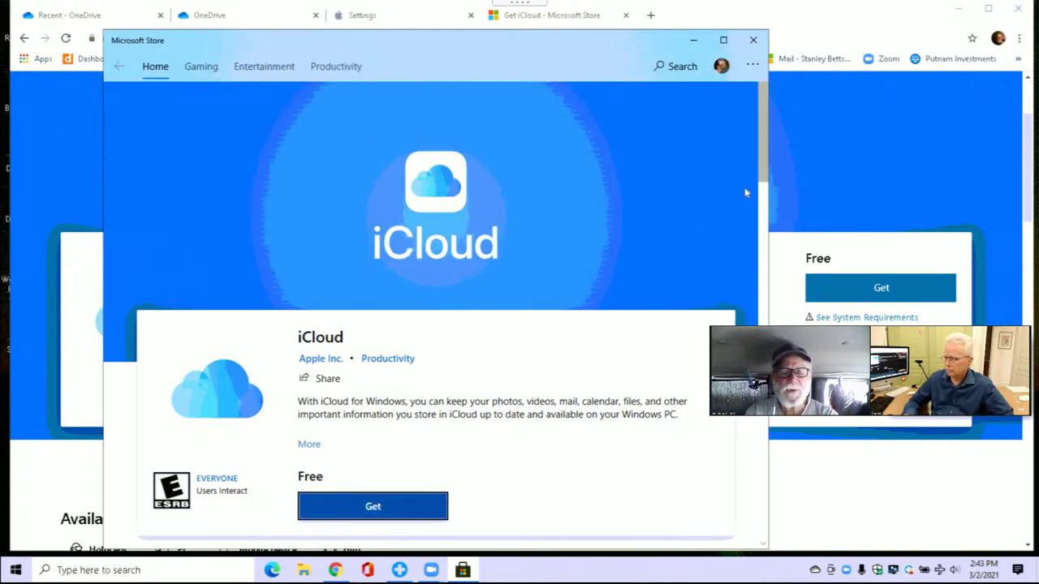
drag(762, 172, 789, 198)
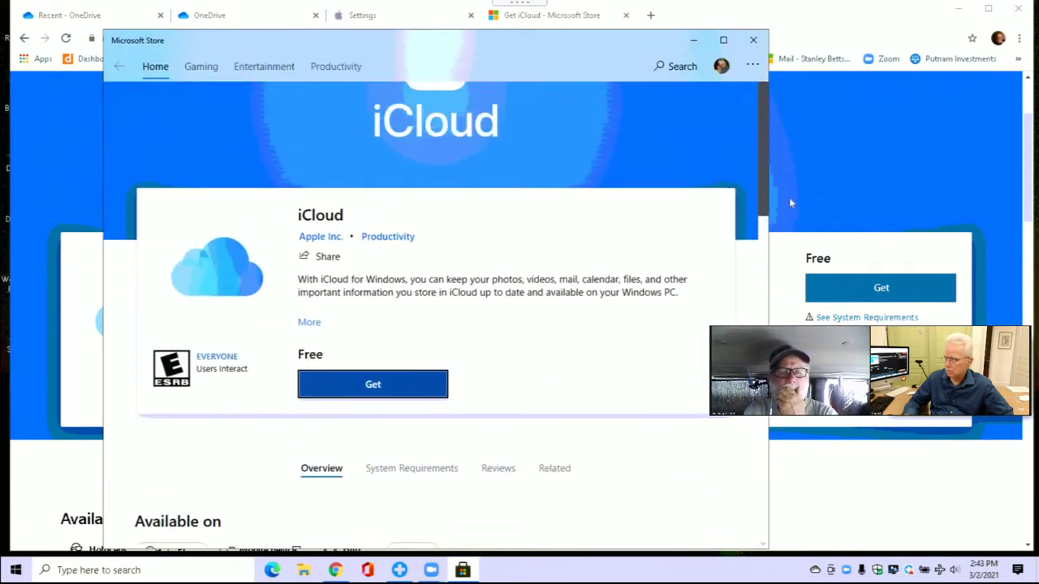
- Get iCloud in the Microsoft Store and wait until it reports 'This product is installed'
click(371, 387)
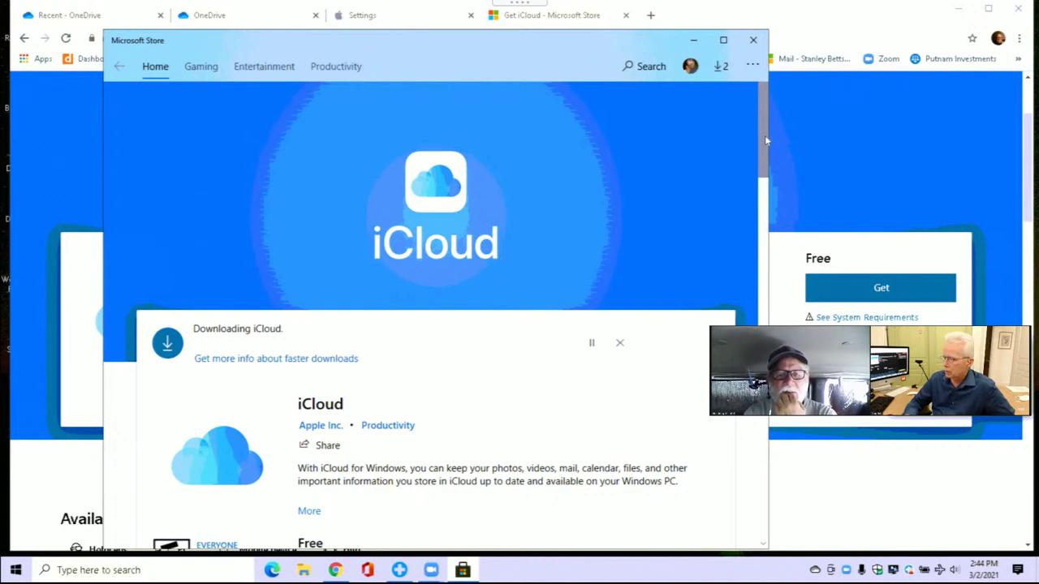
drag(765, 135, 794, 188)
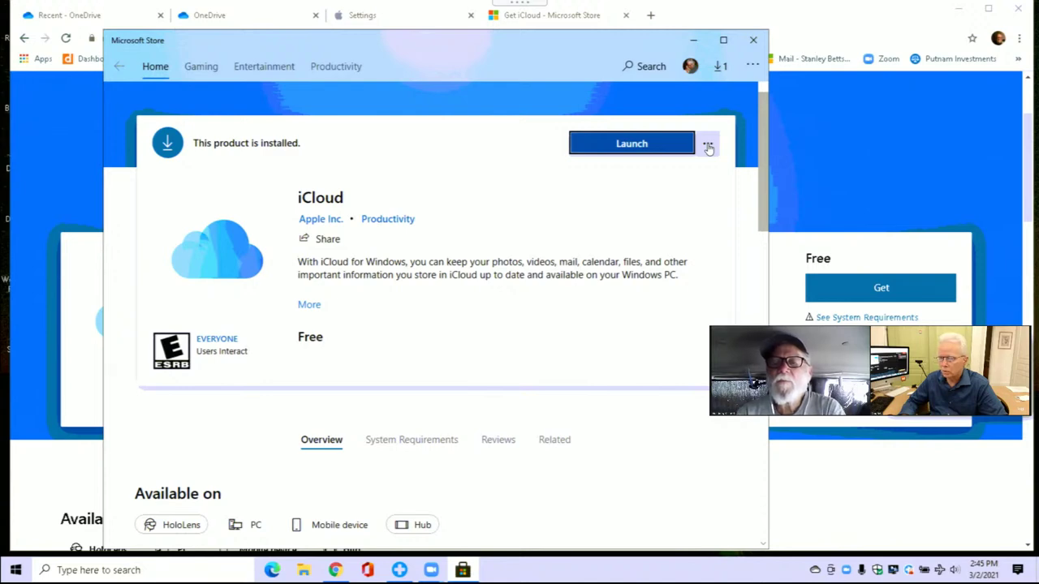
- Launch iCloud from the Store and approve the User Account Control prompt with Yes
click(709, 148)
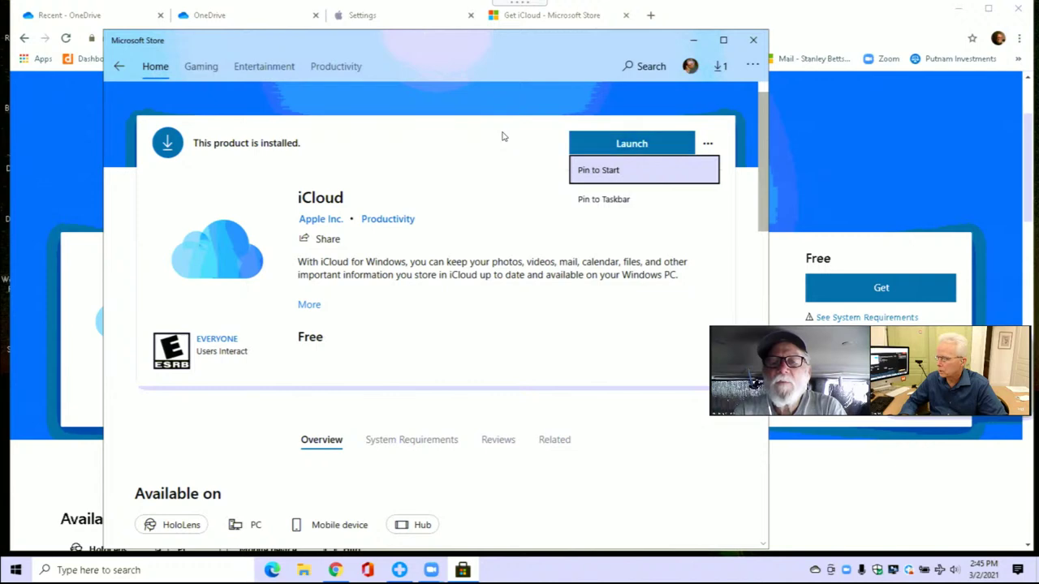
click(621, 147)
click(621, 148)
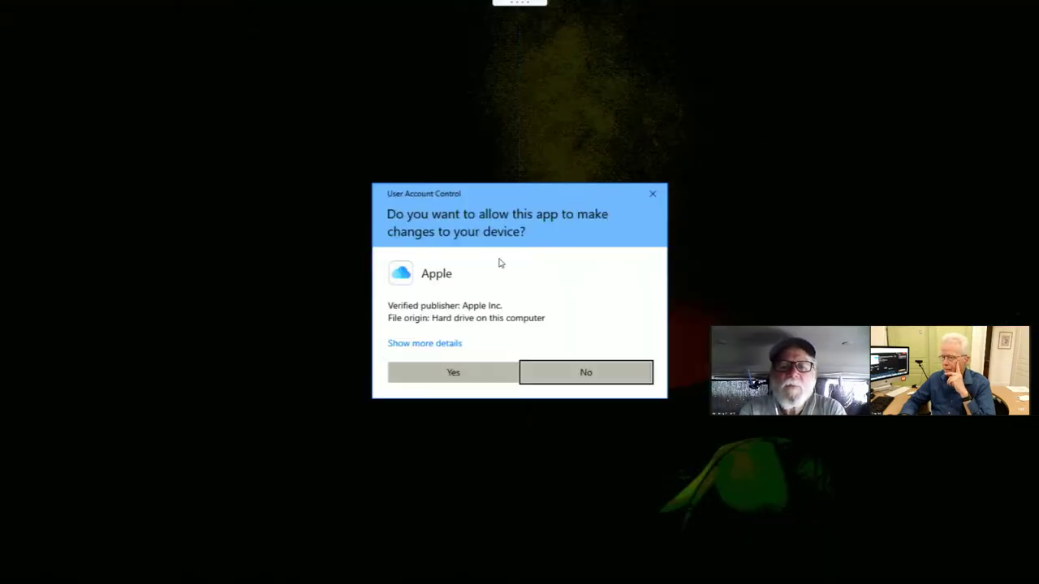
click(456, 373)
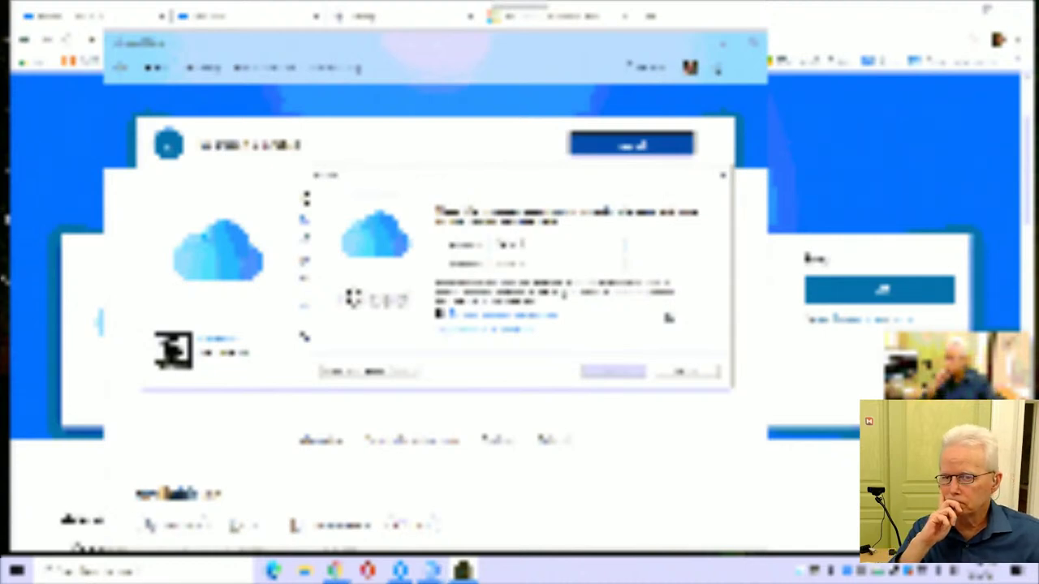
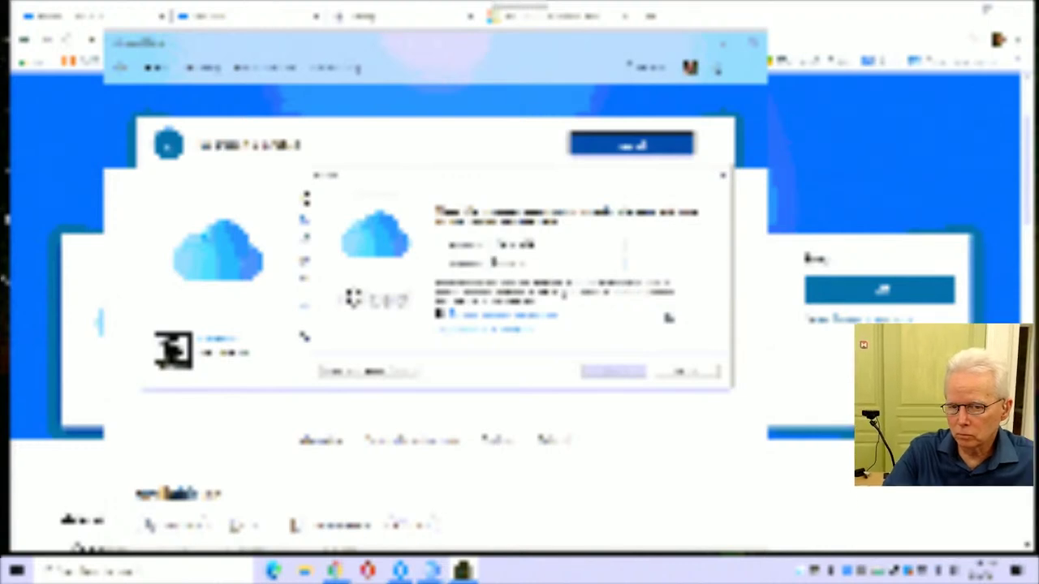
- Re-enter the Apple ID password in the iCloud dialog and submit the sign-in
key(BackSpace)
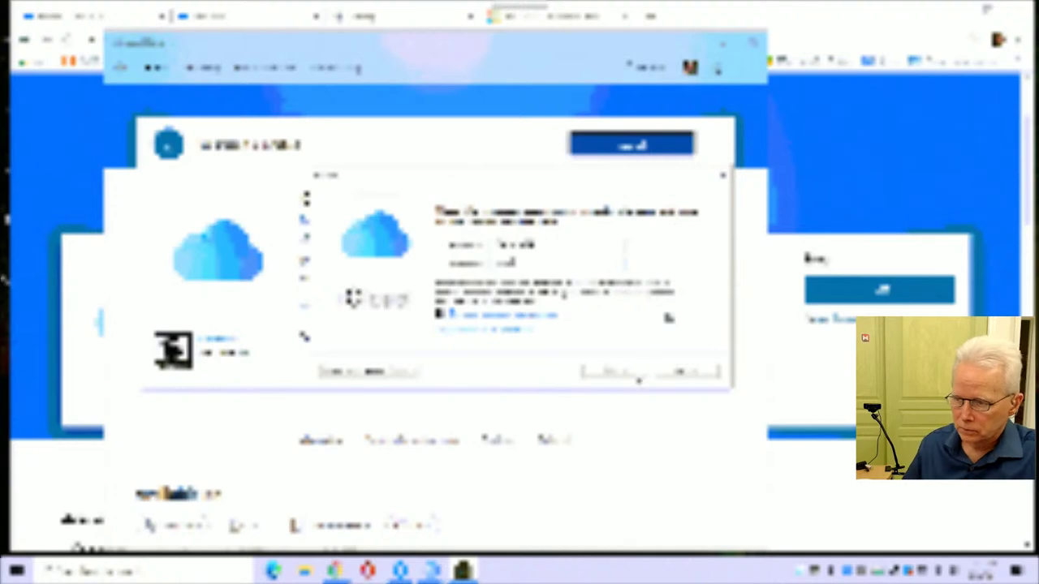
key(Return)
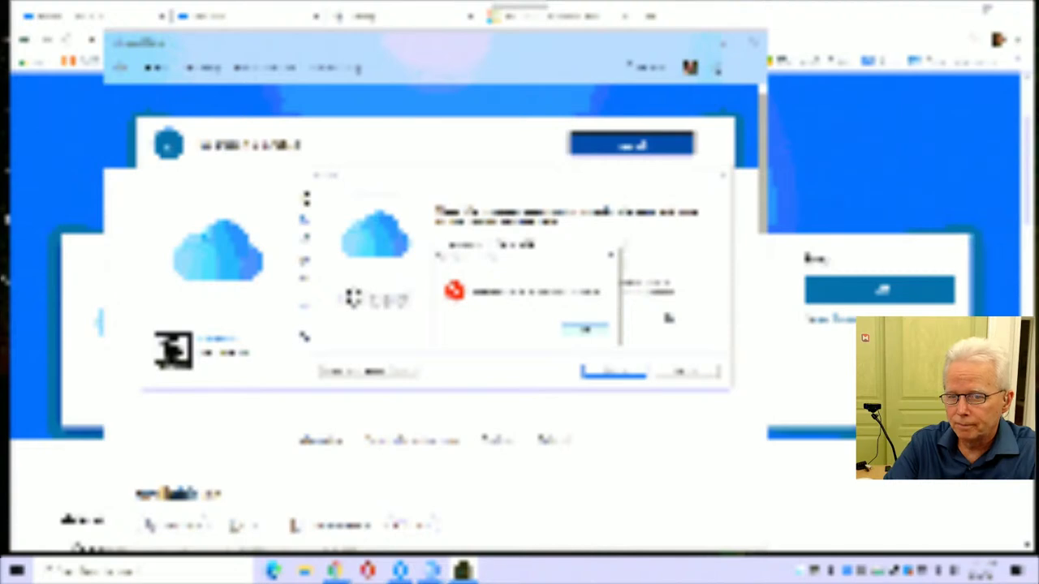
- Acknowledge the error with OK, retype the Apple ID password, and sign in again
click(596, 329)
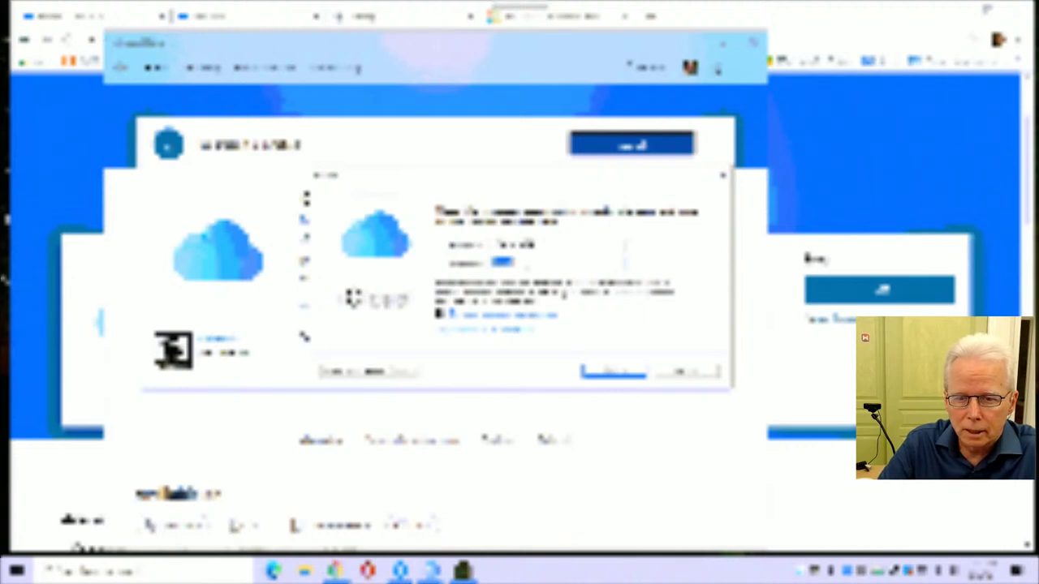
key(BackSpace)
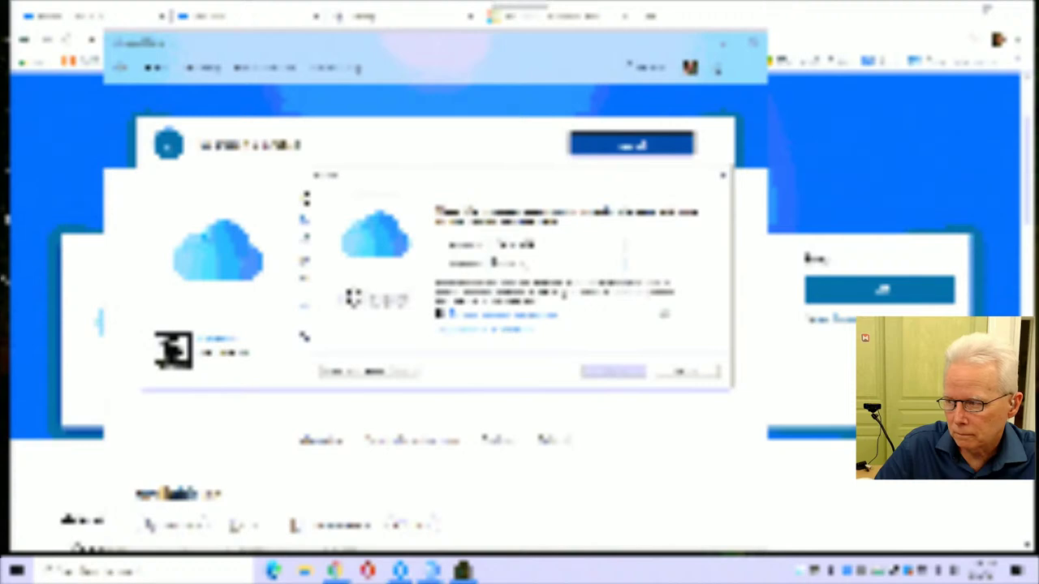
text(••)
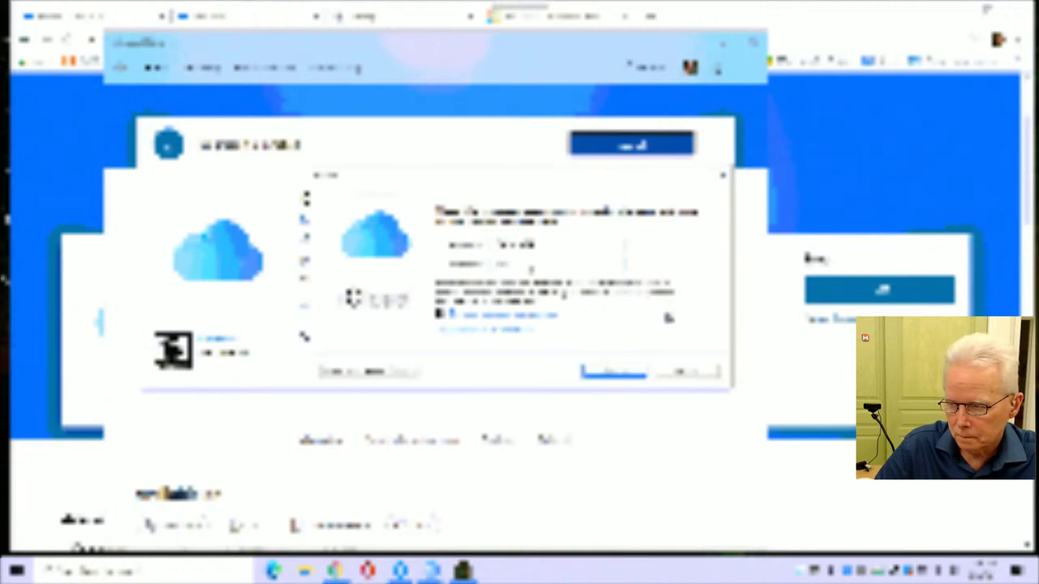
text(••)
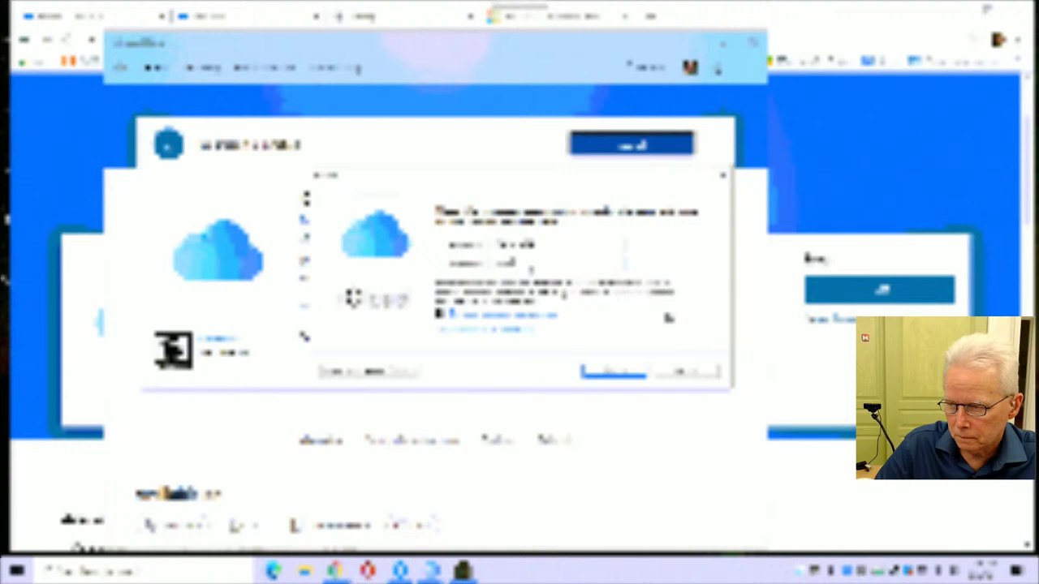
text(•)
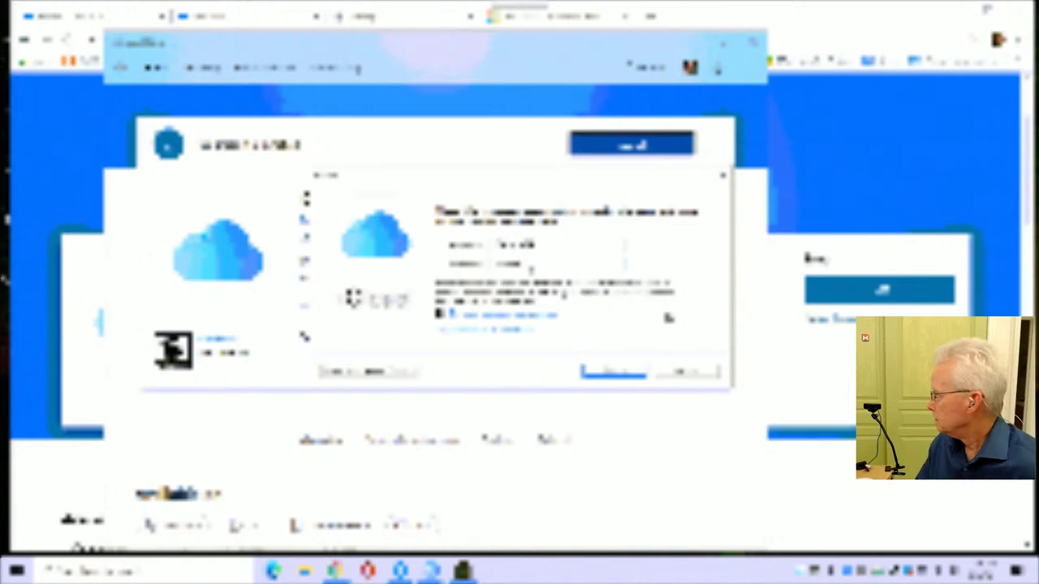
key(BackSpace)
key(BackSpace)
key(BackSpace)
key(BackSpace)
key(BackSpace)
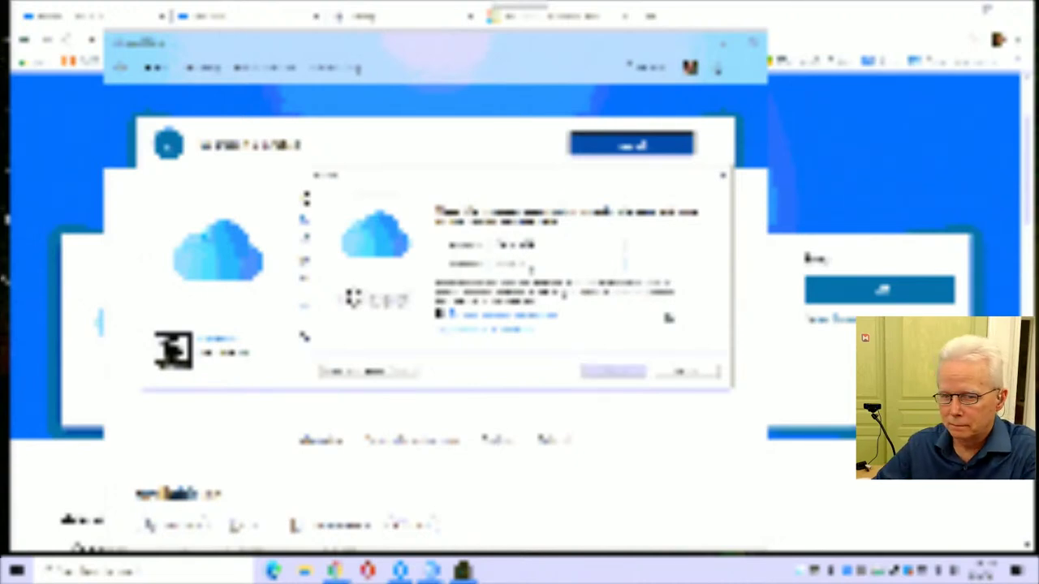
text(••••)
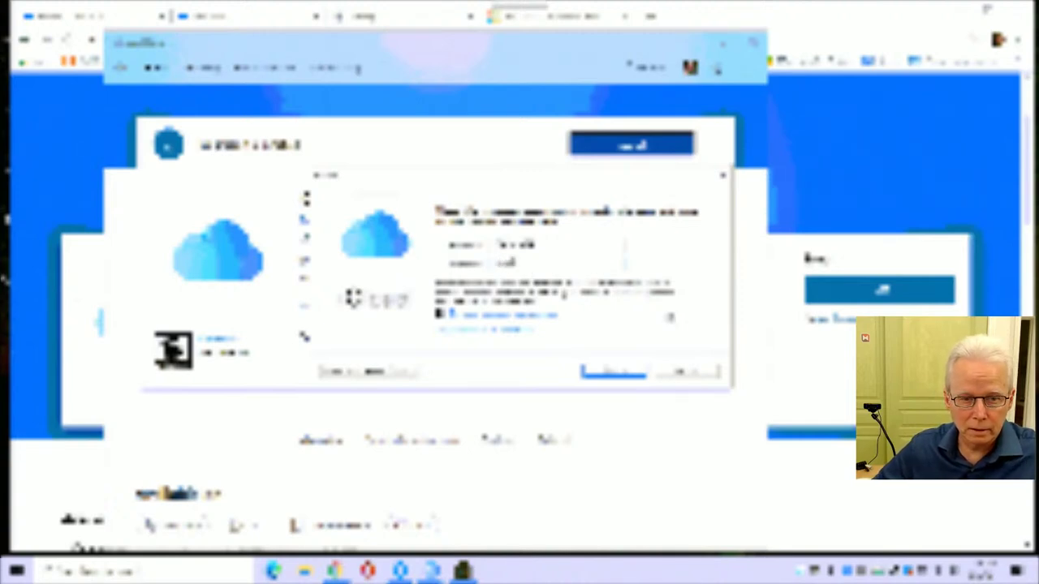
text(•••)
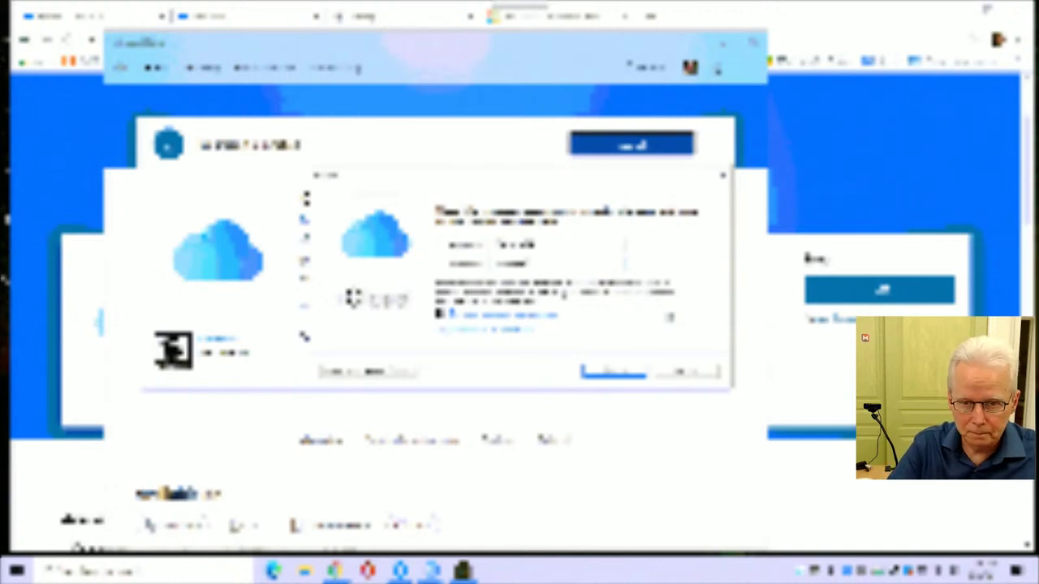
text(•••)
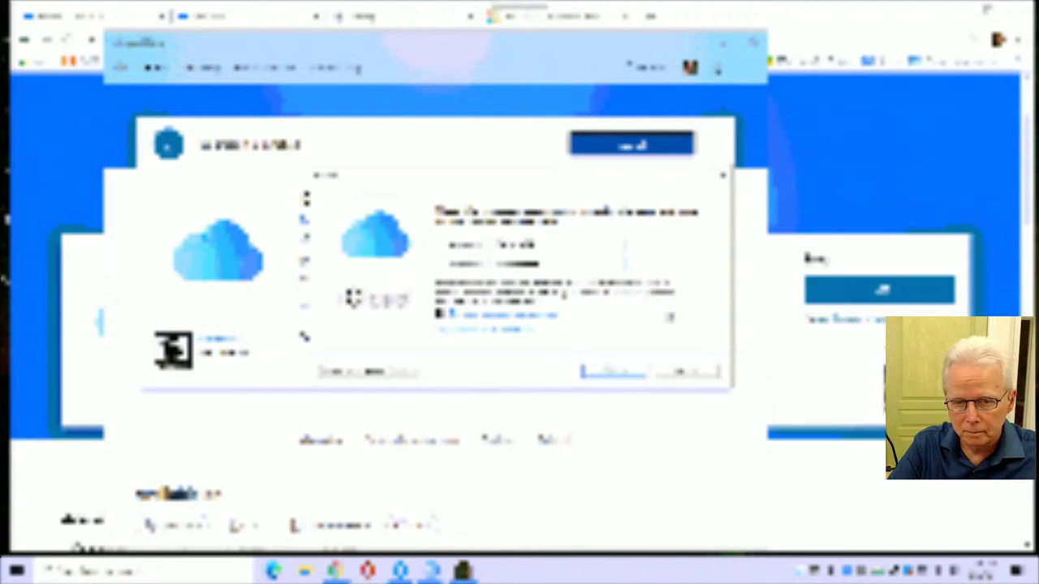
click(607, 374)
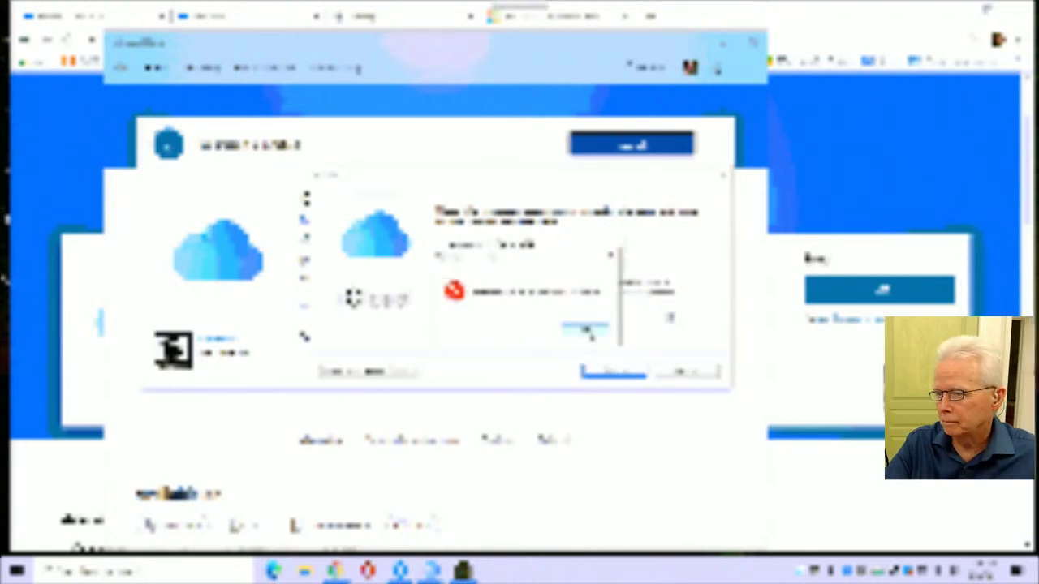
- Acknowledge the second sign-in error with OK and cancel the iCloud sign-in window
click(588, 329)
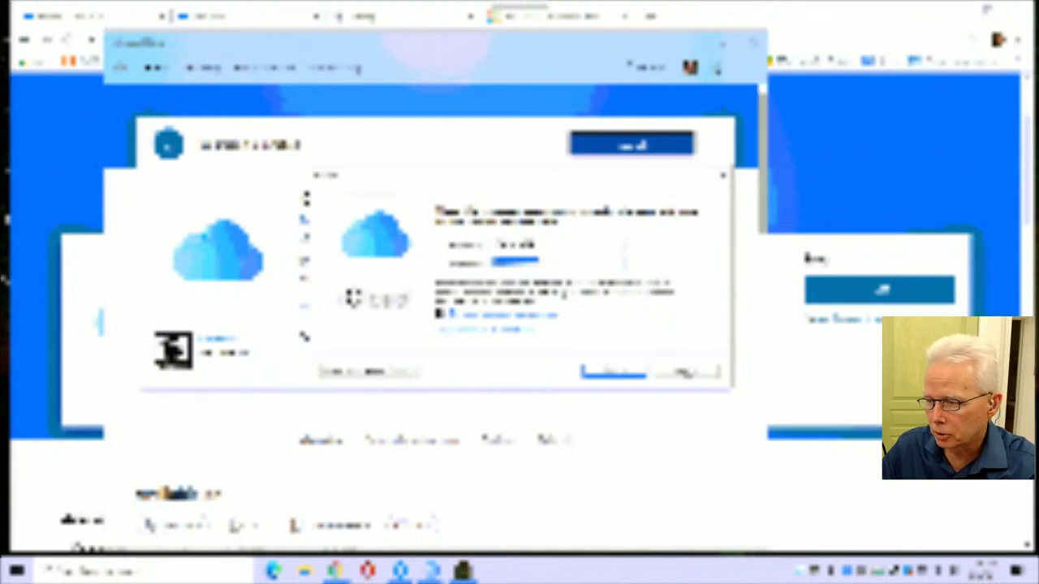
click(686, 372)
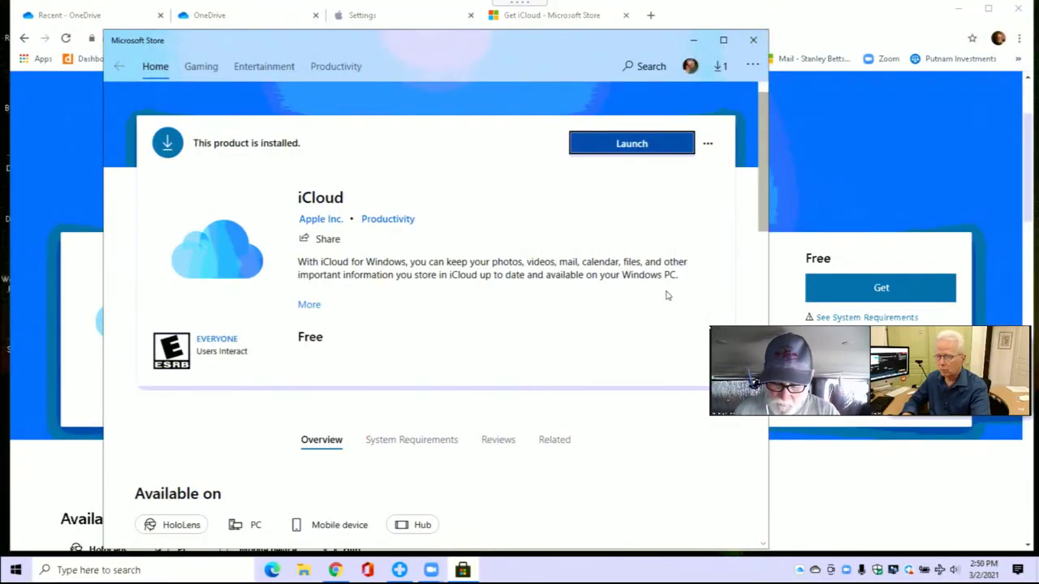
- Bring Chrome's Get iCloud Microsoft Store page to the front and open its three-dot menu
click(810, 185)
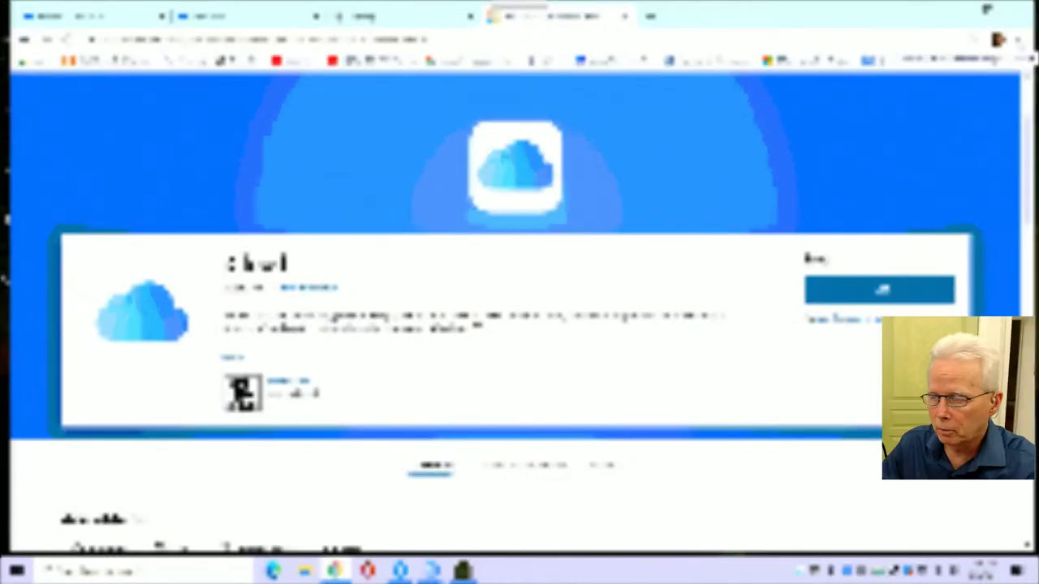
click(1020, 42)
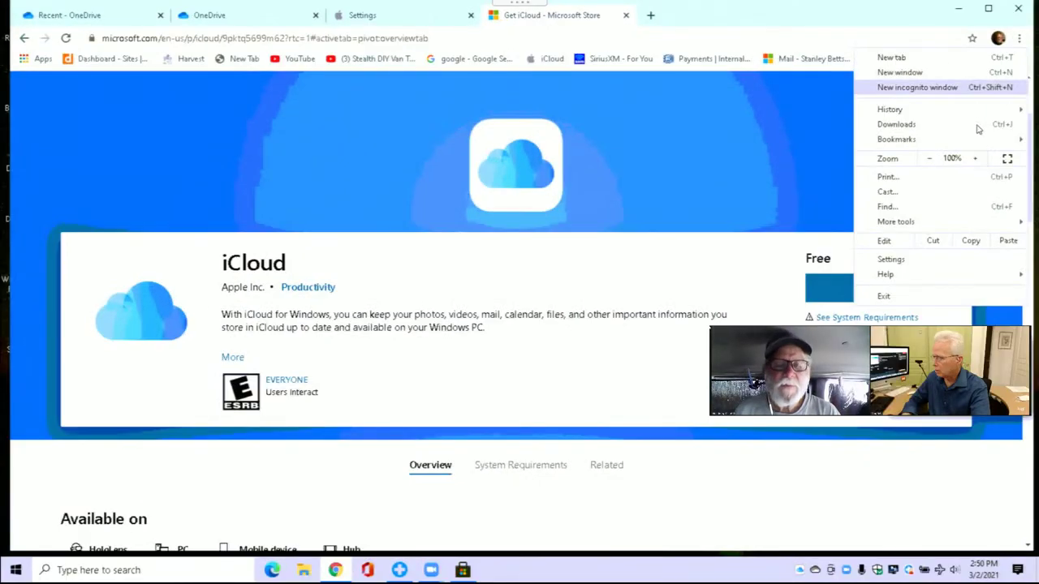
- Choose Settings from Chrome's menu so the Settings page opens in a new tab
click(891, 260)
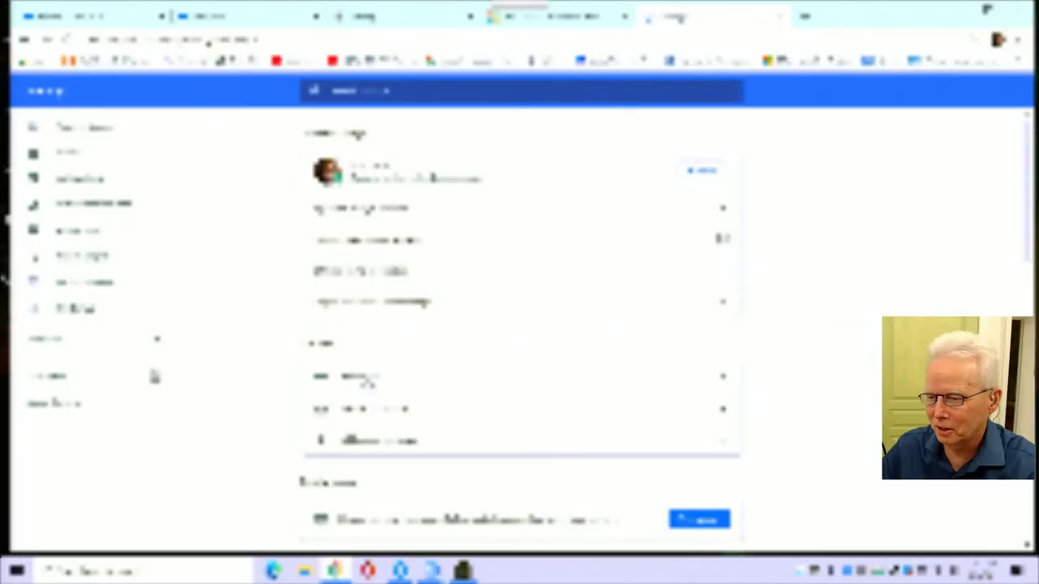
click(366, 384)
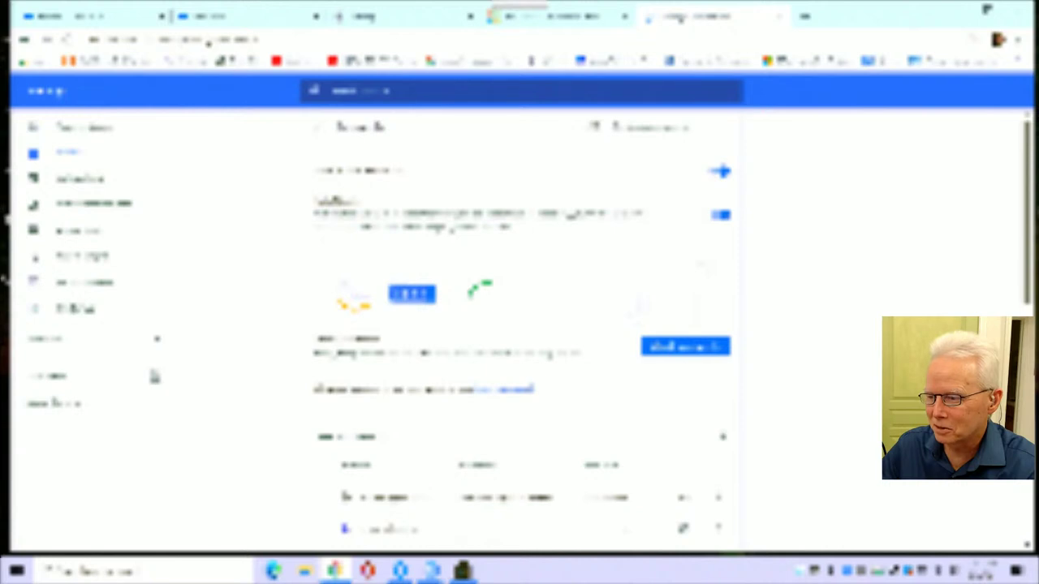
scroll(519, 324, down, 3)
scroll(520, 324, down, 3)
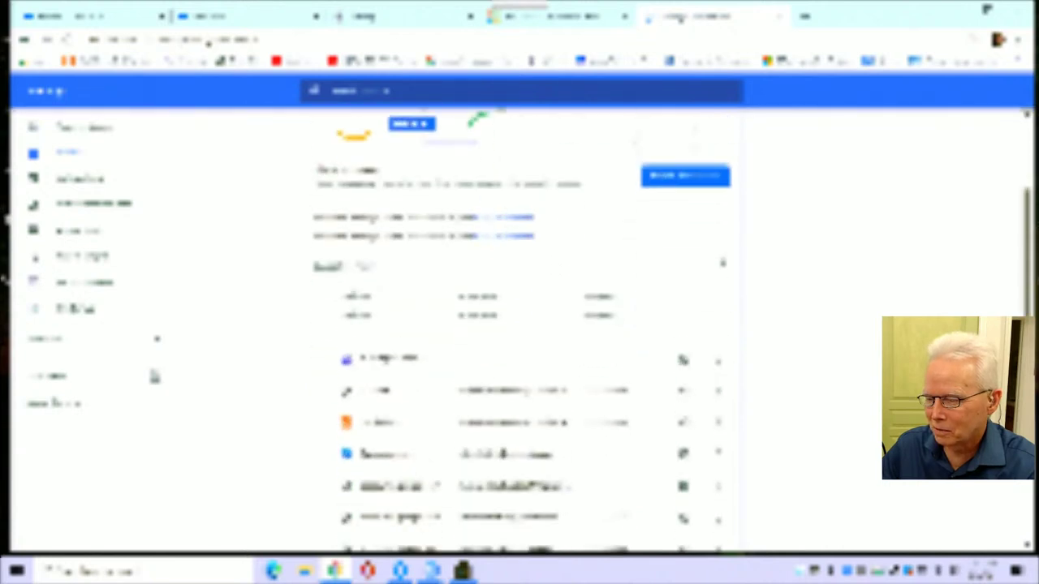
scroll(519, 325, down, 8)
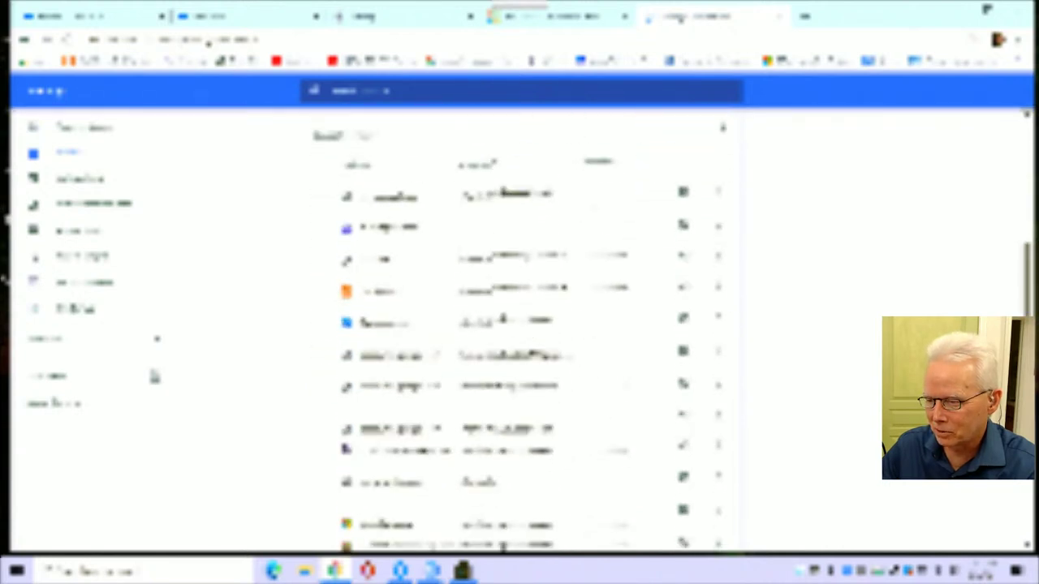
scroll(519, 324, down, 3)
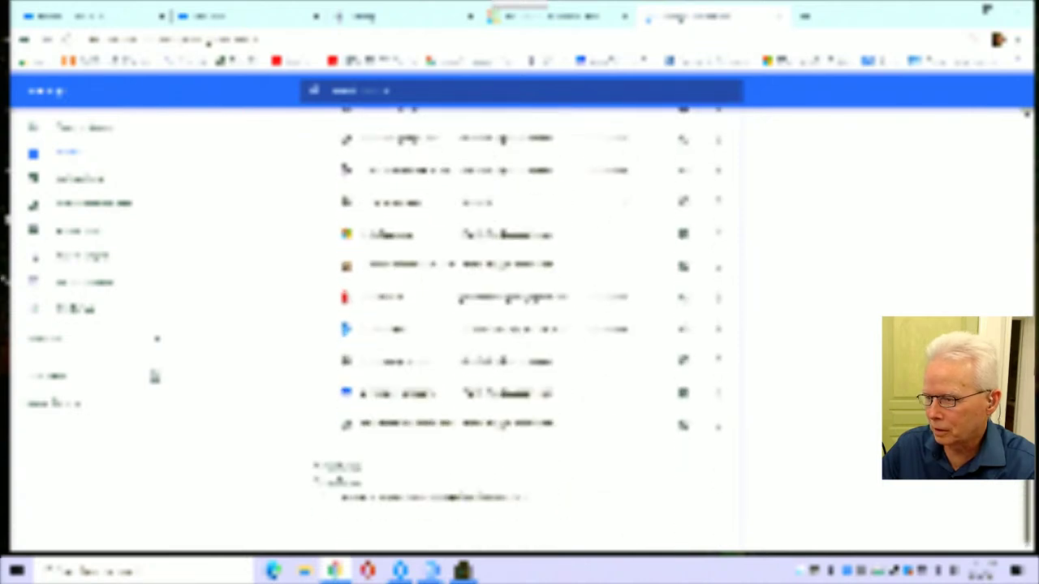
scroll(520, 325, up, 10)
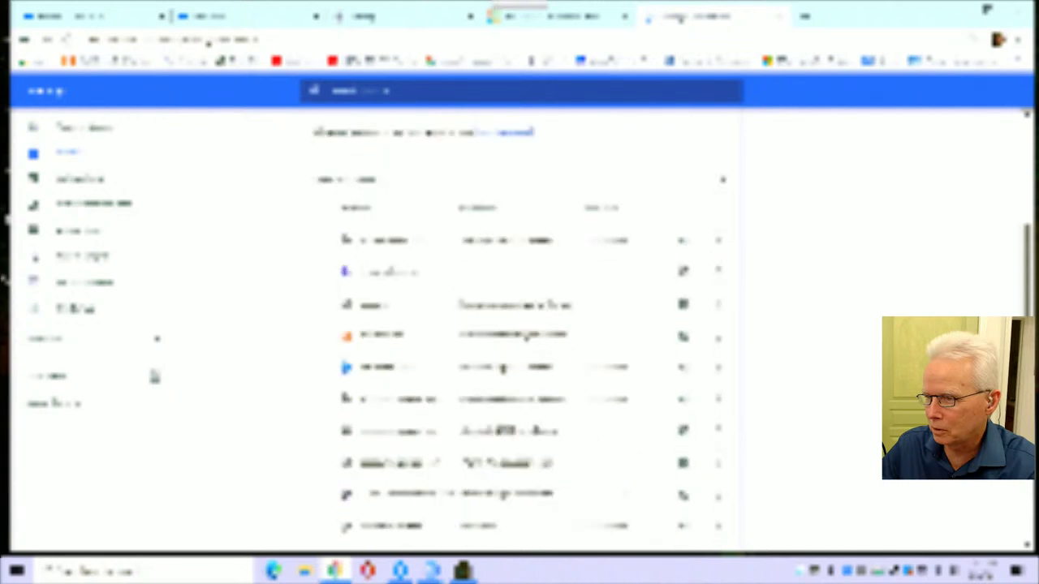
scroll(519, 324, up, 2)
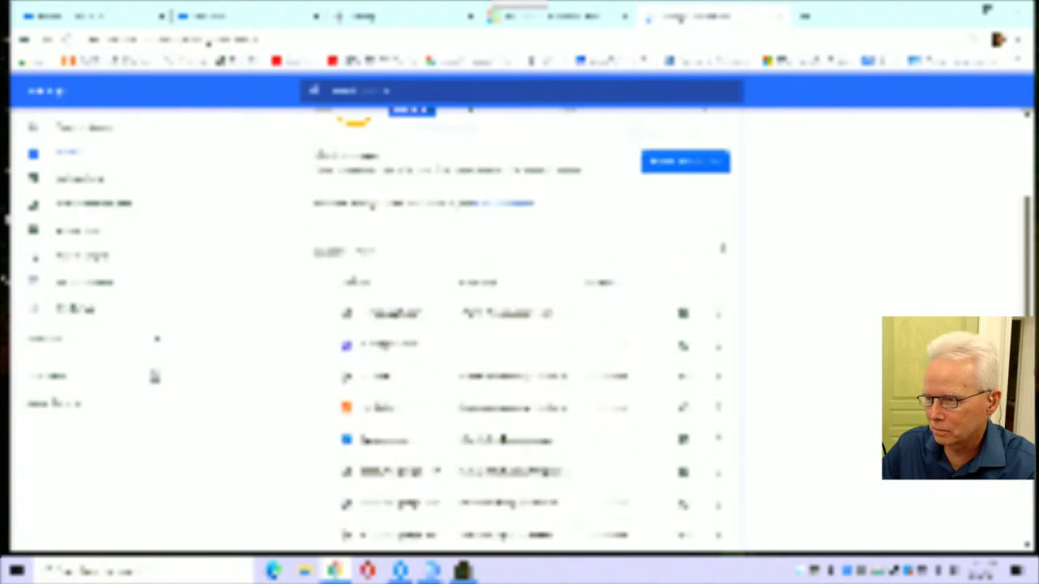
scroll(520, 324, up, 1)
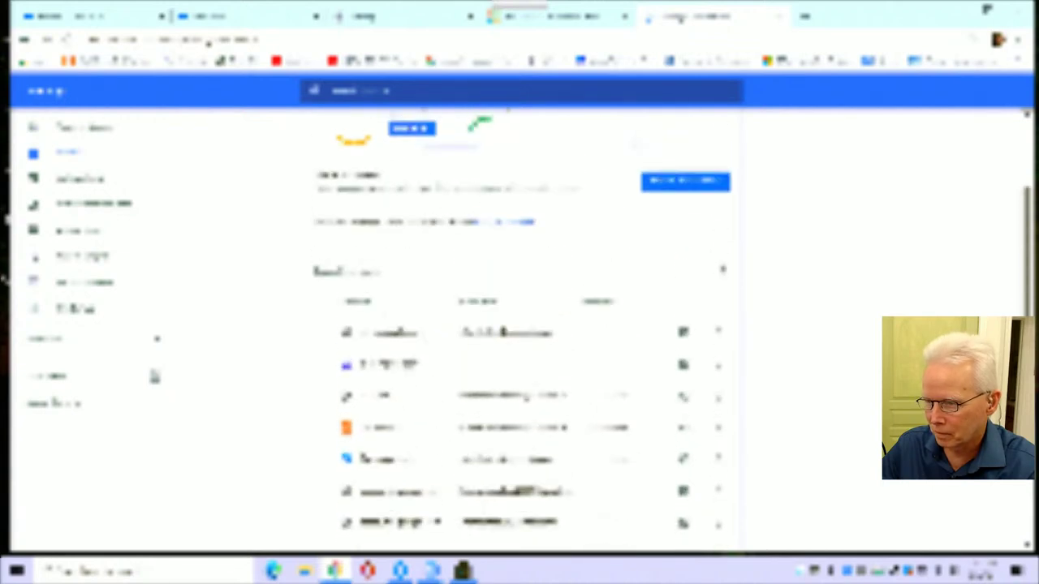
scroll(519, 325, up, 3)
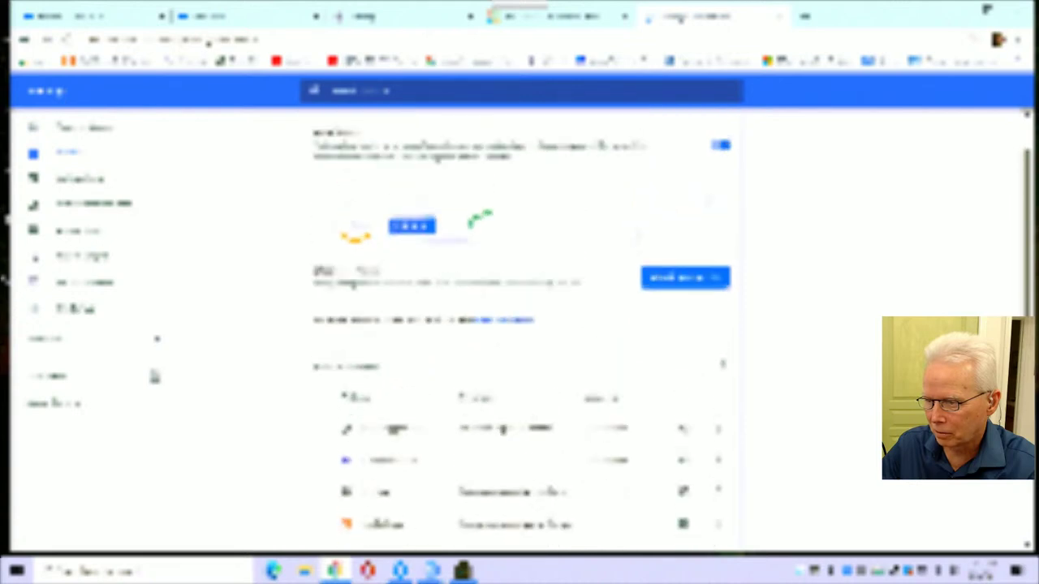
scroll(820, 268, up, 3)
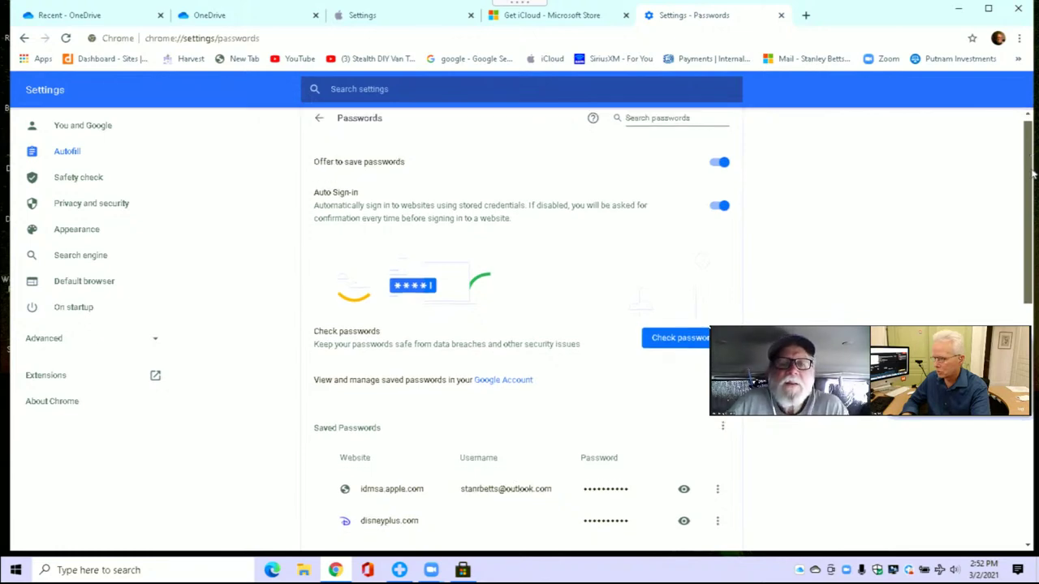
drag(1030, 158, 456, 281)
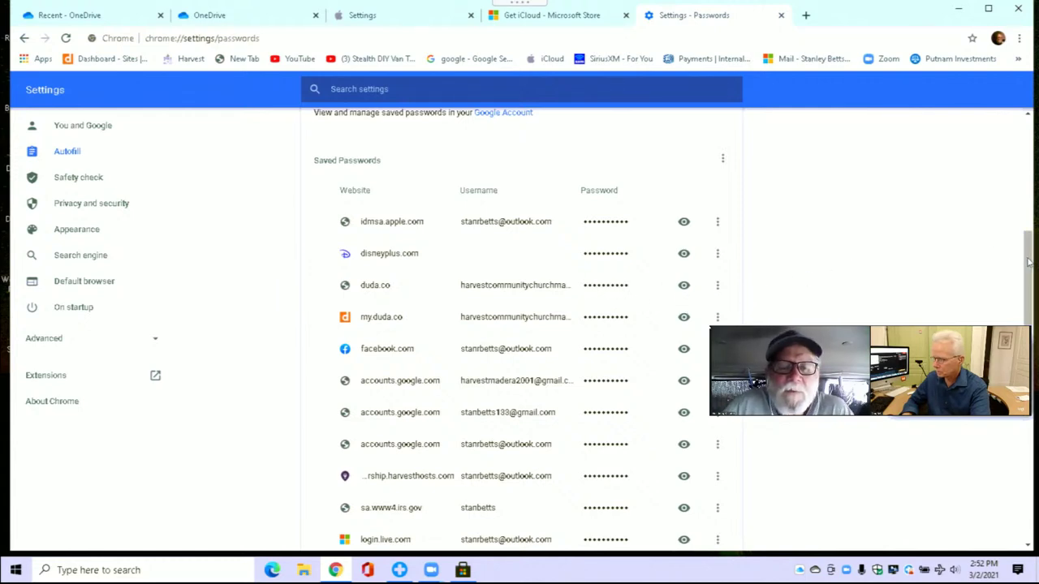
drag(1028, 260, 1035, 276)
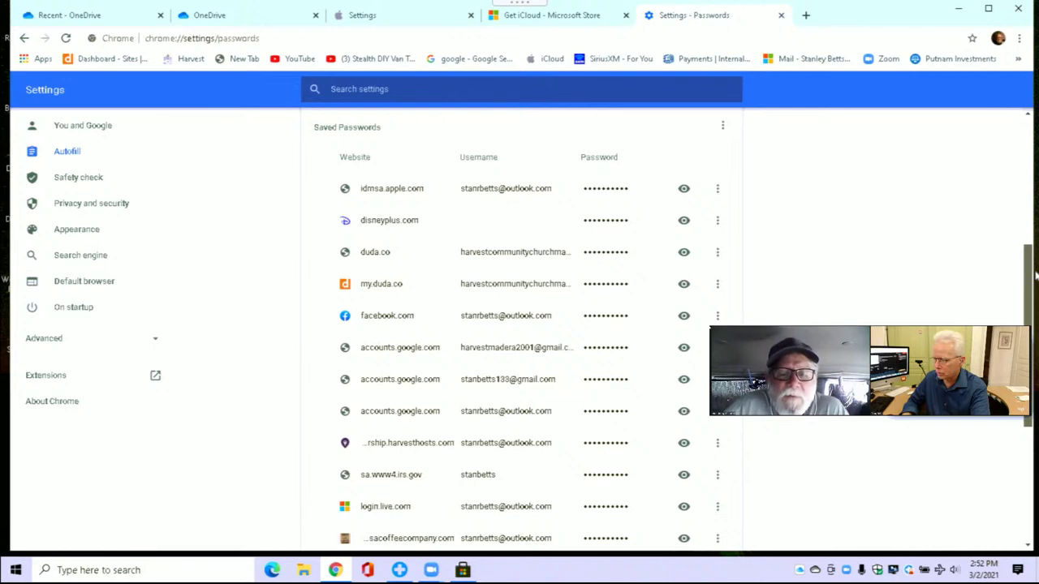
drag(1035, 275, 1028, 162)
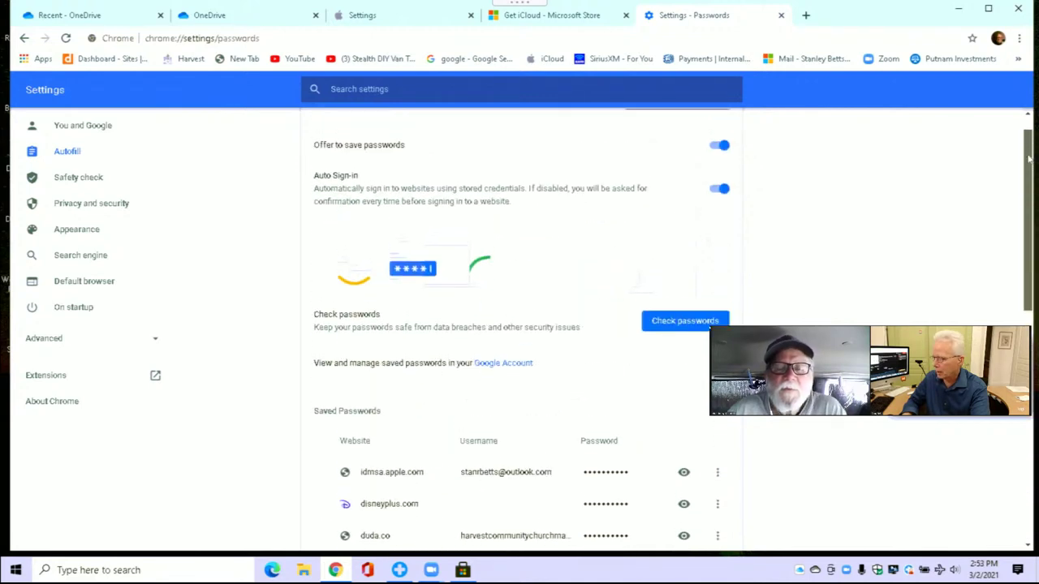
drag(1032, 164, 1033, 118)
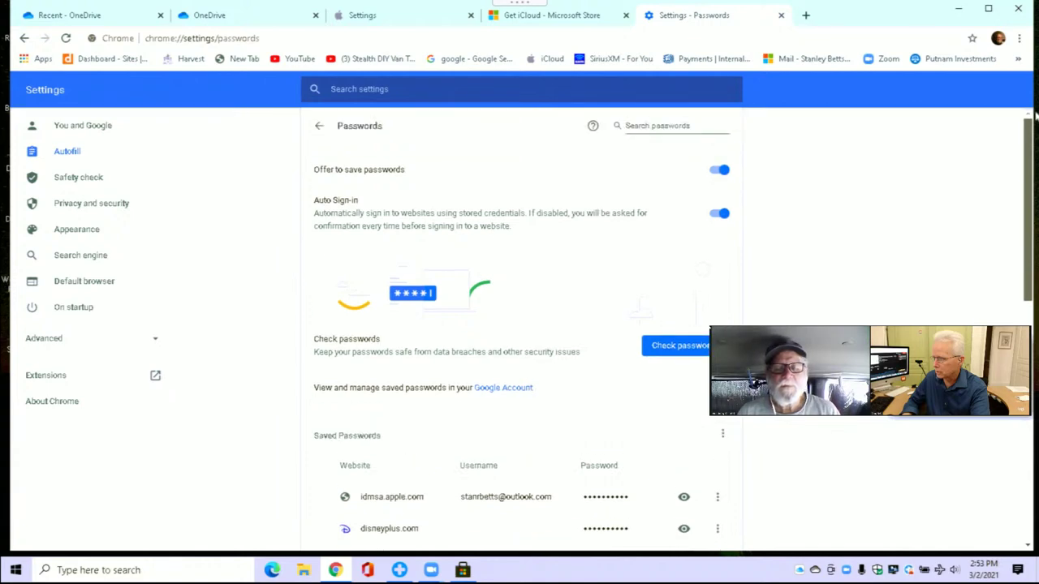
- Filter saved passwords by 'apple', reveal the idmsa.apple.com password, then return to the Get iCloud tab
click(639, 130)
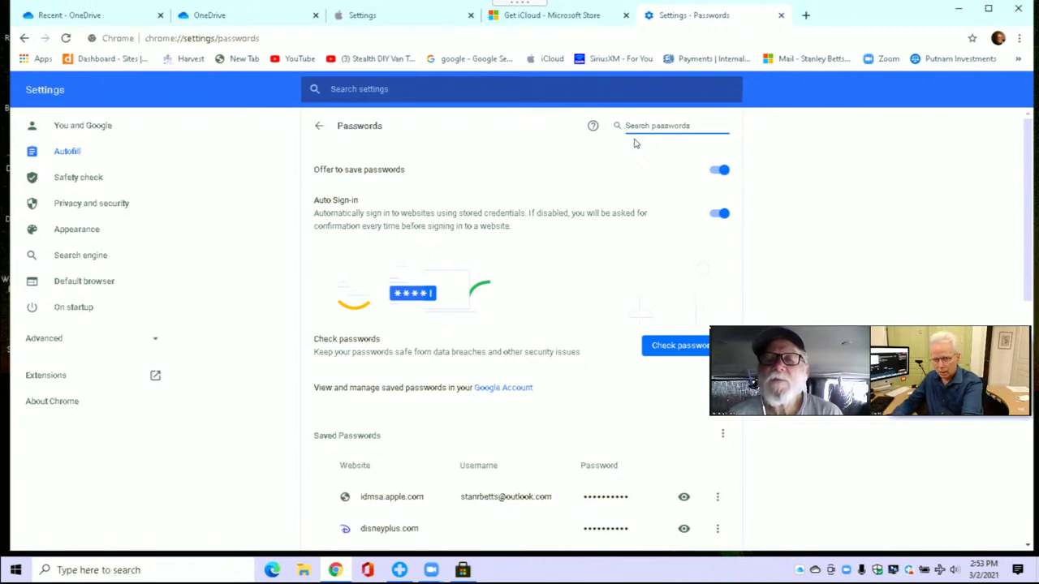
text(apple)
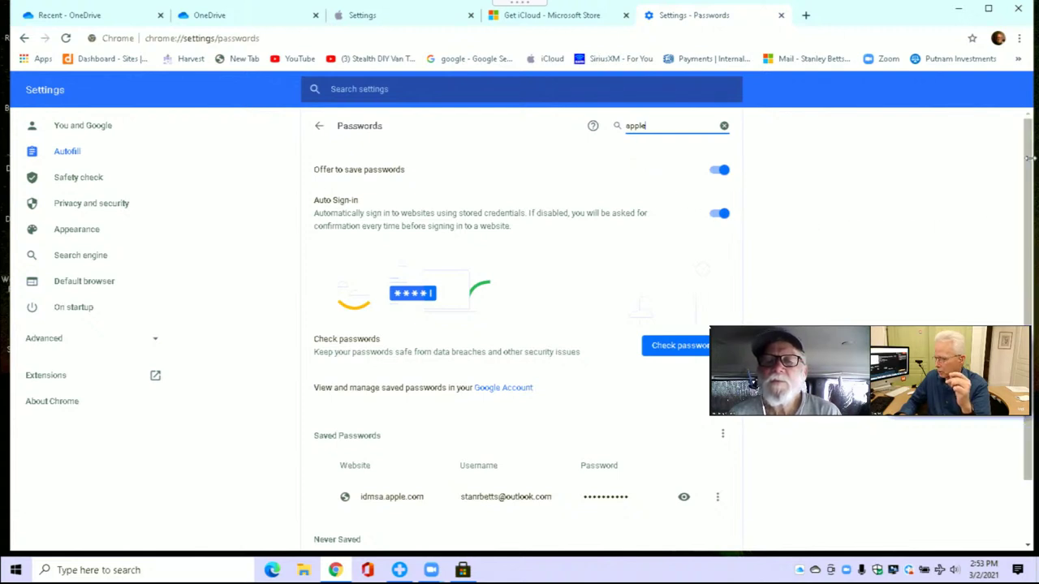
scroll(1031, 159, down, 1)
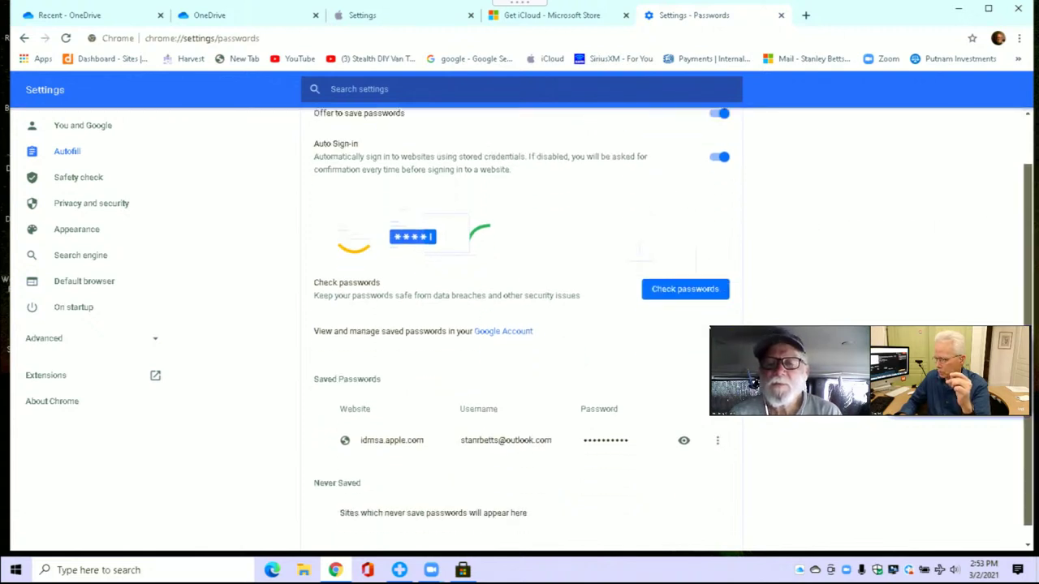
scroll(1030, 162, down, 1)
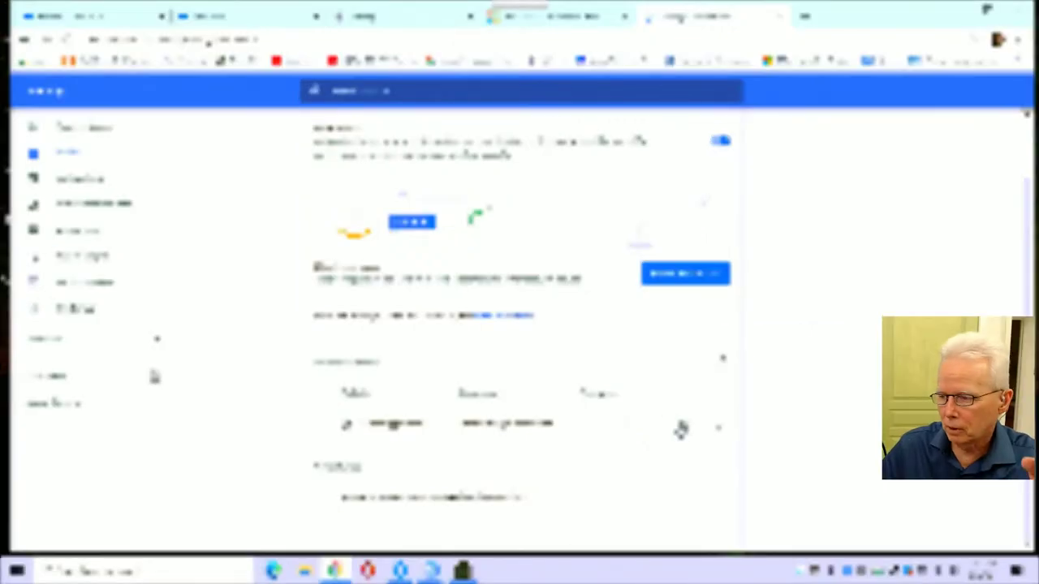
click(682, 426)
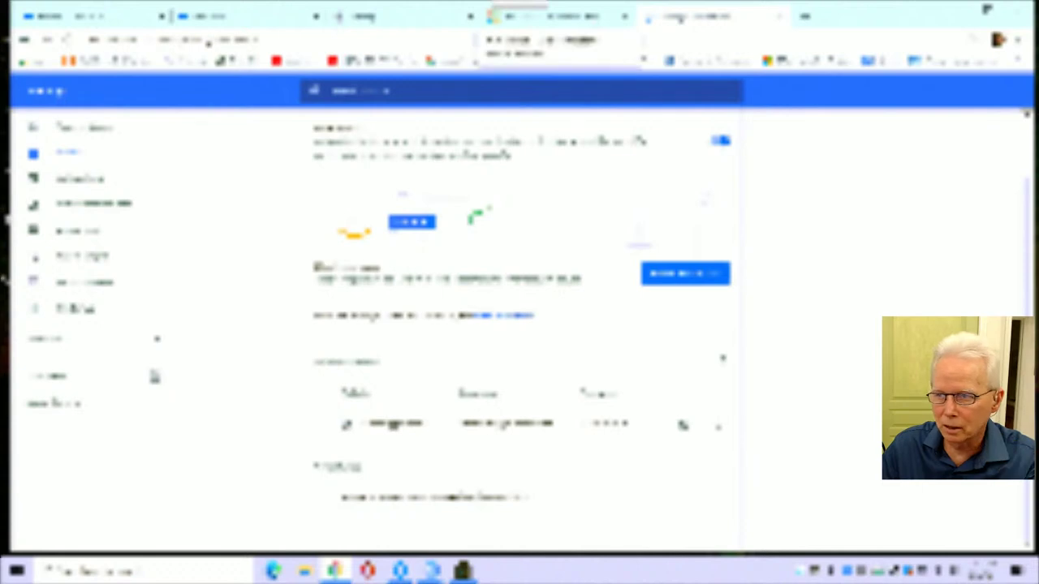
click(536, 16)
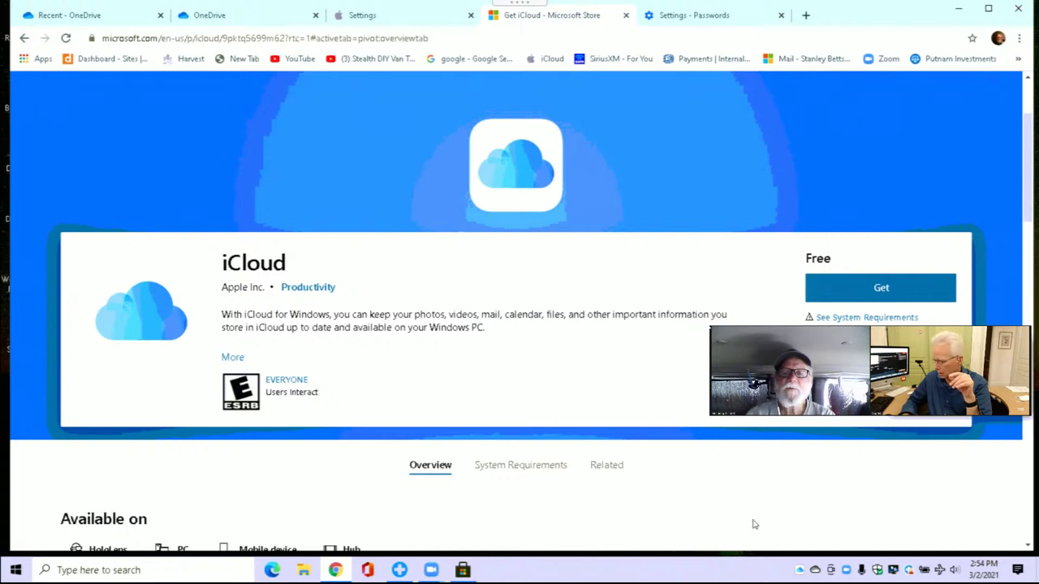
- Sign in to iCloud for Windows with the Apple ID e-mail address and the account password
click(800, 572)
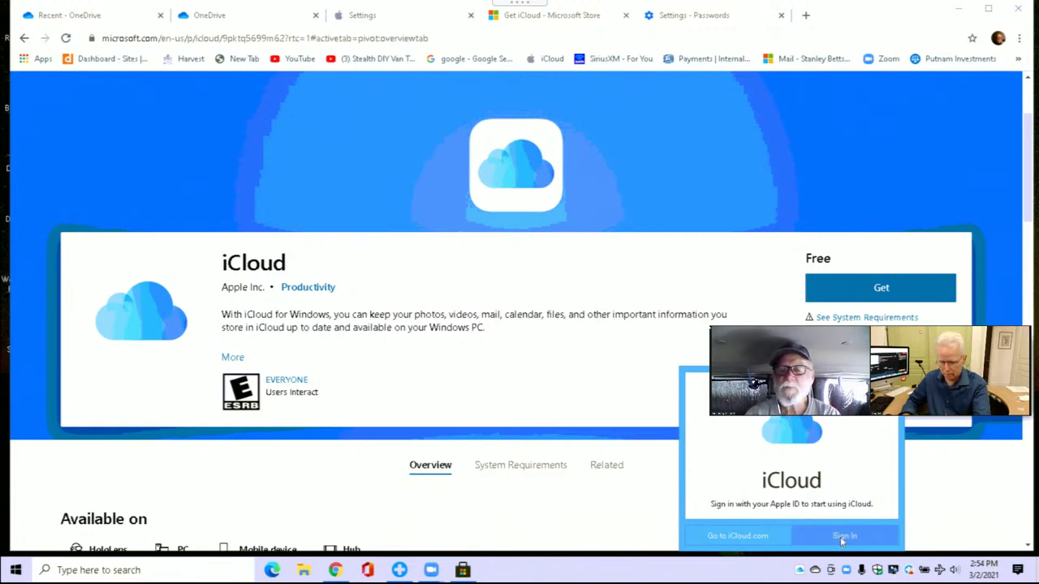
click(840, 538)
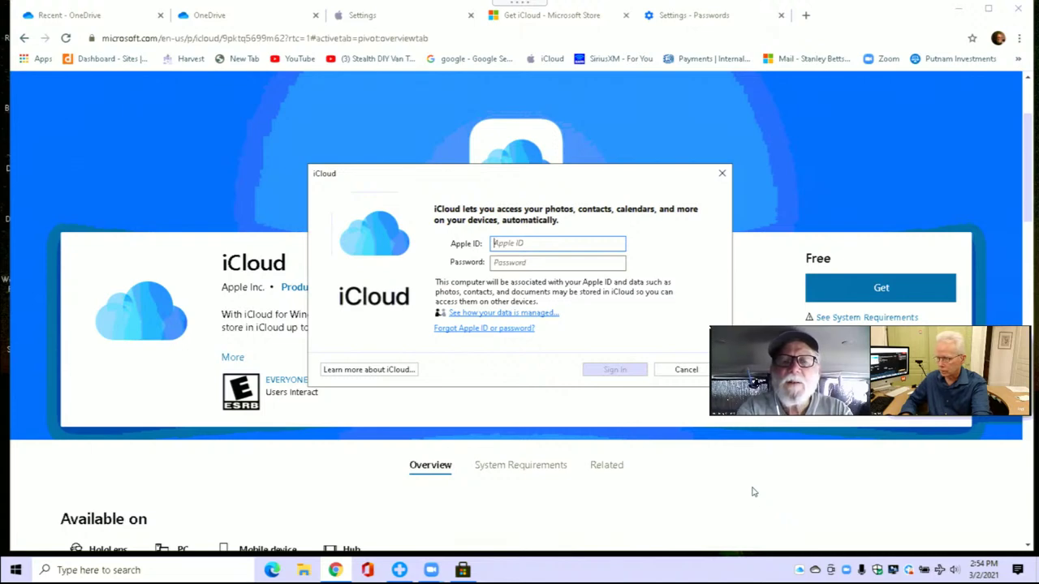
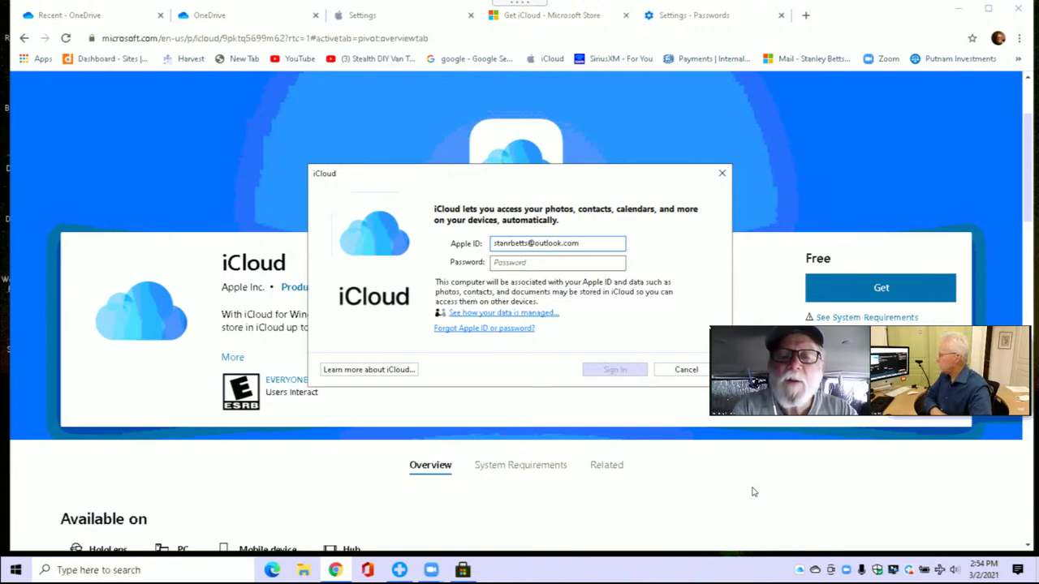
key(Tab)
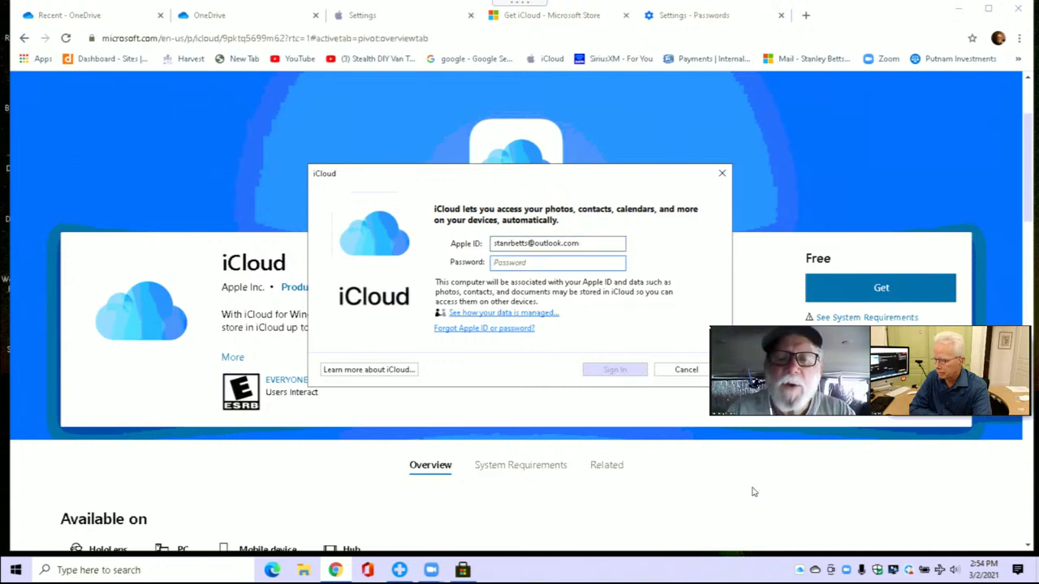
text(•••)
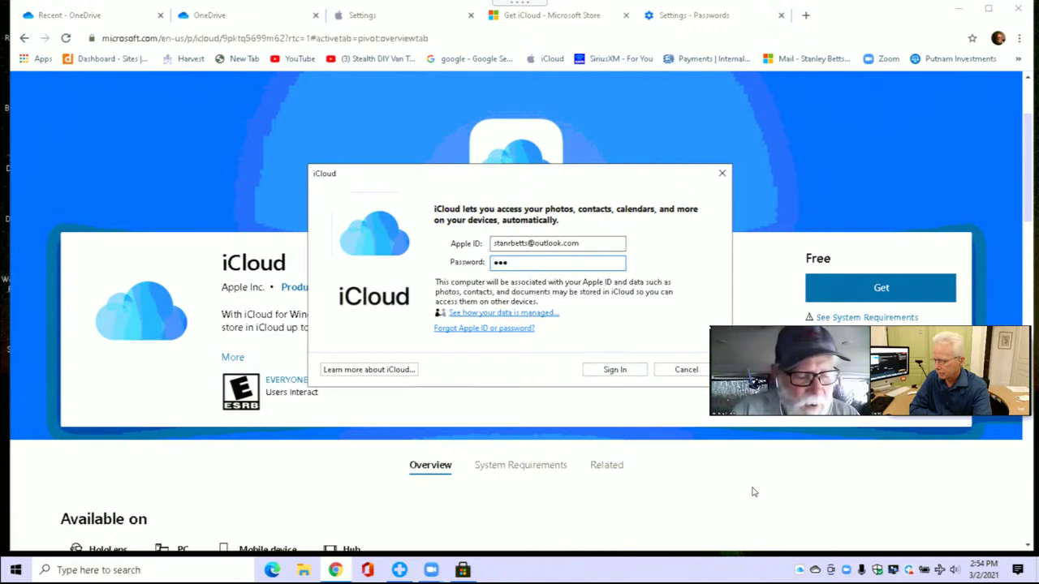
text(•)
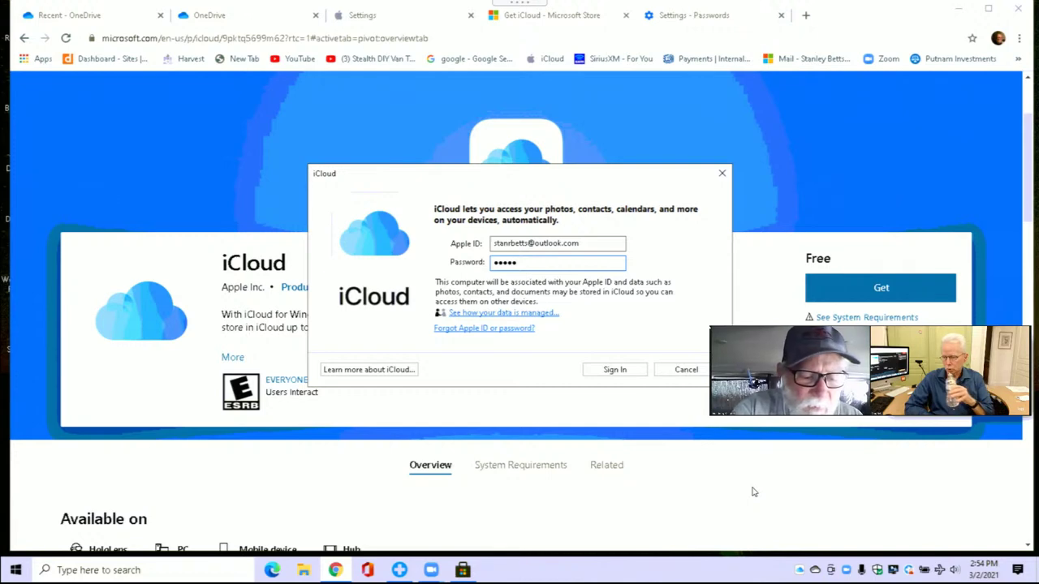
text(••••••)
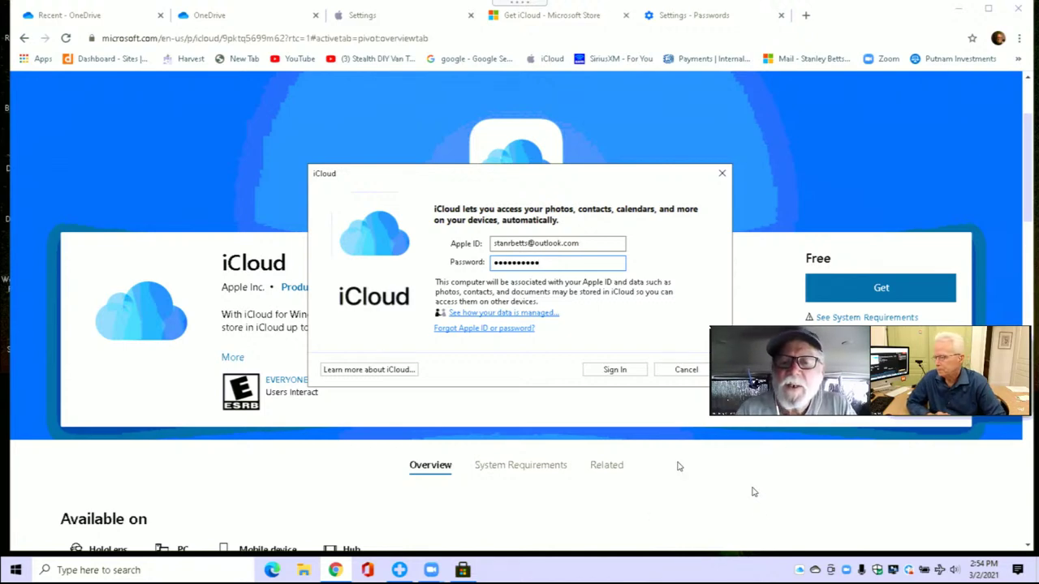
click(614, 370)
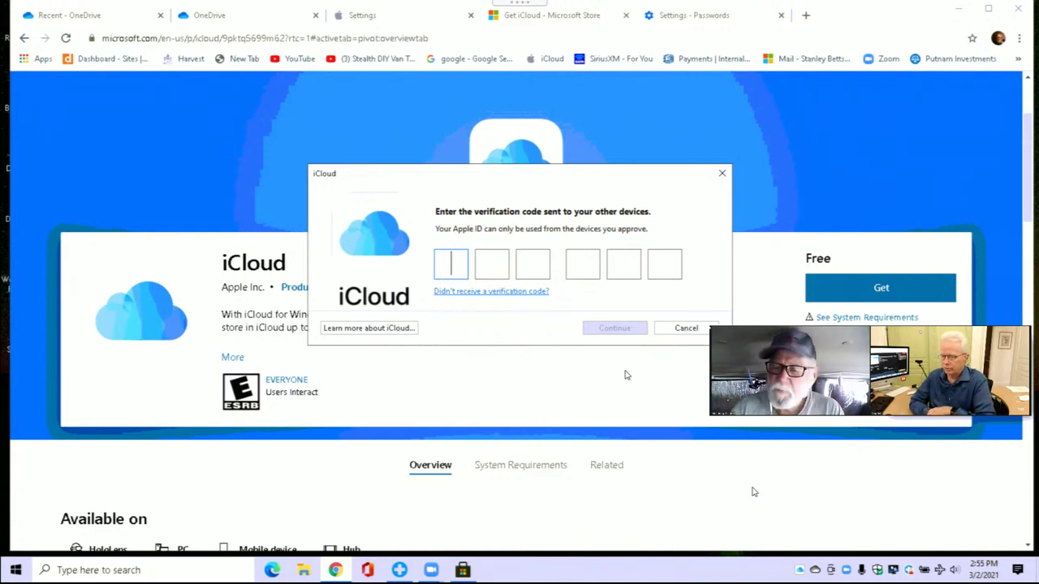
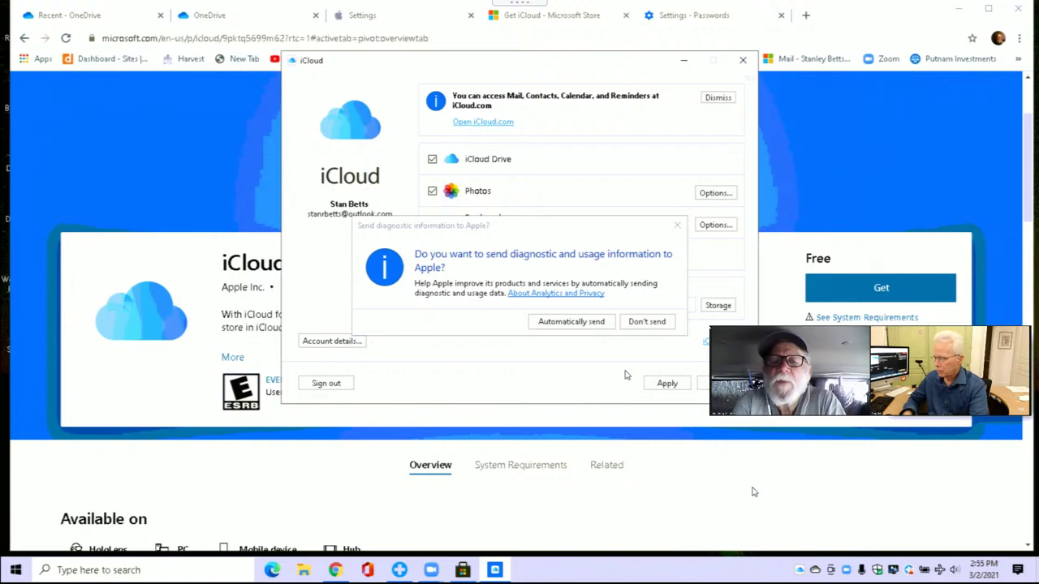
- Choose Don't send for diagnostic data, then check the storage bar showing 1.78 TB of 2.00 TB free
click(655, 323)
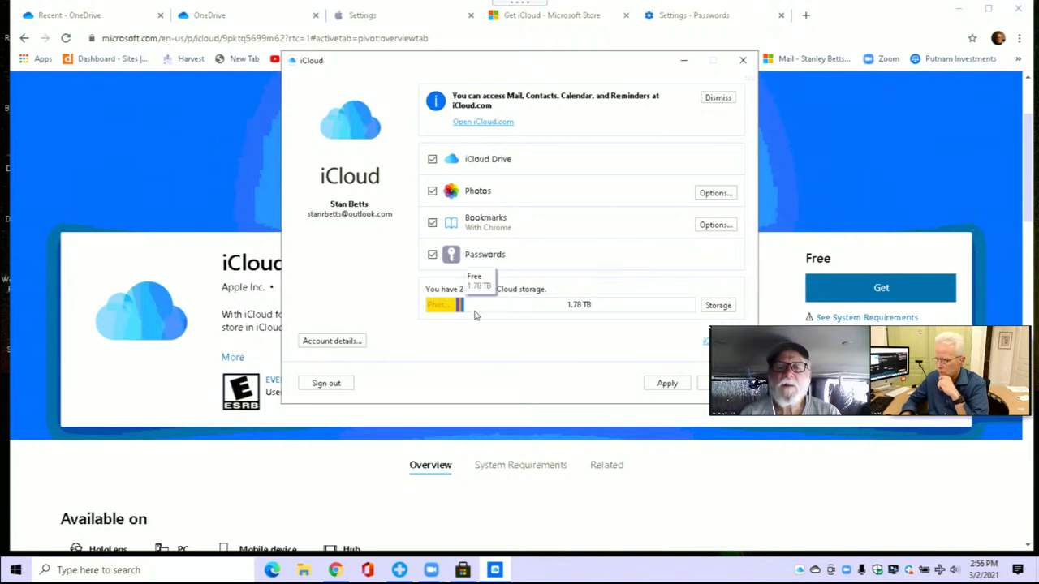
mouse_move(440, 312)
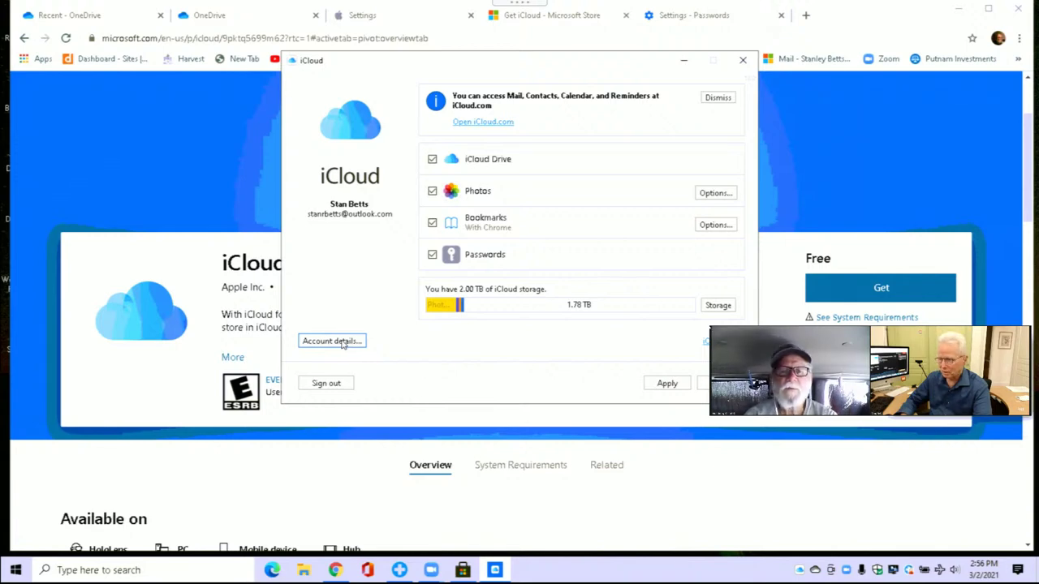
click(332, 342)
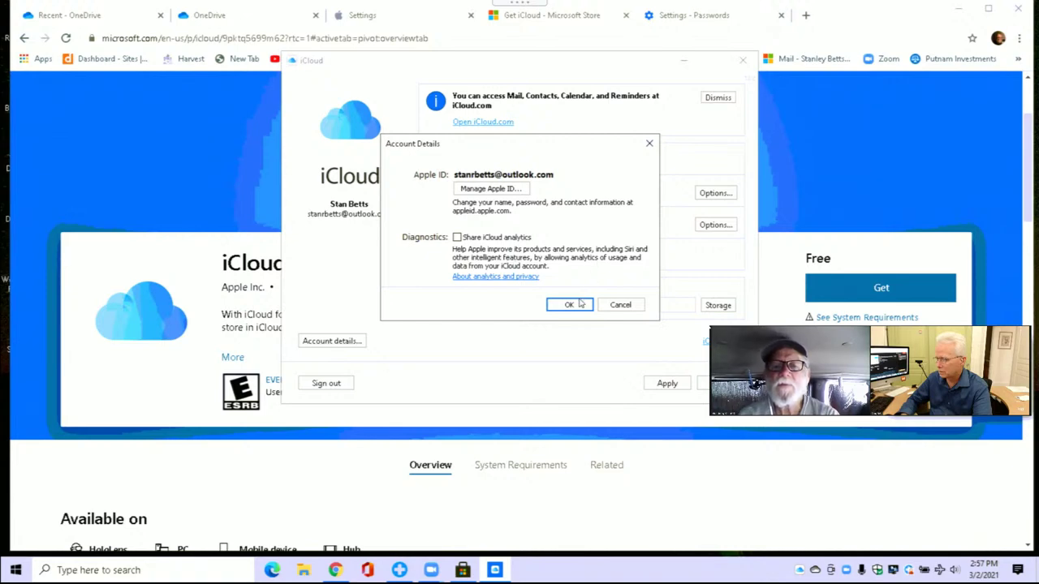
click(571, 306)
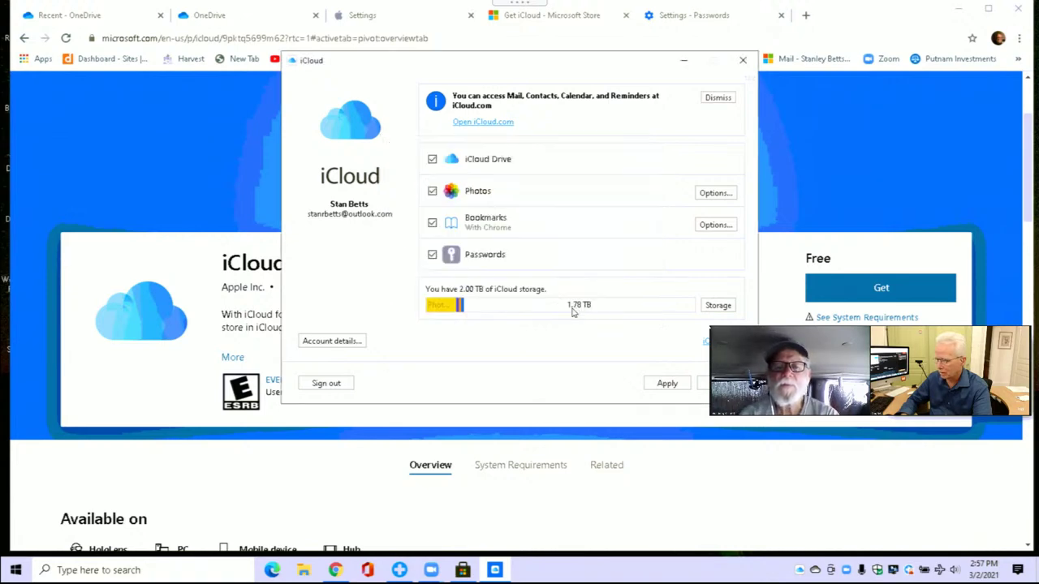
- Apply the selected iCloud sync services in the iCloud for Windows window
click(667, 383)
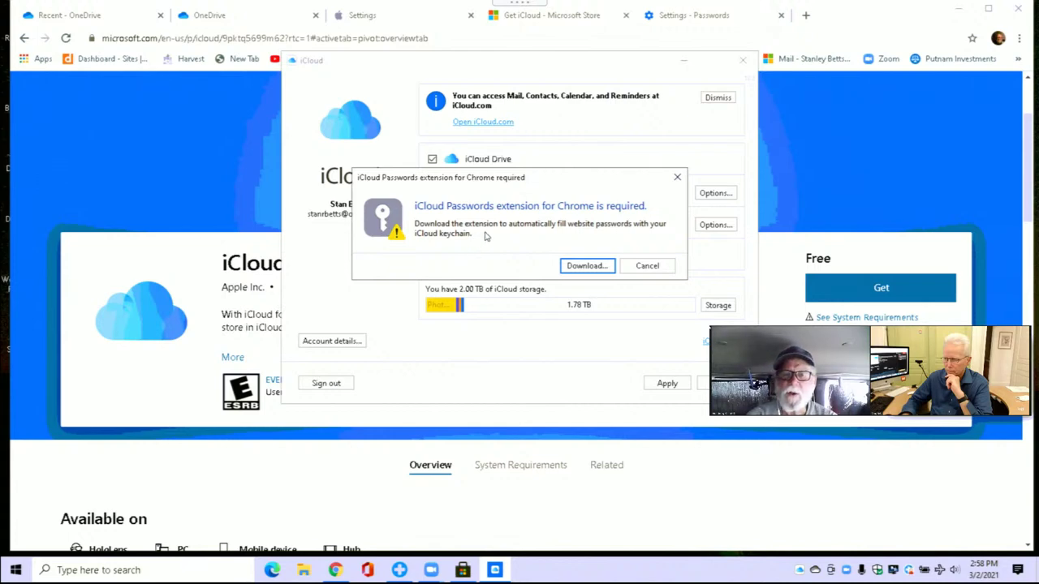
- Drag the iCloud Passwords extension notice down and to the left to uncover the services list
drag(551, 178, 374, 280)
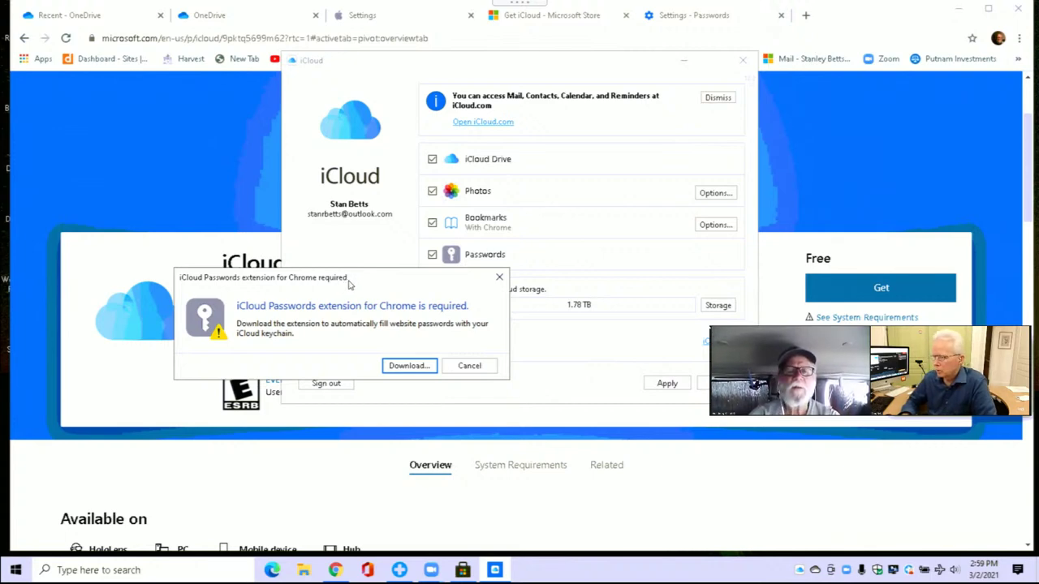
drag(344, 281, 276, 258)
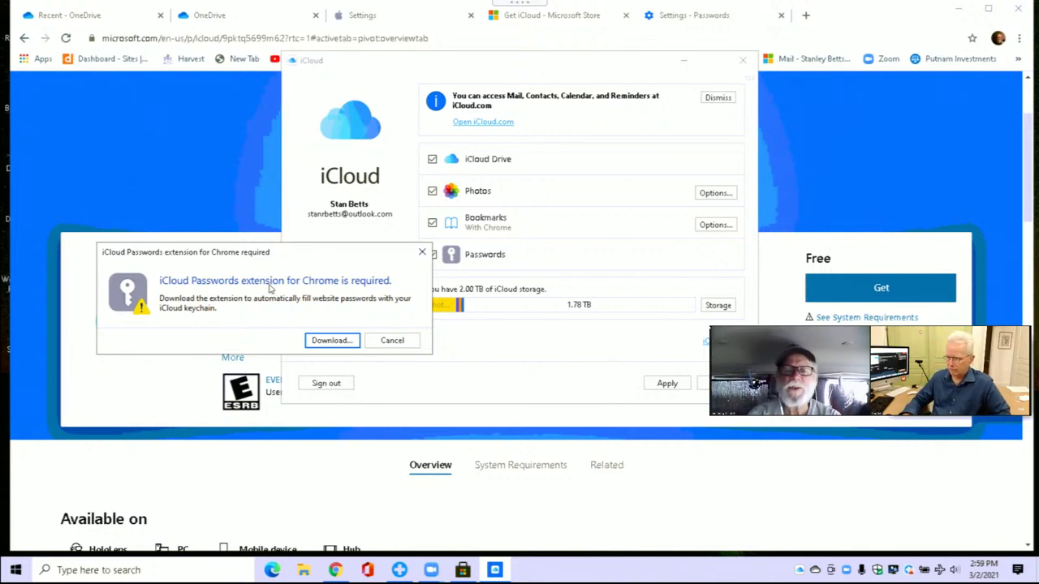
drag(270, 254, 248, 250)
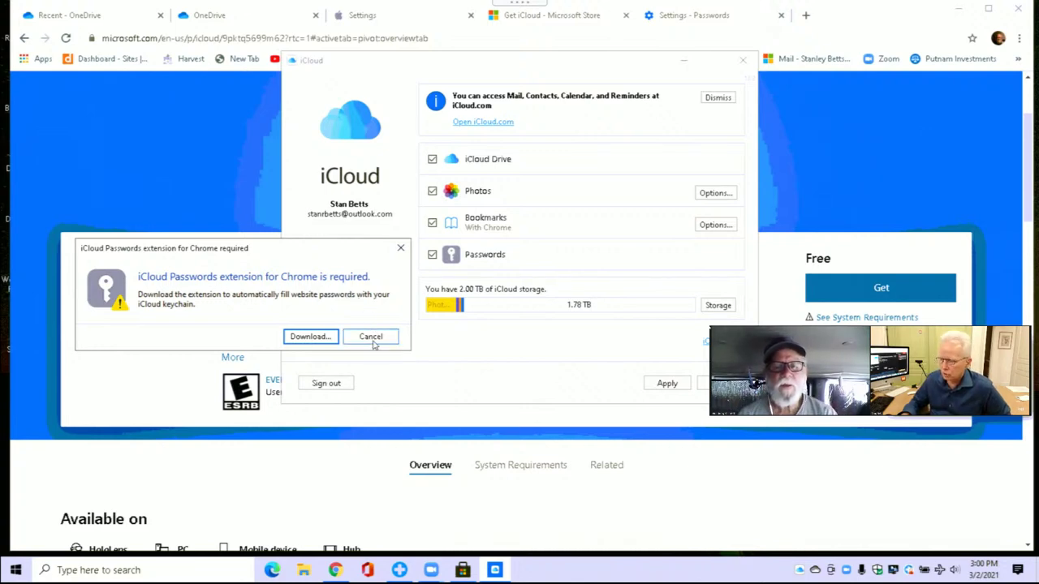
- Cancel the Passwords extension notice, leaving Passwords unchecked, and apply the settings
click(373, 341)
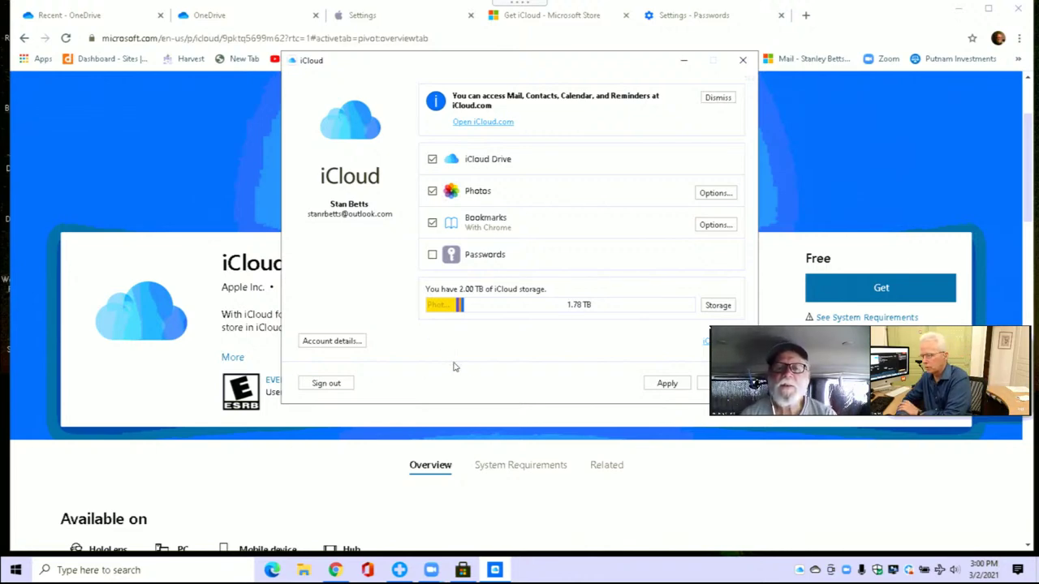
click(666, 385)
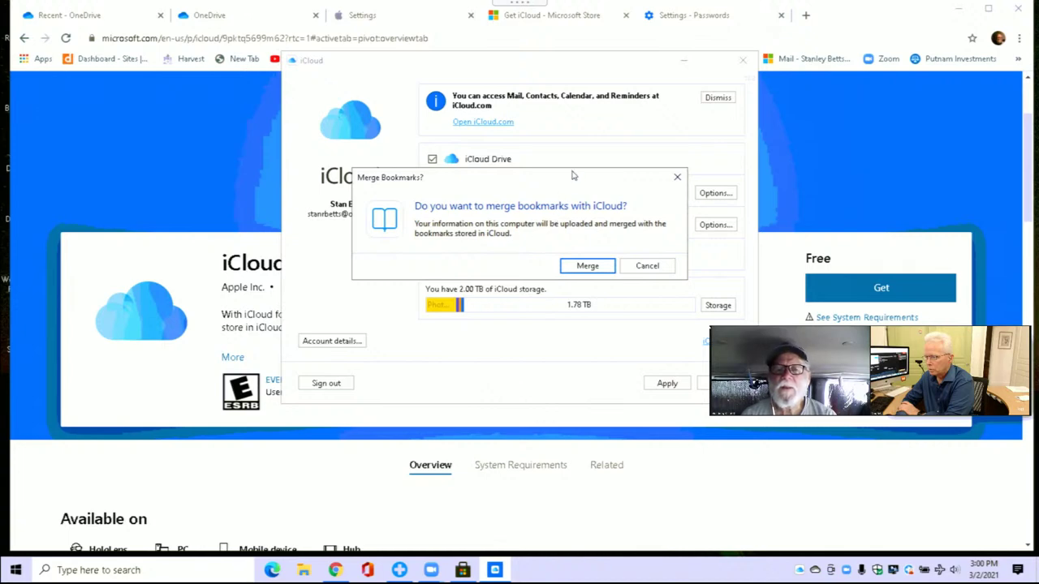
- Drag the Merge Bookmarks? dialog down and to the left, out of the way
drag(572, 175, 466, 312)
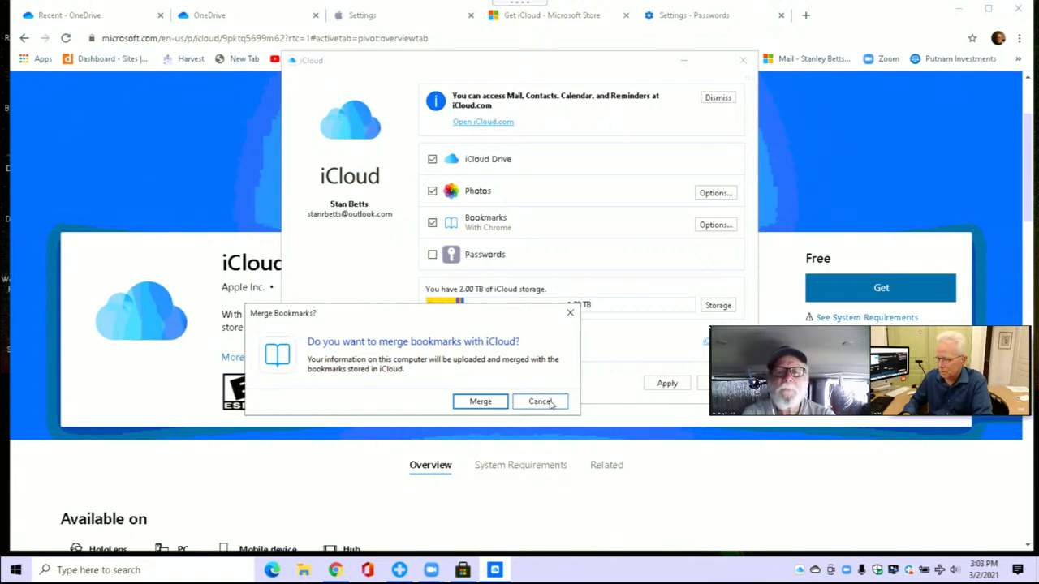
- Cancel the bookmark merge, apply iCloud Drive and Photos syncing, and dismiss the iCloud.com notice
click(550, 403)
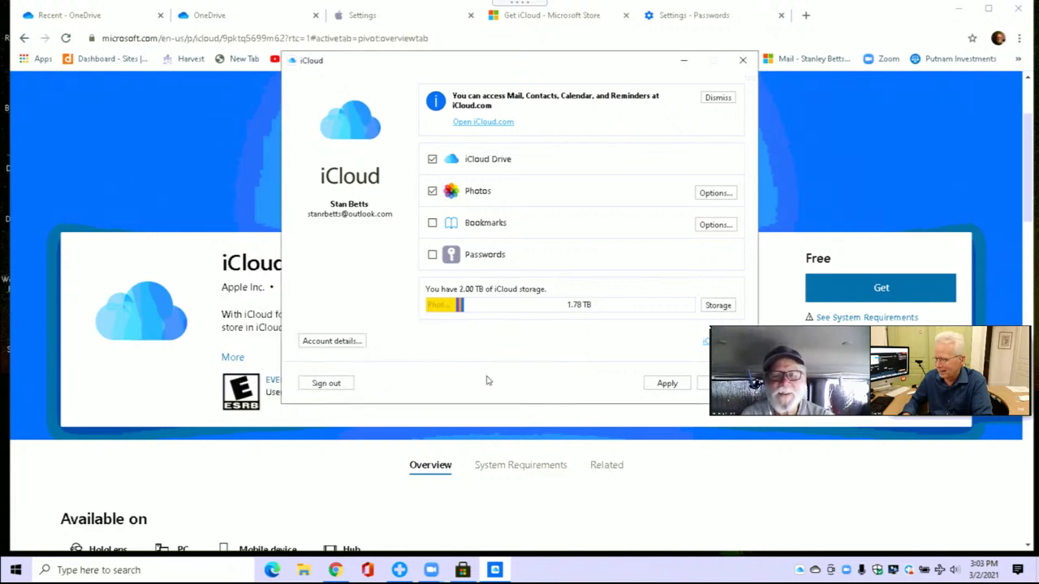
click(667, 384)
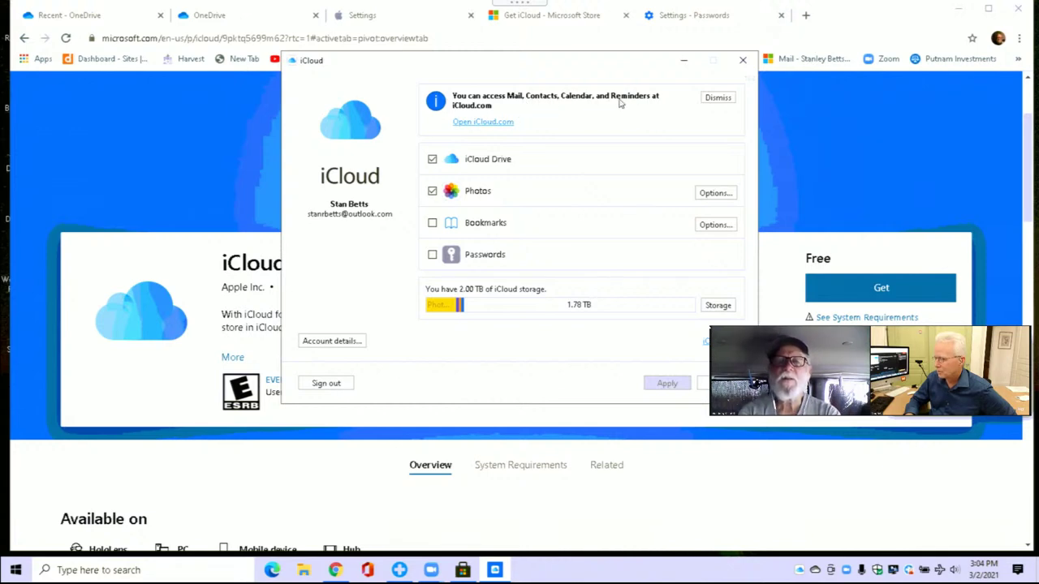
click(718, 98)
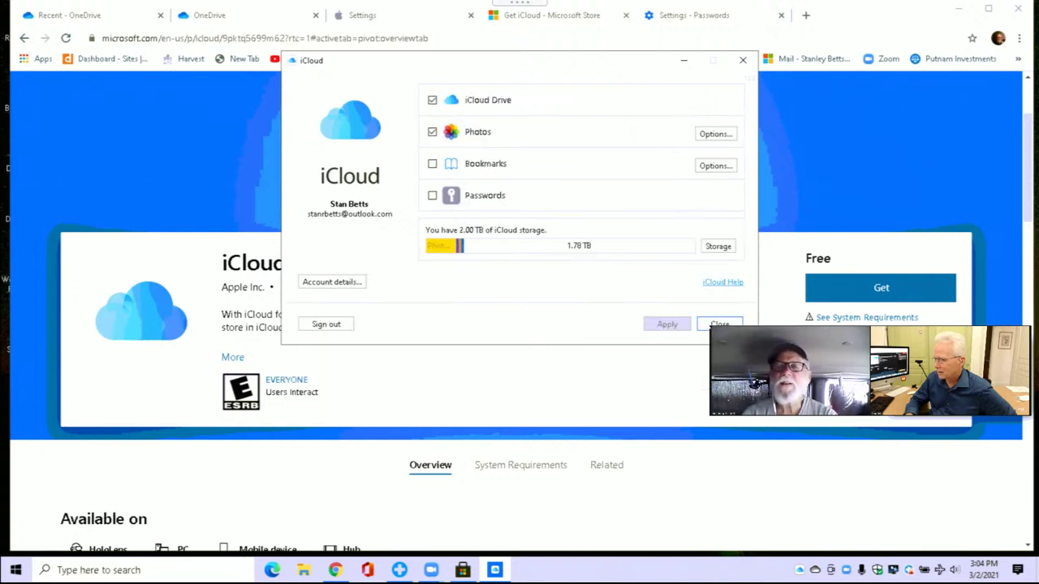
- Close iCloud settings and show tray status: Photos initializing with 840 items, Drive just updated
click(718, 323)
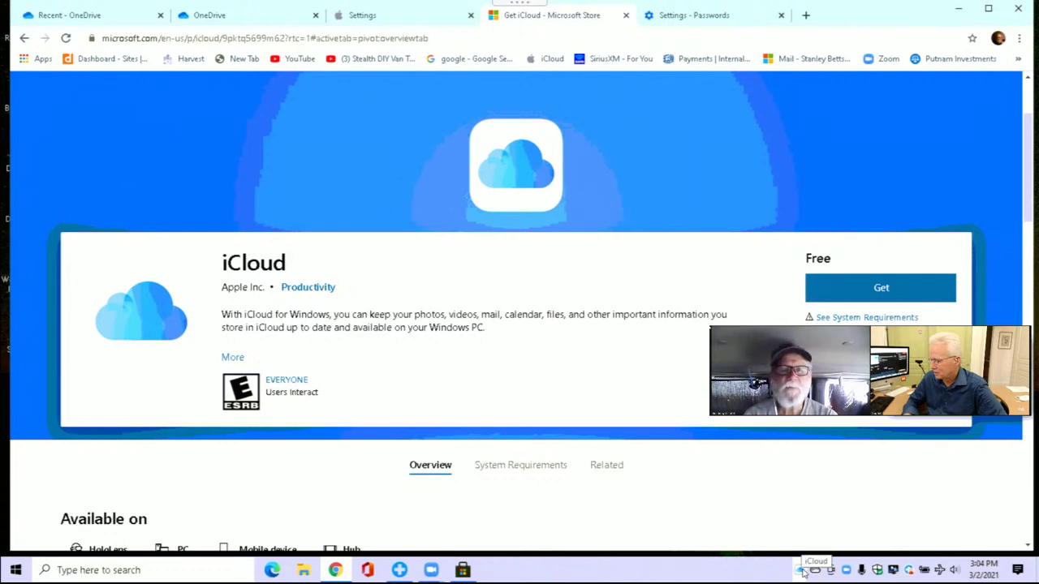
click(801, 571)
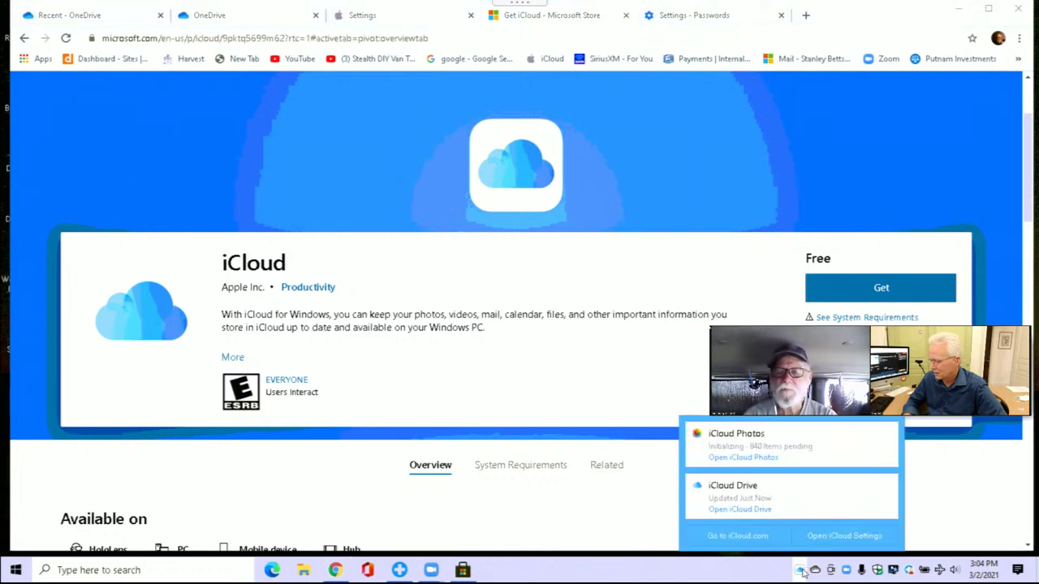
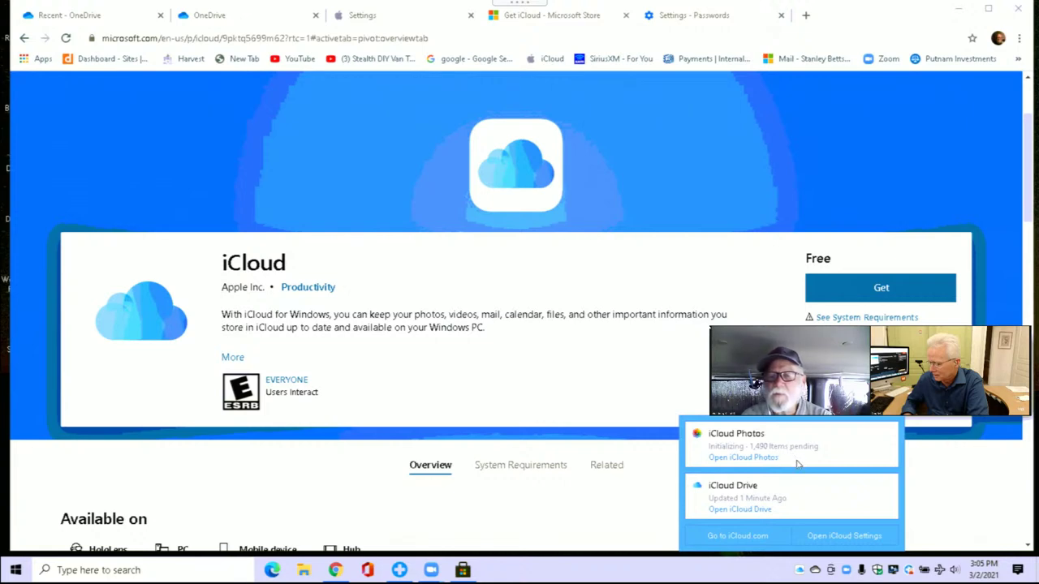
- Check iCloud's sync progress in the system tray status panel
click(845, 571)
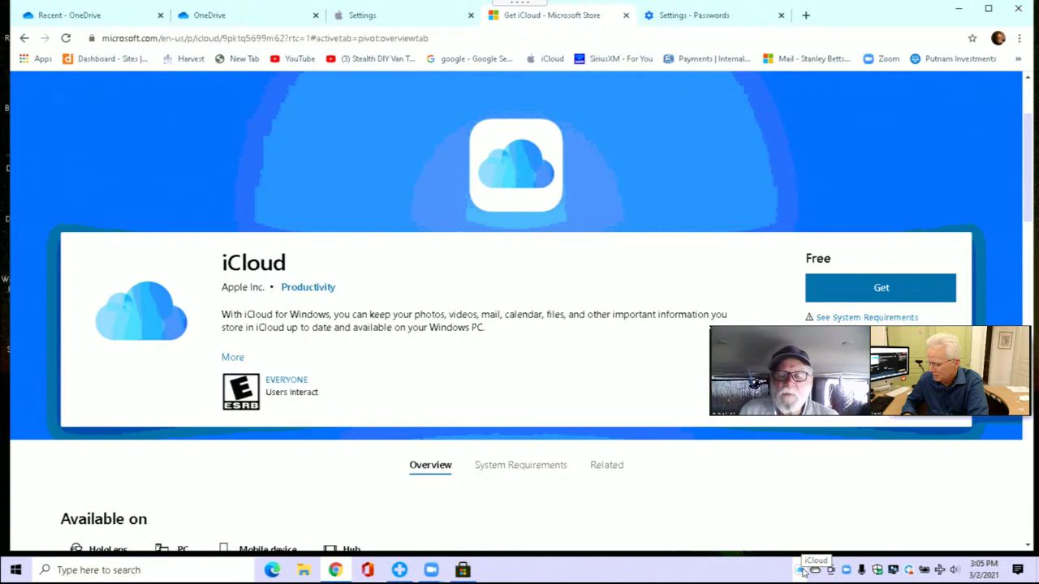
click(801, 570)
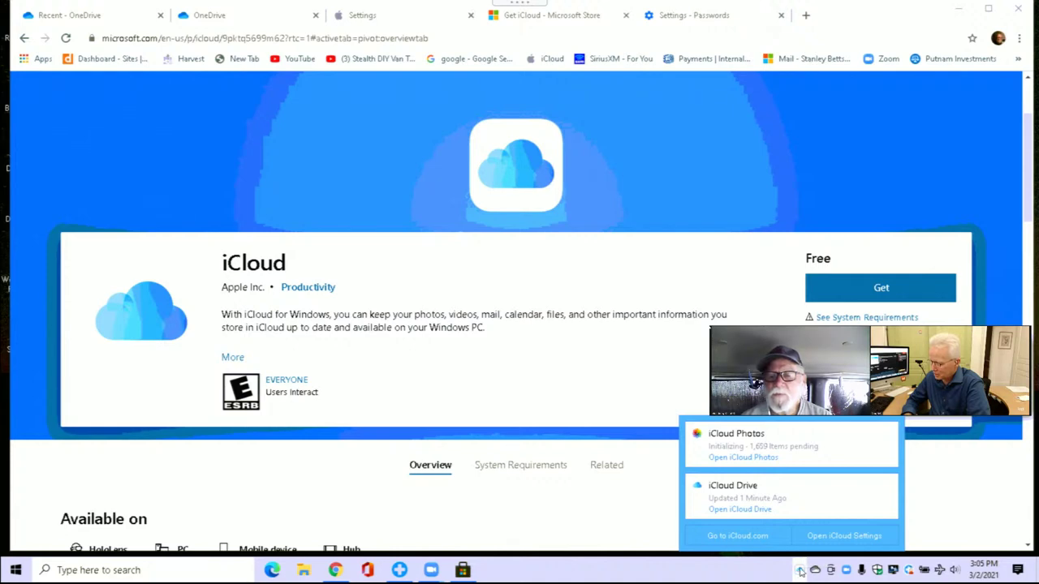
click(974, 524)
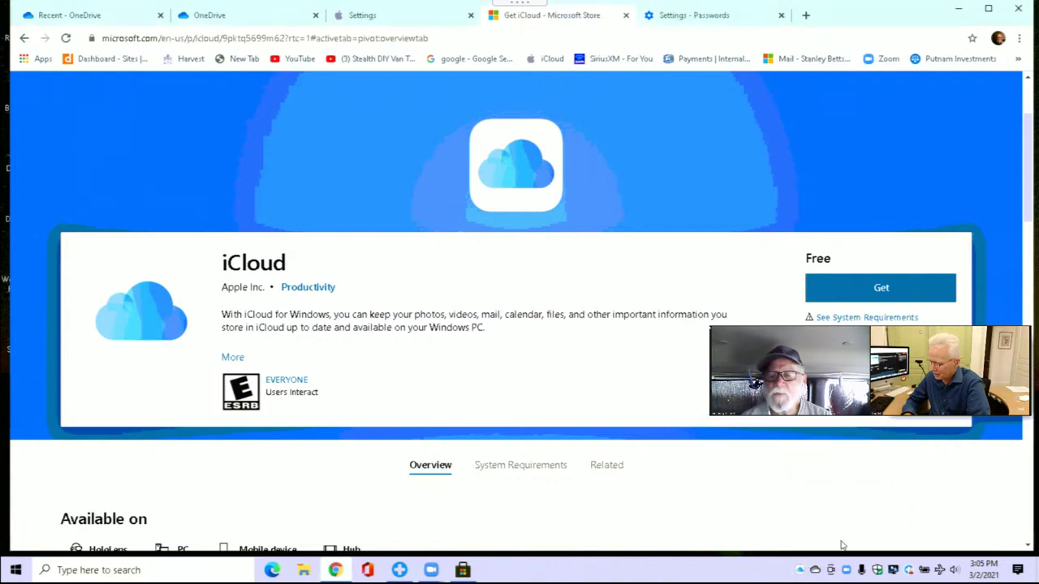
click(799, 573)
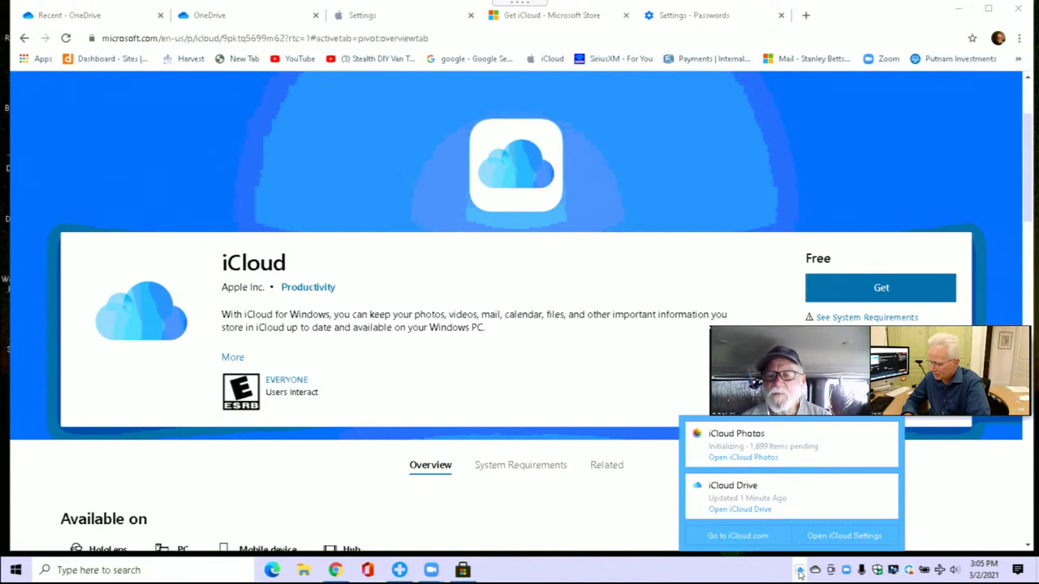
- In iCloud settings, confirm Photos options keep iCloud Photos and Shared Albums on, then close settings
click(831, 537)
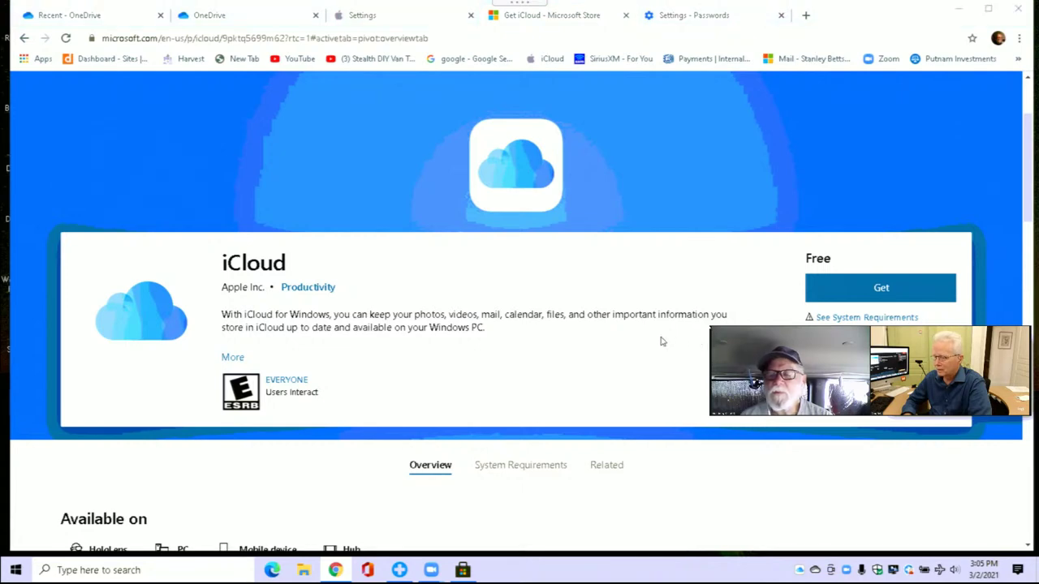
scroll(613, 409, down, 2)
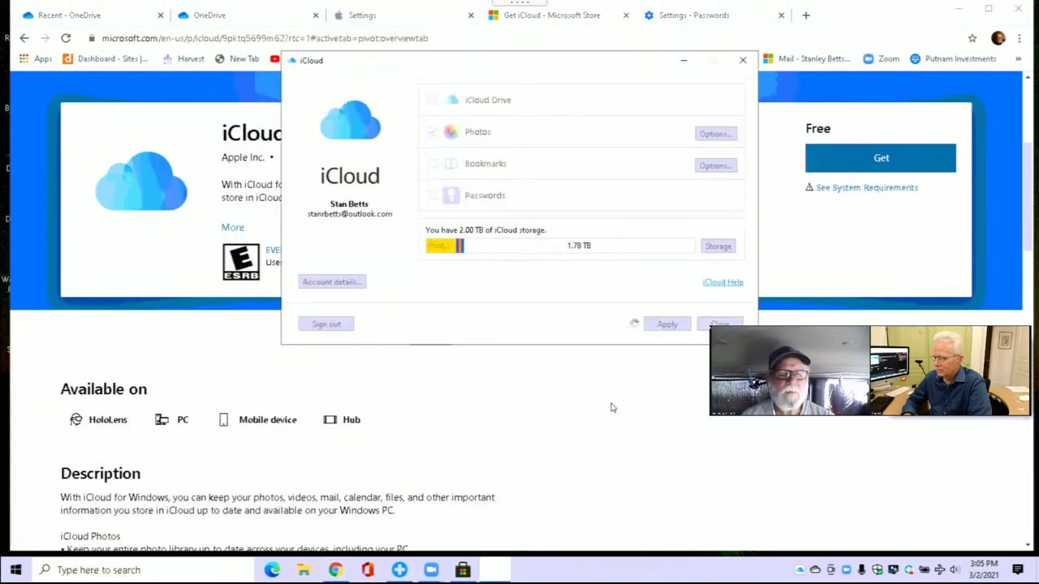
scroll(609, 408, up, 2)
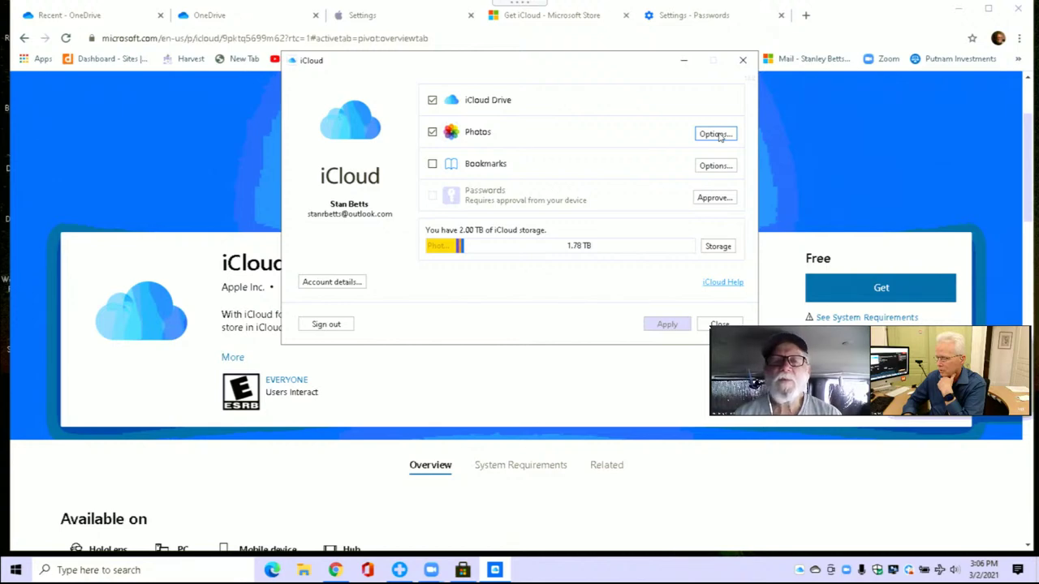
click(715, 135)
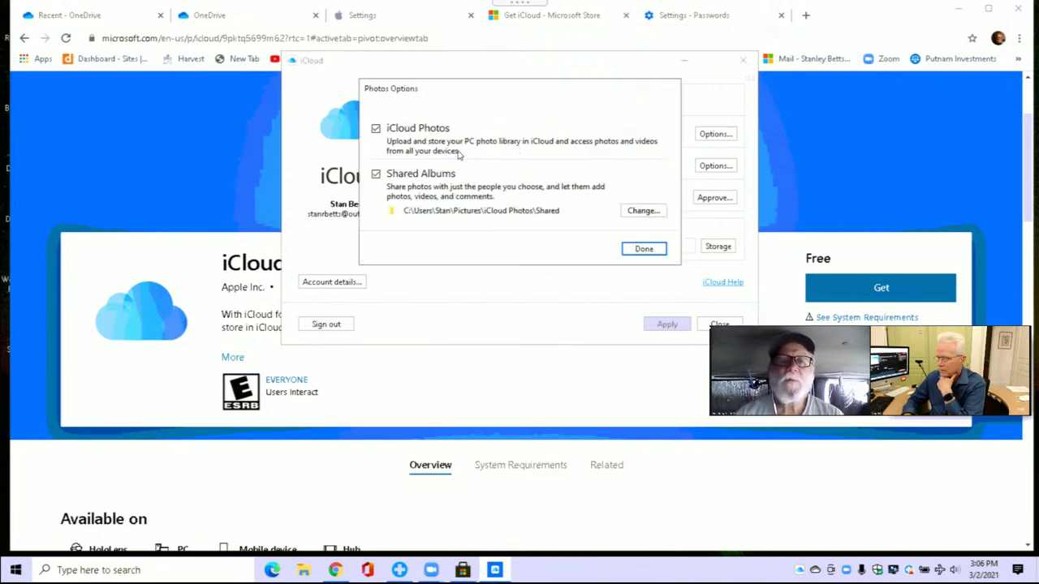
click(643, 249)
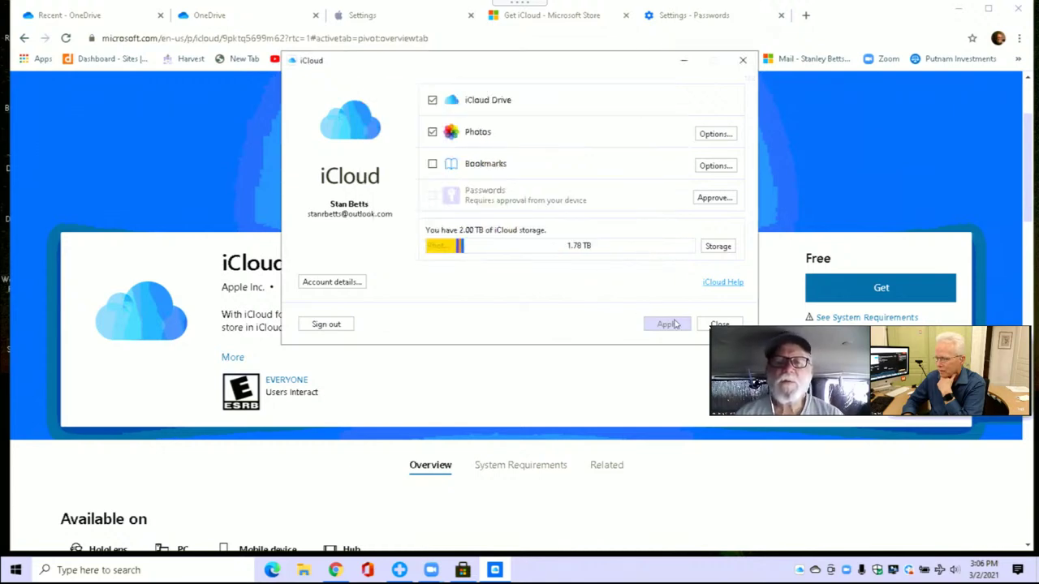
click(714, 325)
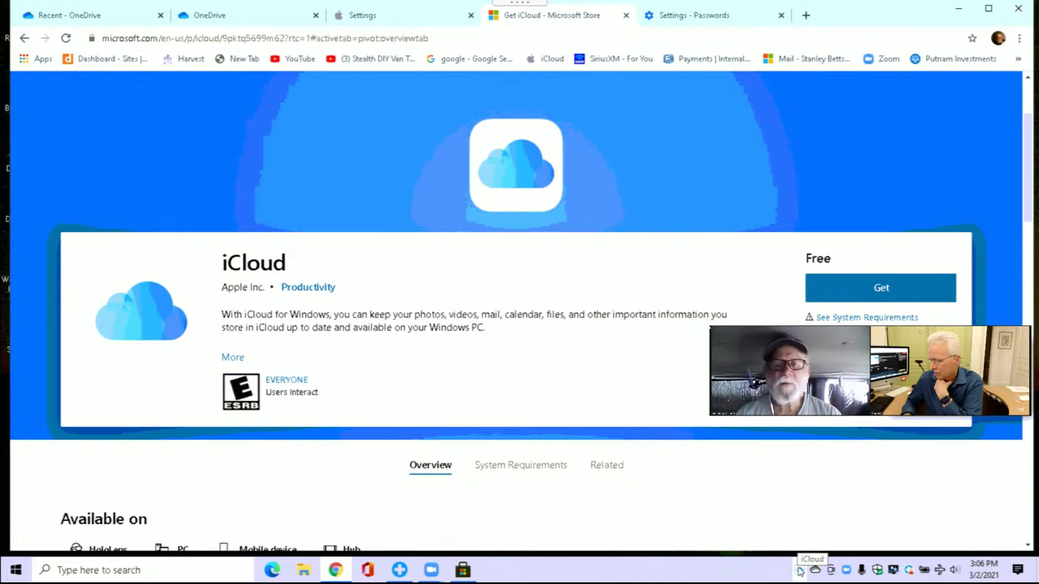
- Recheck the tray status panel: iCloud Photos still initializing with 2,469 items pending
click(799, 572)
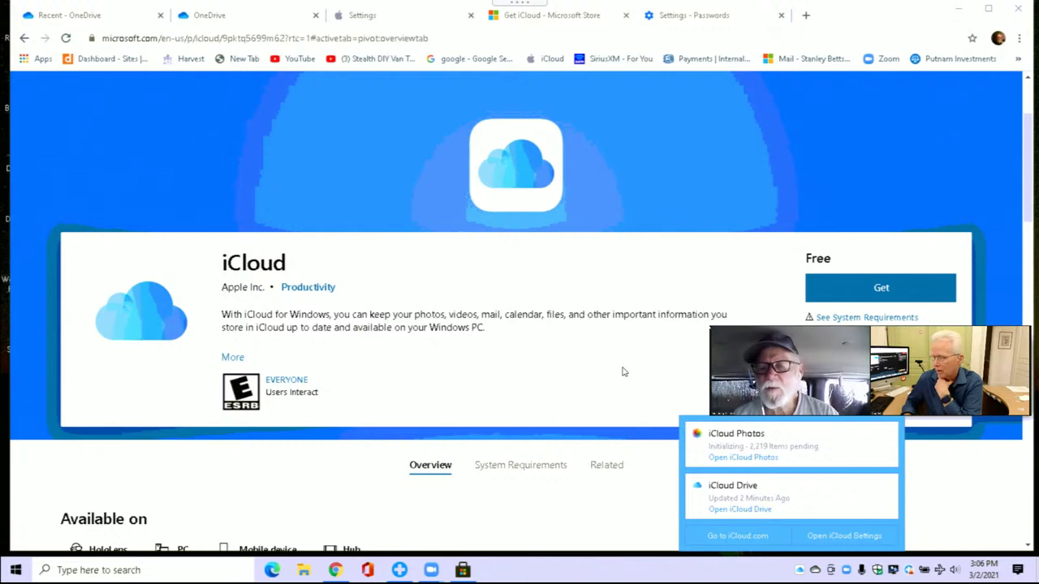
click(563, 255)
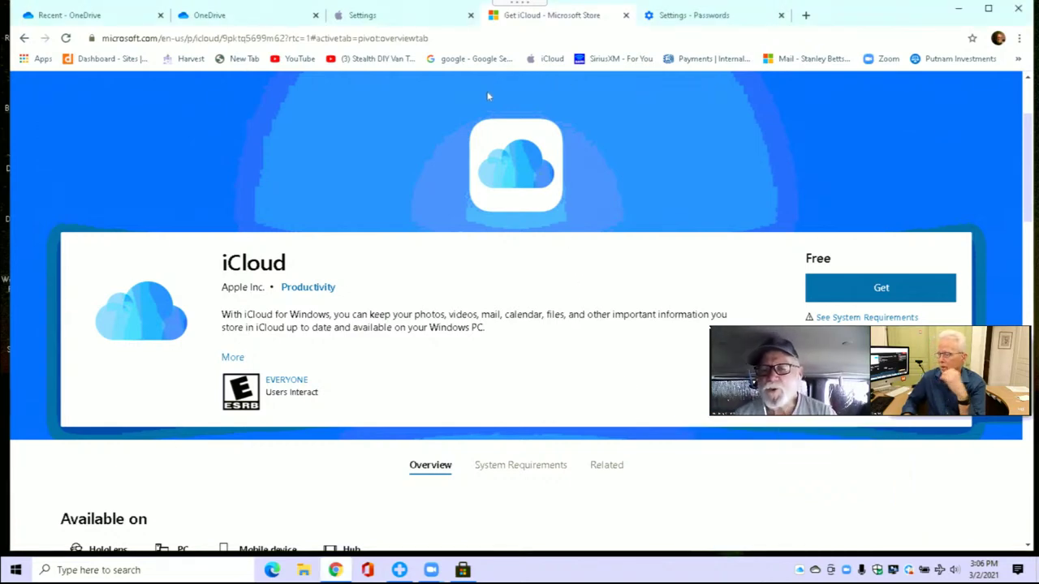
click(800, 570)
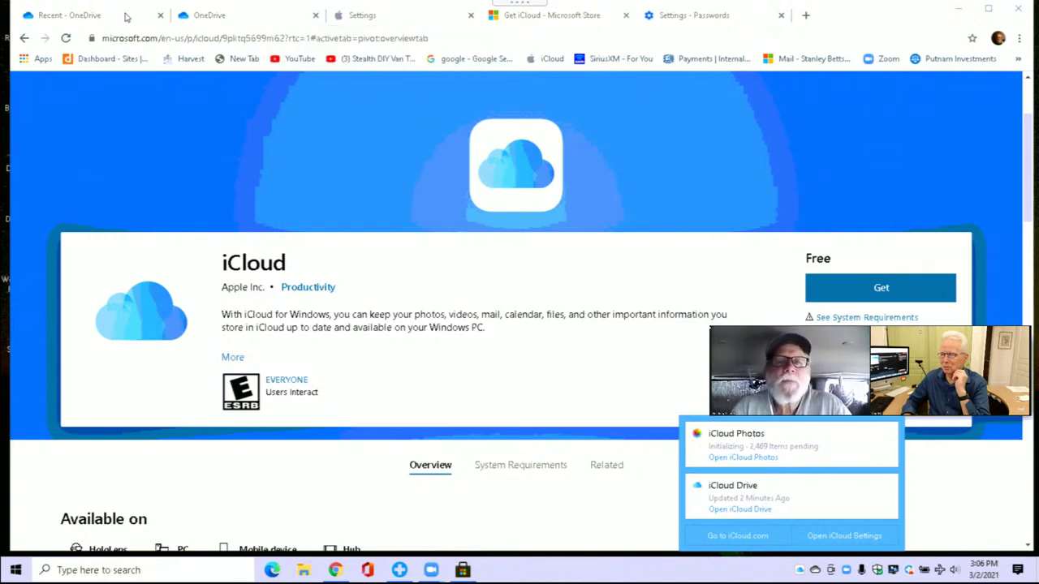
- Switch Chrome to the Settings - Passwords tab, then open the local iCloud Photos folder from the tray
click(438, 22)
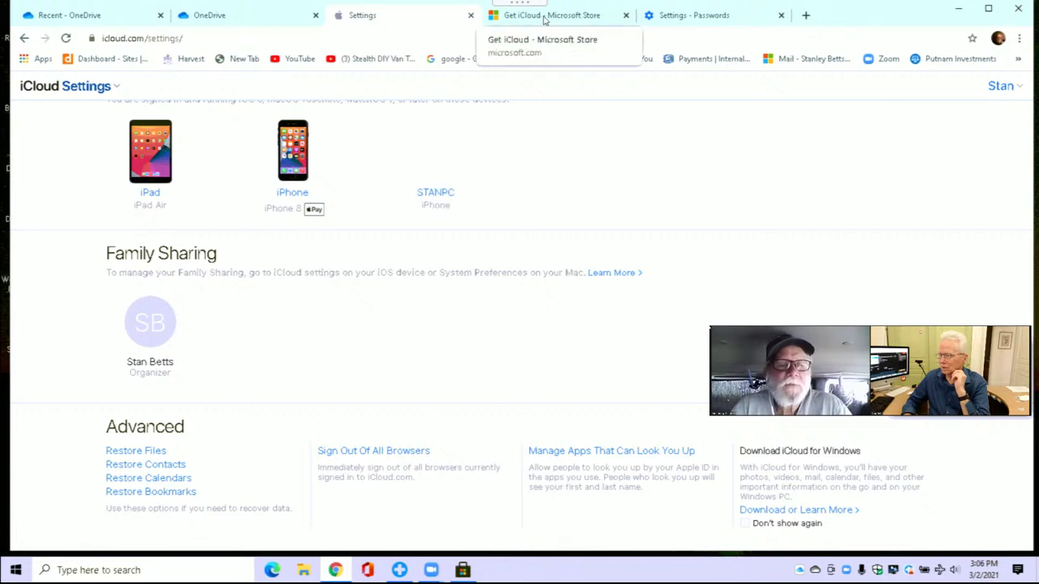
click(543, 16)
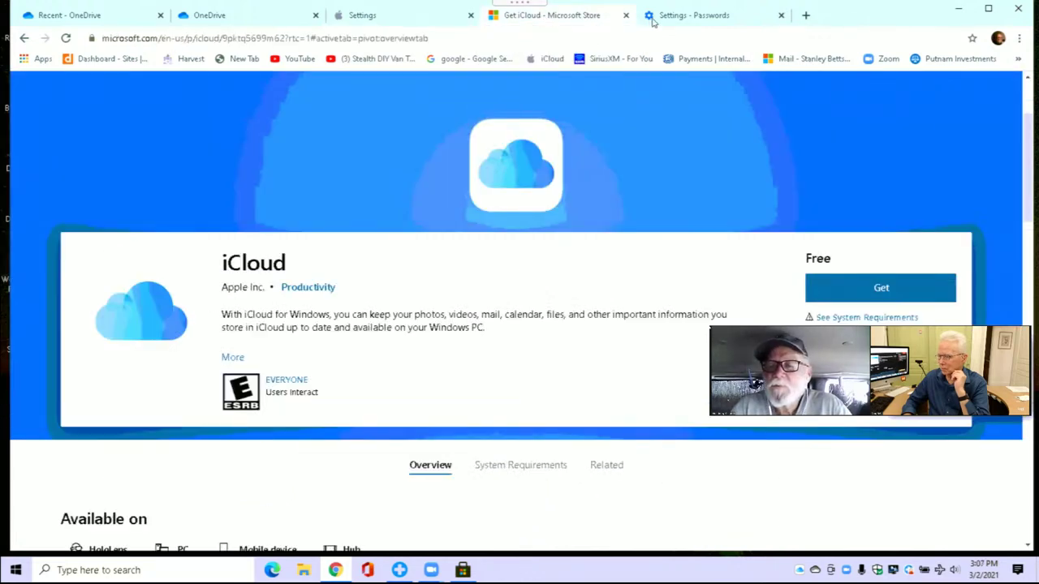
click(682, 18)
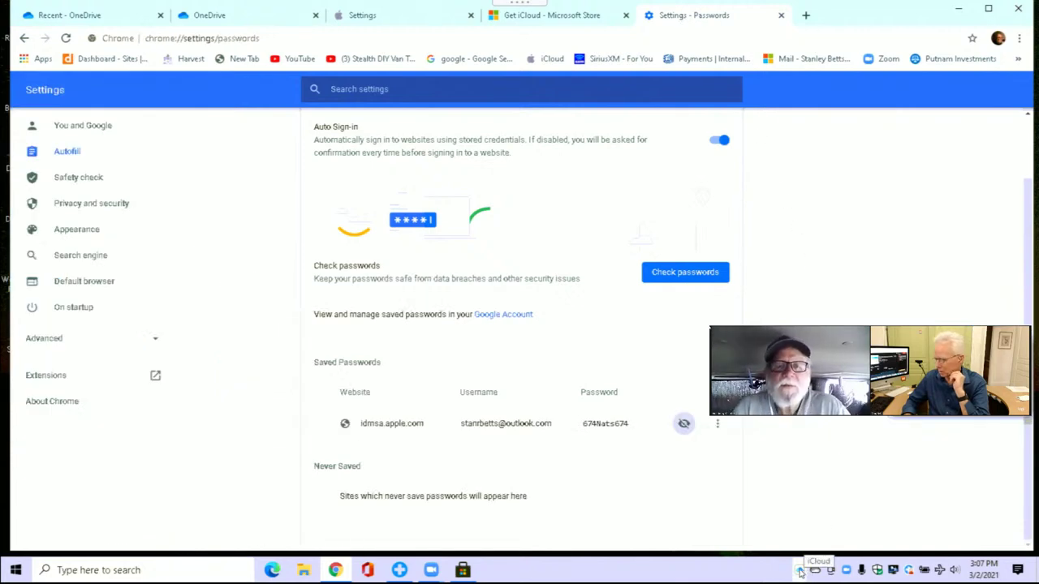
click(800, 571)
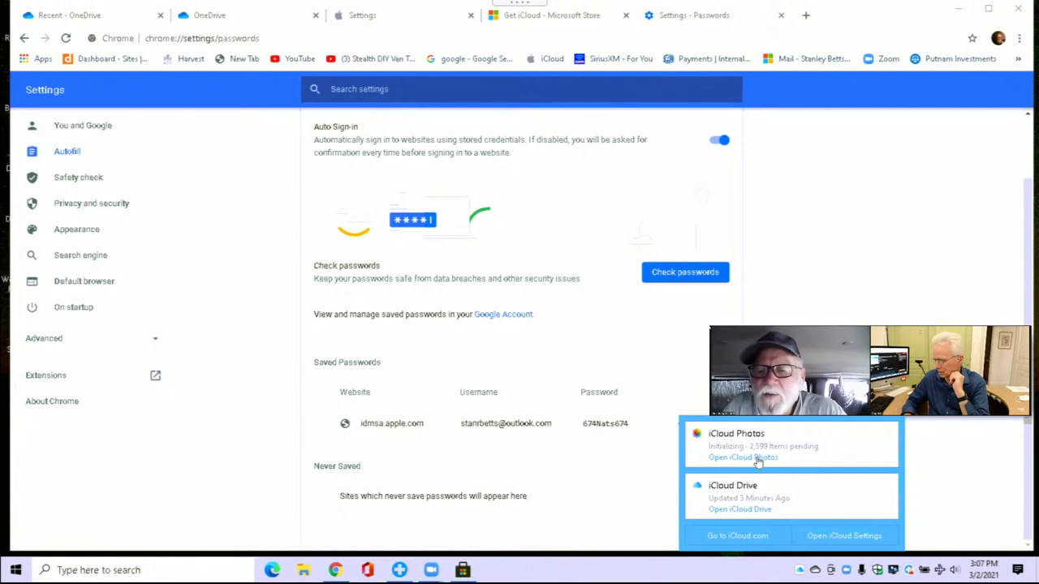
click(758, 459)
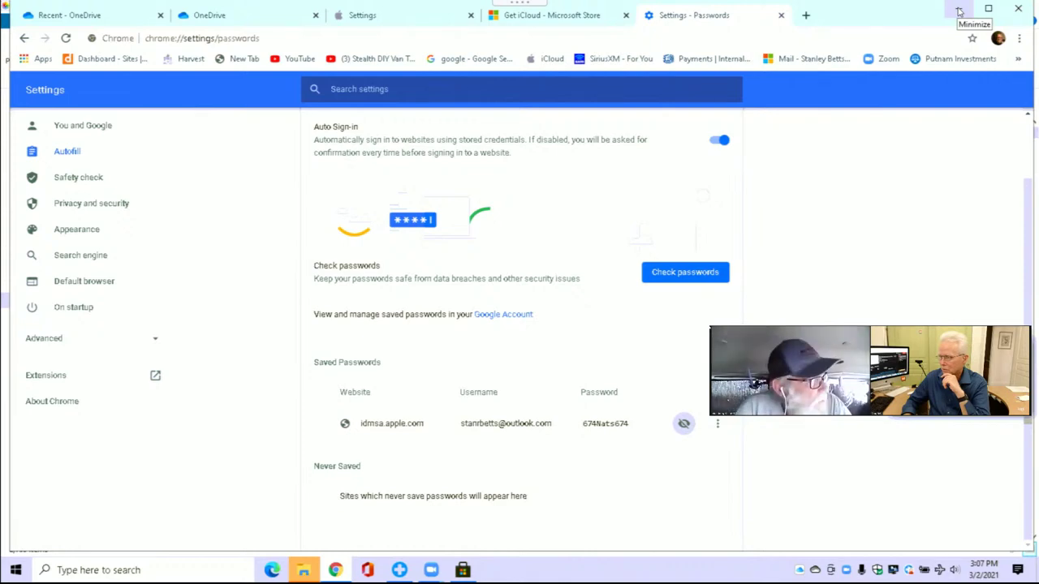
- Minimize Chrome to view the iCloud Photos folder (3,193 items) and check 3,339 items still pending
click(958, 11)
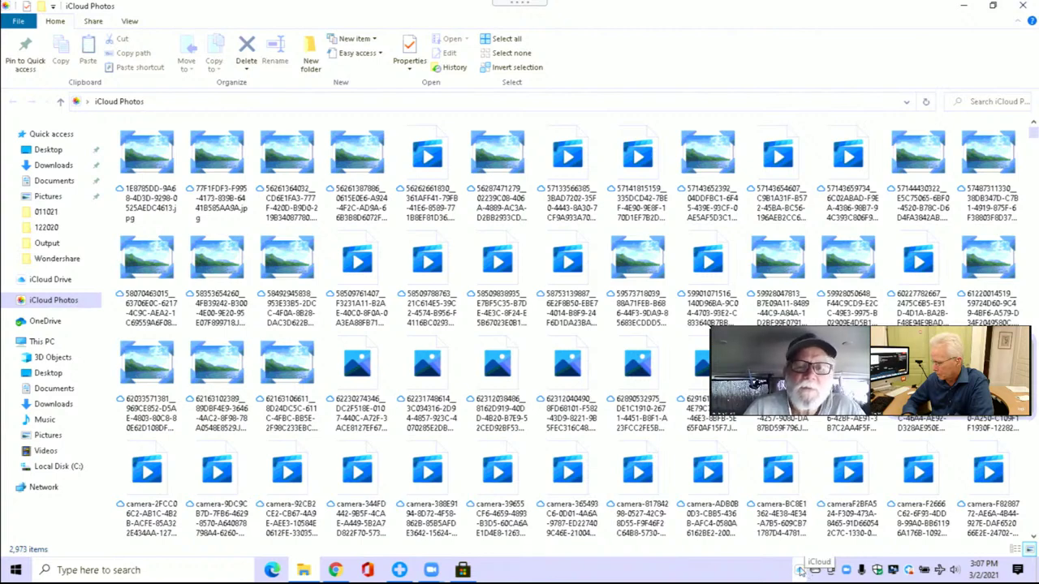
click(800, 570)
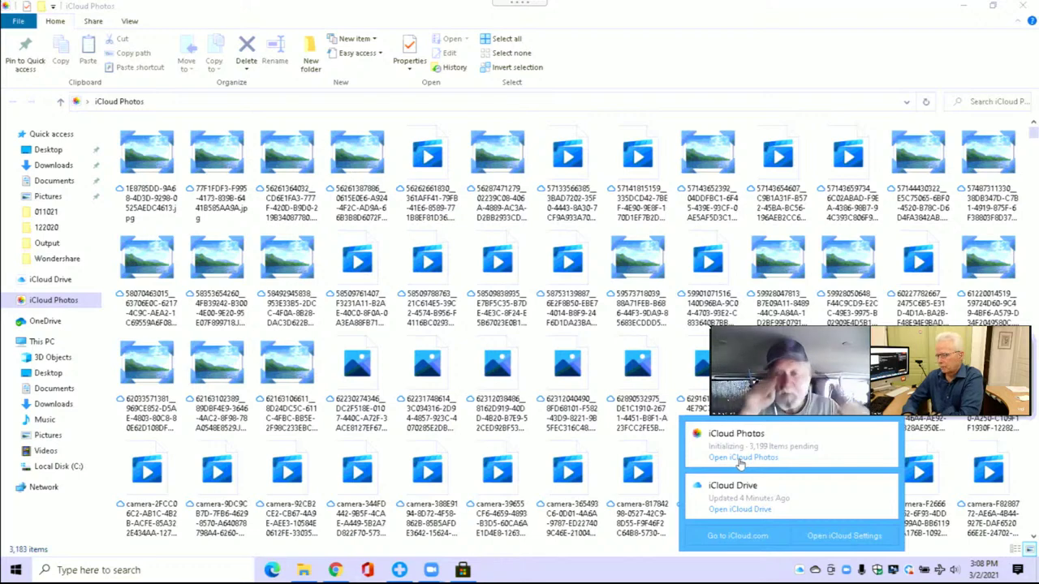
- Go to iCloud.com from the tray, start opening Photos, and dismiss the browser prompt
click(740, 537)
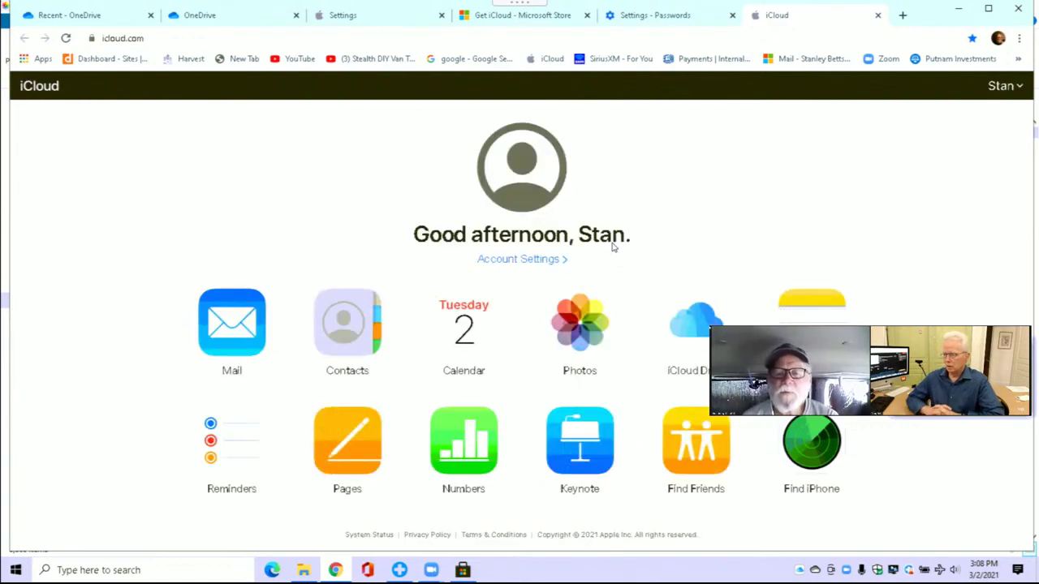
click(588, 334)
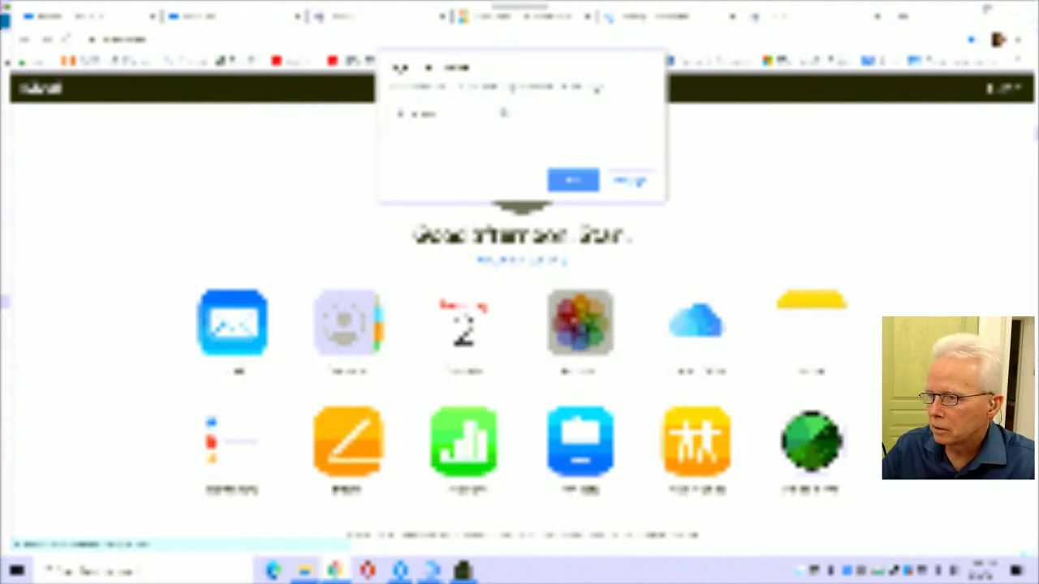
key(Escape)
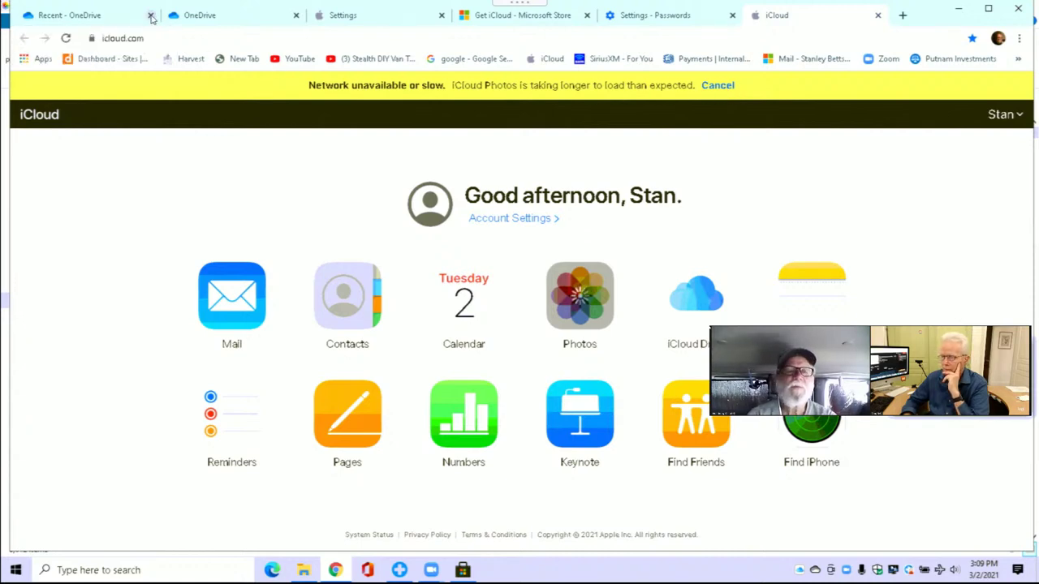
- Close the OneDrive, Settings, Get iCloud store and Passwords tabs in Chrome
click(150, 16)
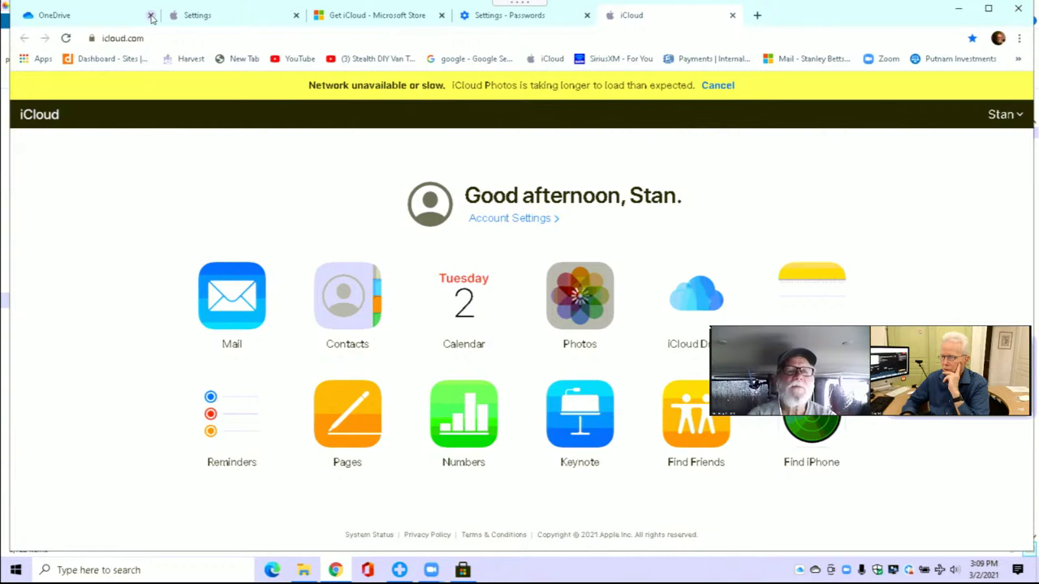
click(150, 15)
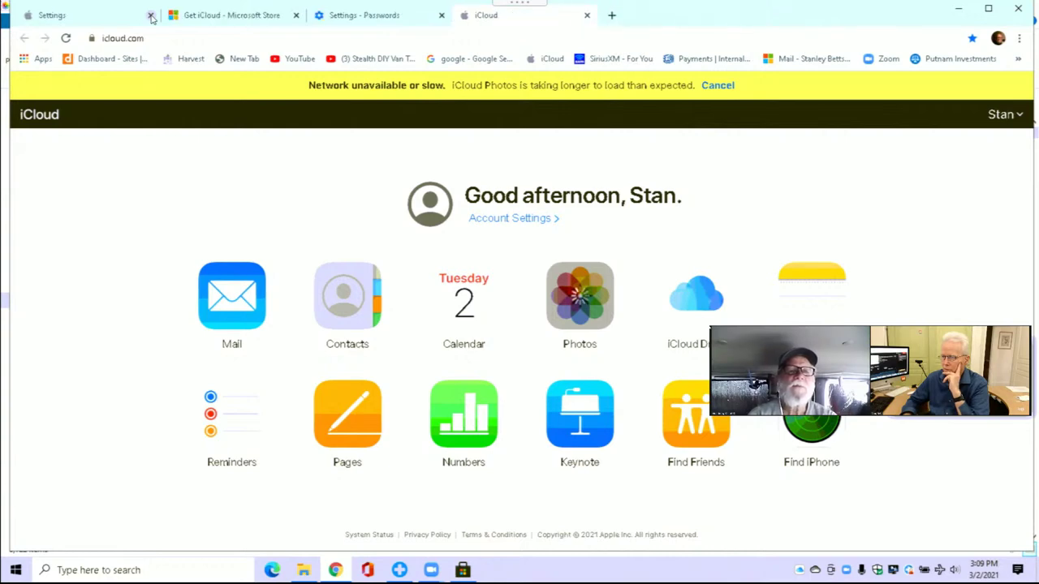
click(150, 15)
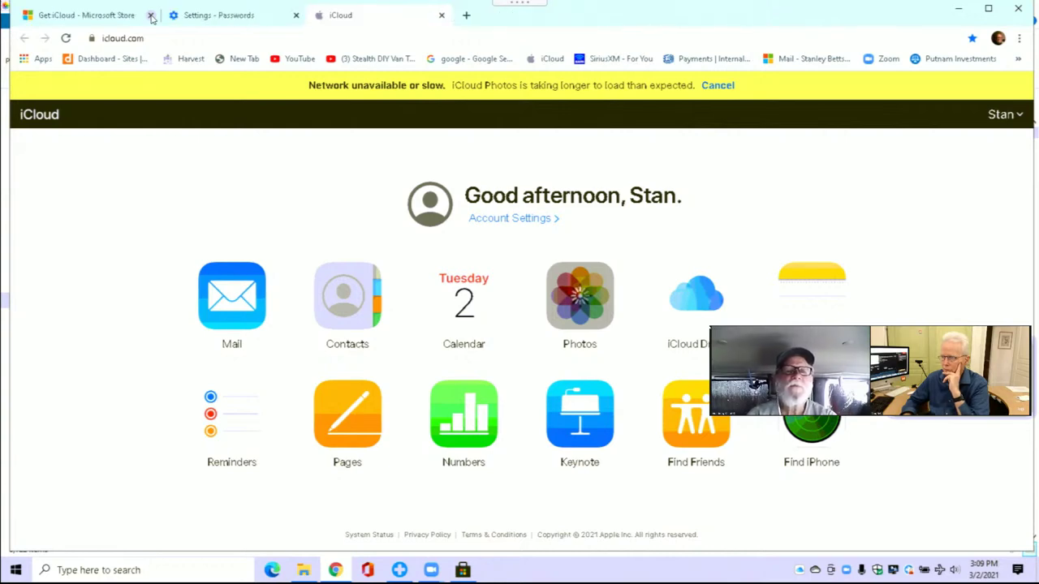
click(150, 16)
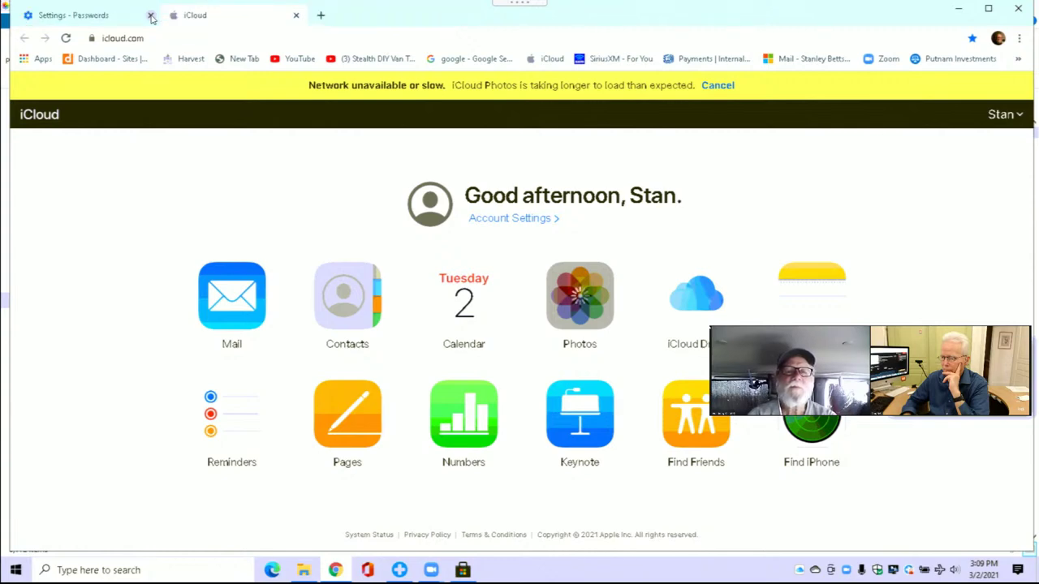
click(150, 15)
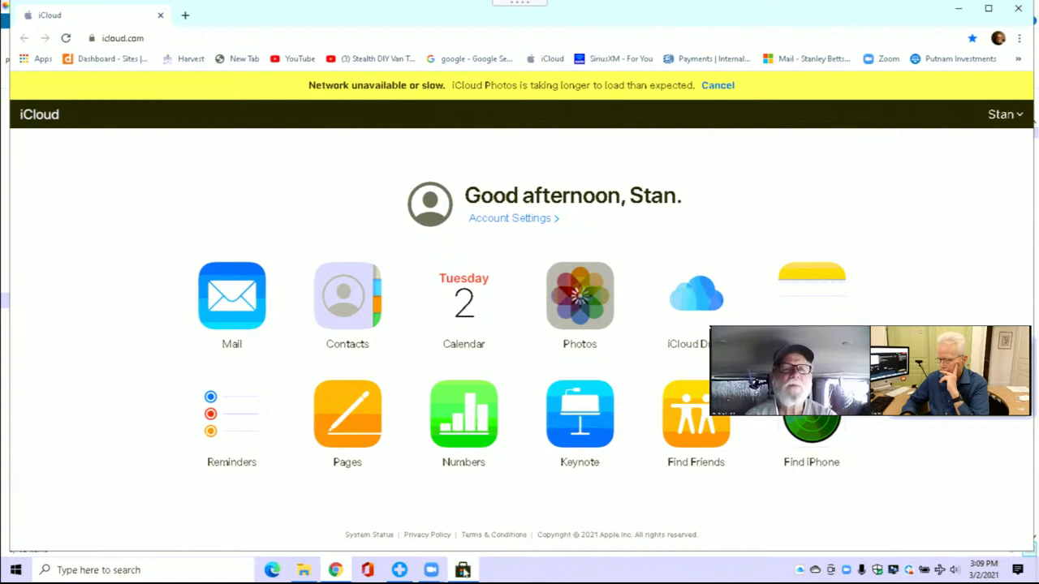
- Close the Microsoft Store iCloud page and open Photos, showing 3,959 photos and 1,126 videos
mouse_move(463, 570)
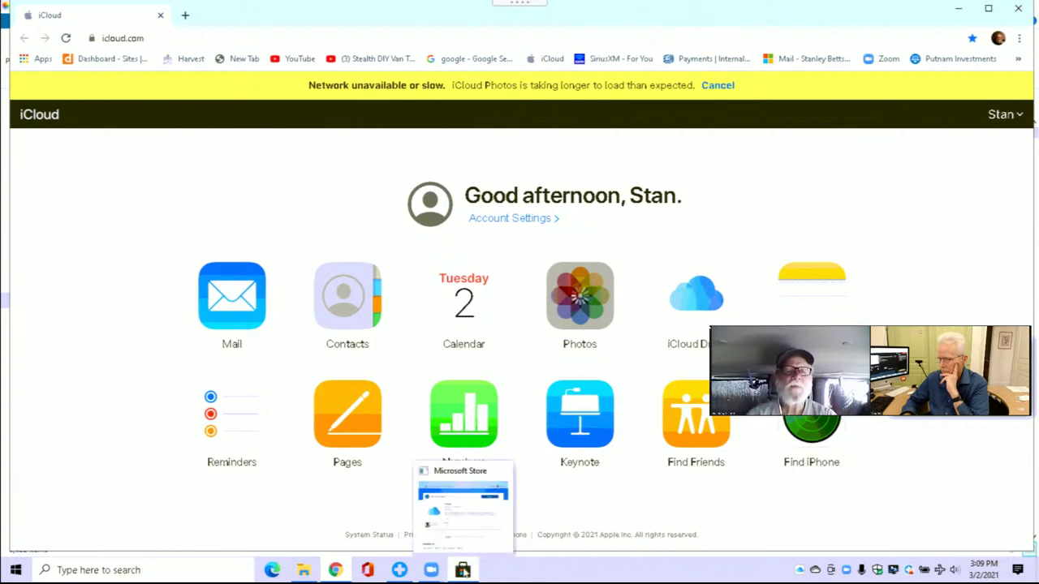
click(462, 507)
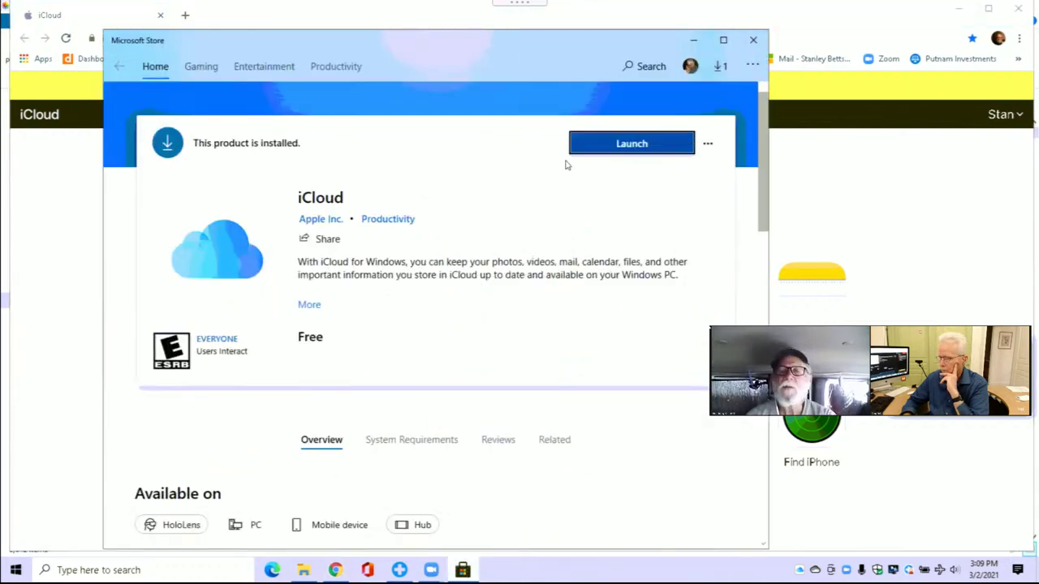
click(754, 40)
click(607, 282)
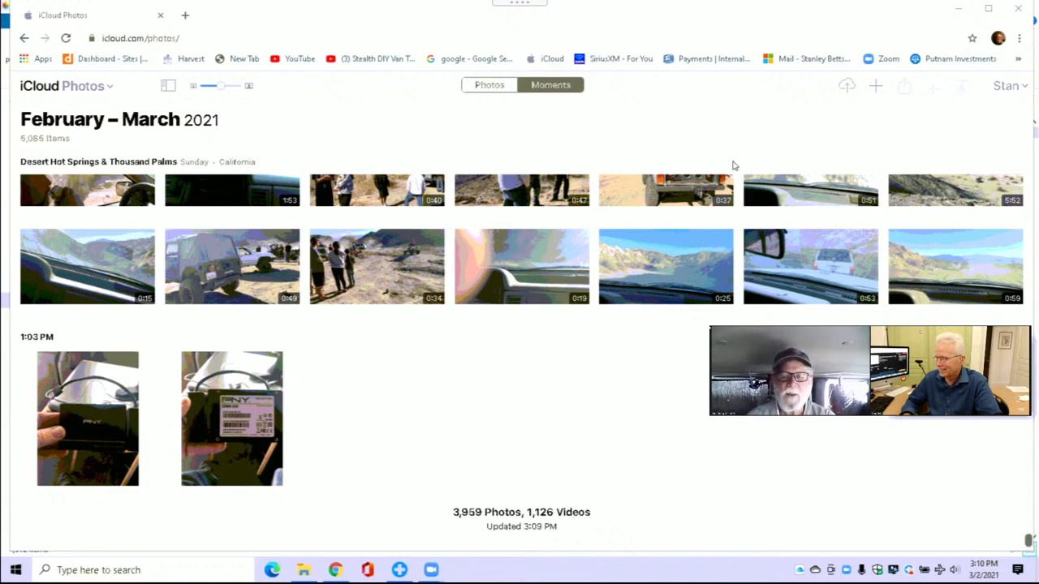
click(956, 11)
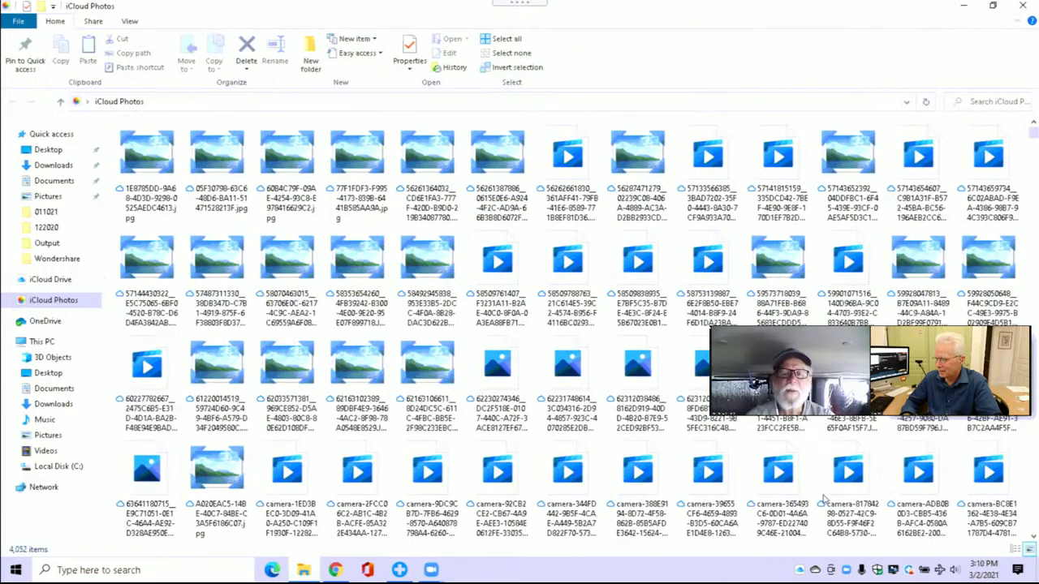
click(800, 572)
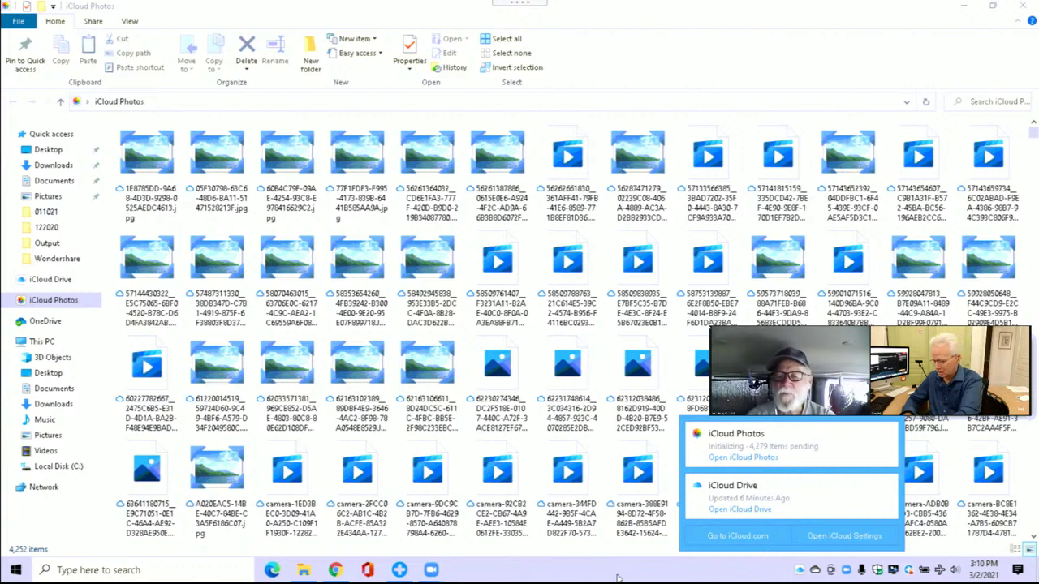
key(alt+Tab)
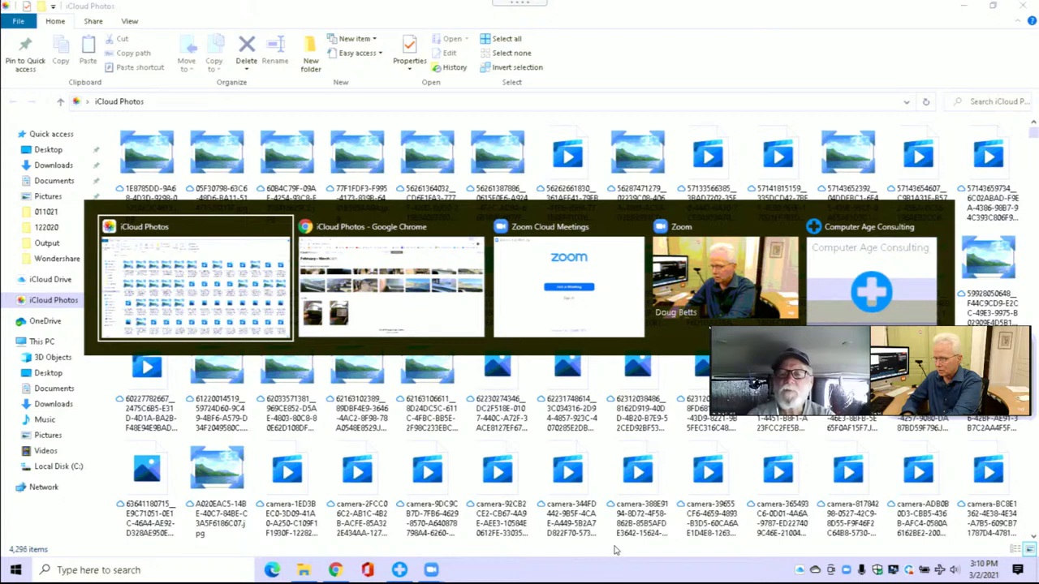
key(alt+Tab)
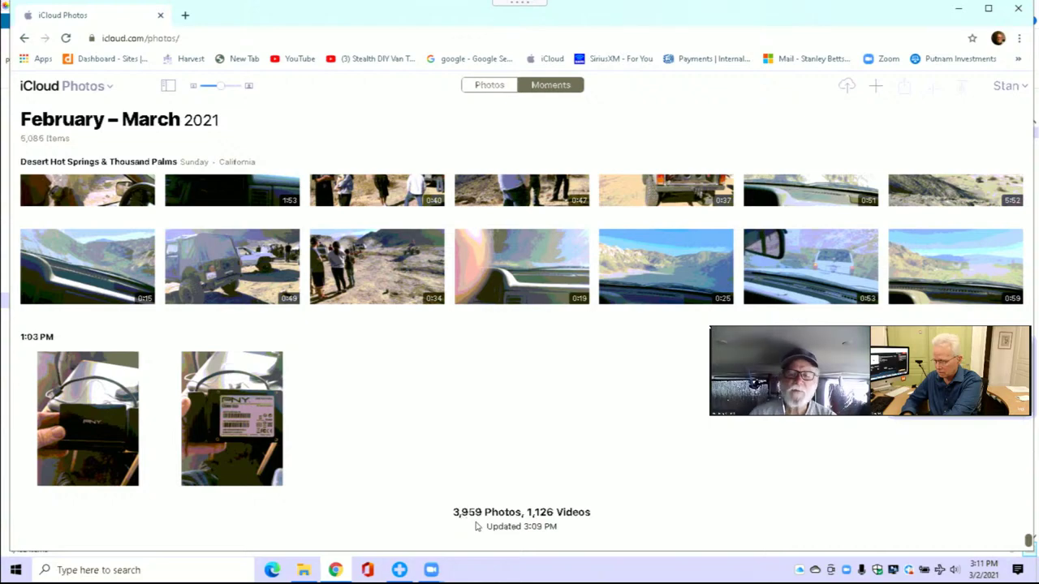
key(alt+Tab)
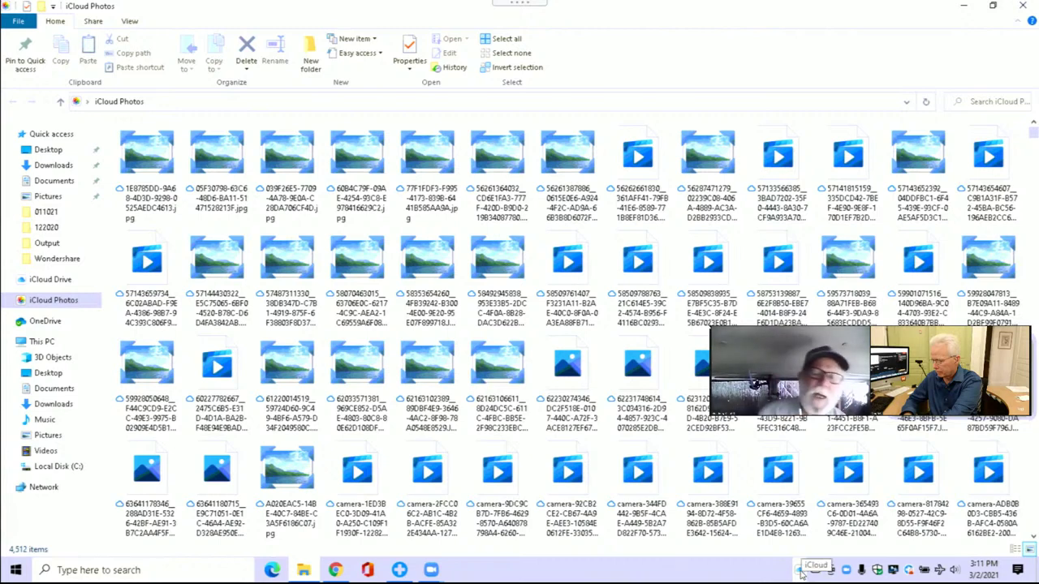
click(800, 572)
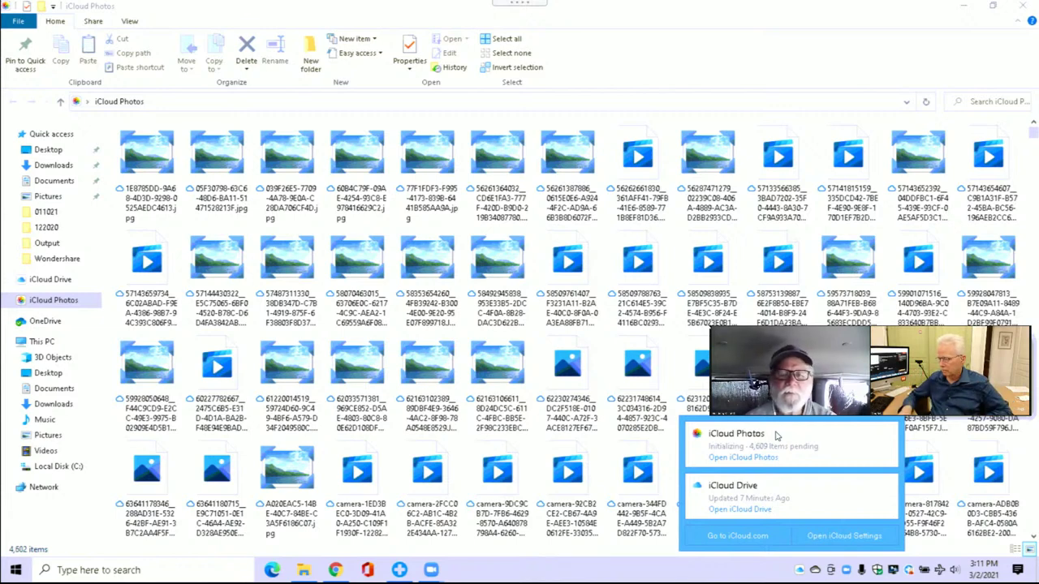
click(779, 41)
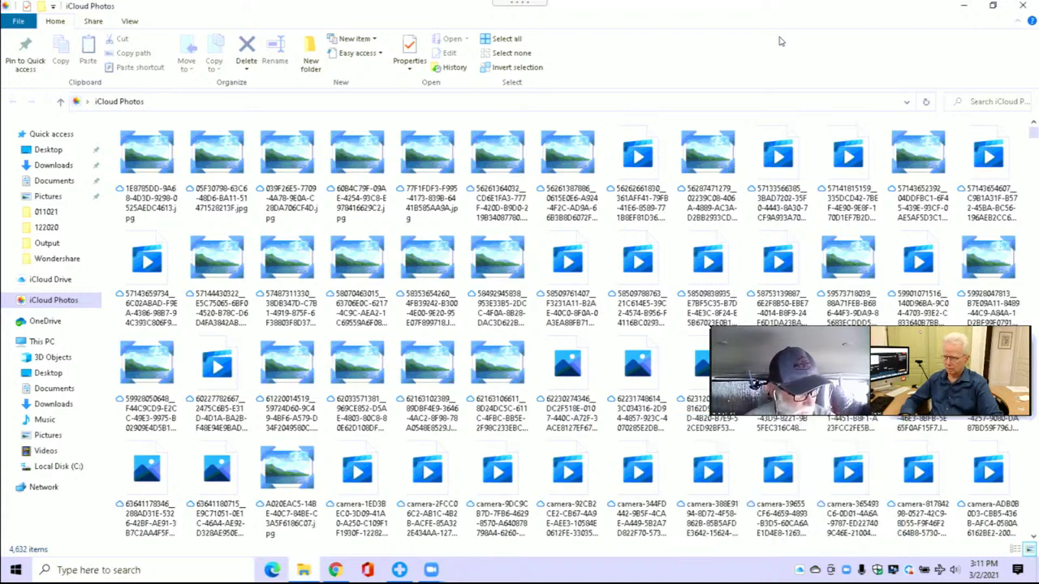
click(963, 9)
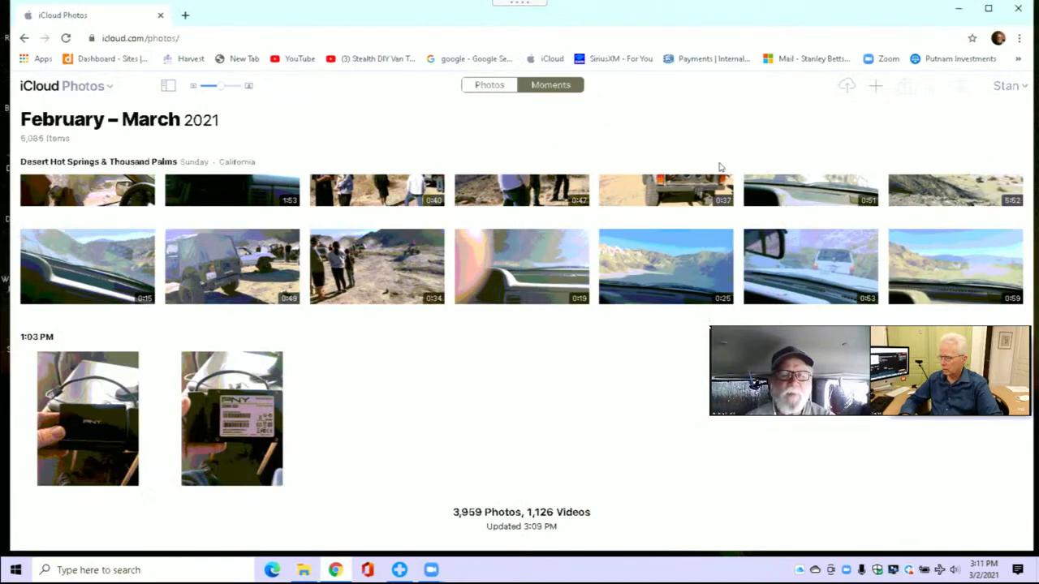
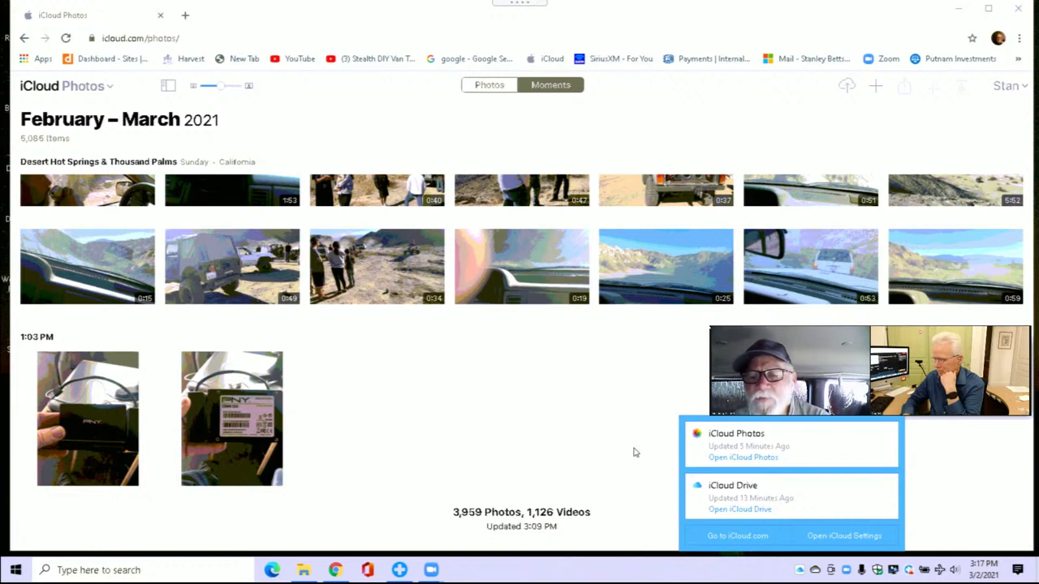
- Dismiss the iCloud status panel and switch to the iCloud Photos File Explorer window
click(682, 478)
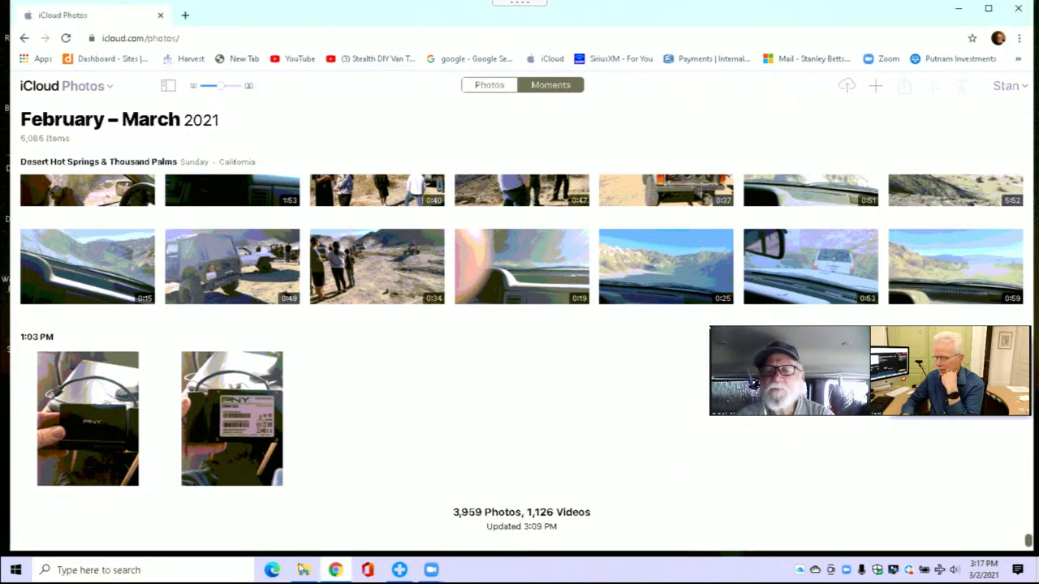
mouse_move(305, 573)
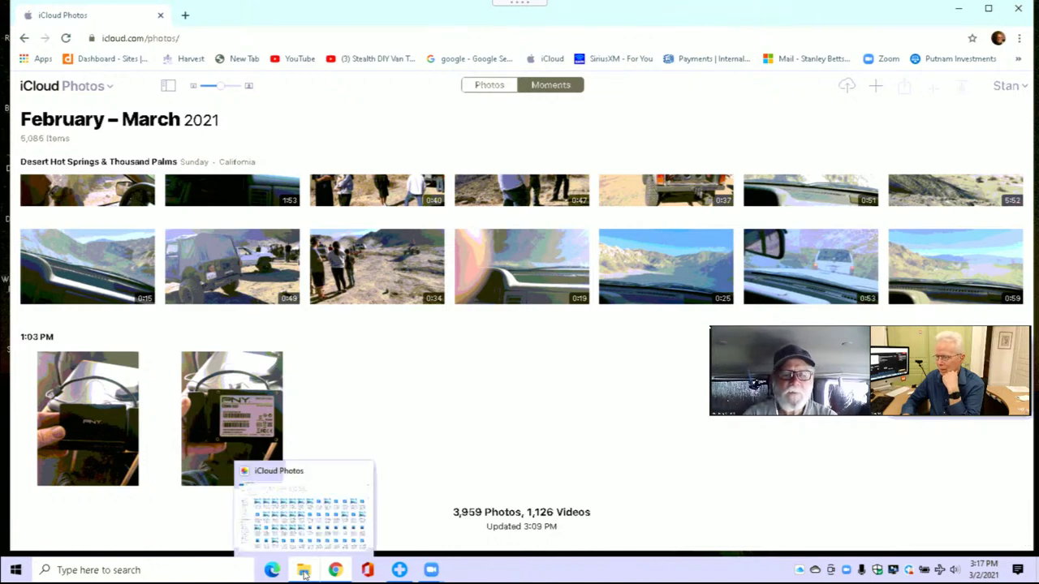
click(313, 482)
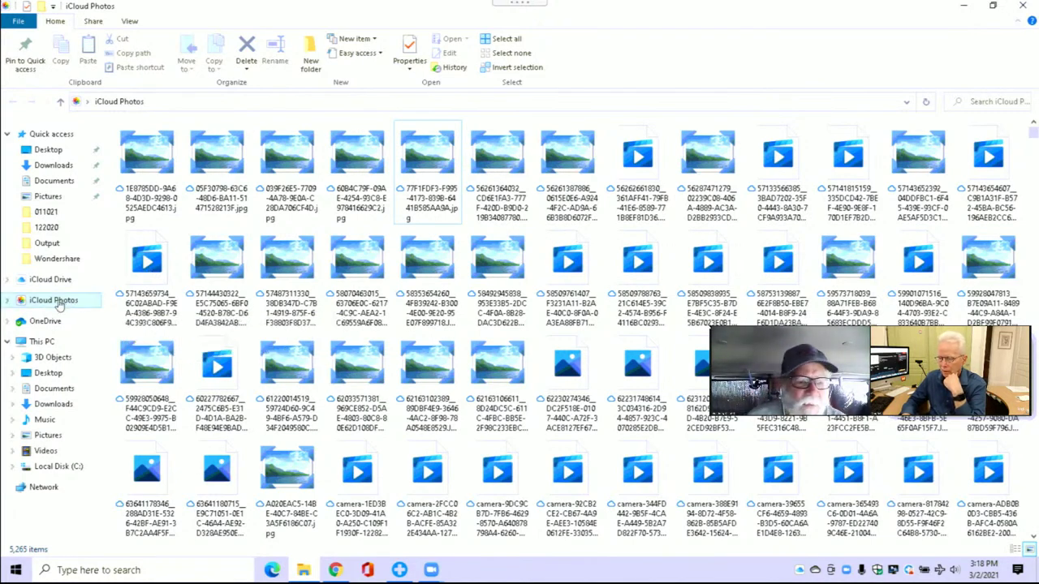
- Mark the iCloud Photos folder in the navigation pane 'Always keep on this device'
right_click(58, 301)
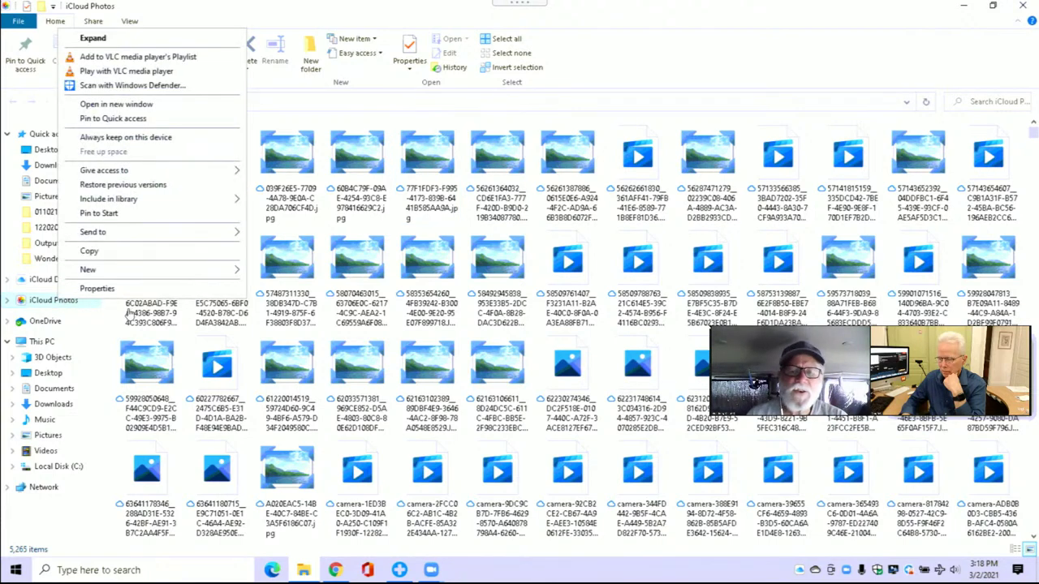
key(Escape)
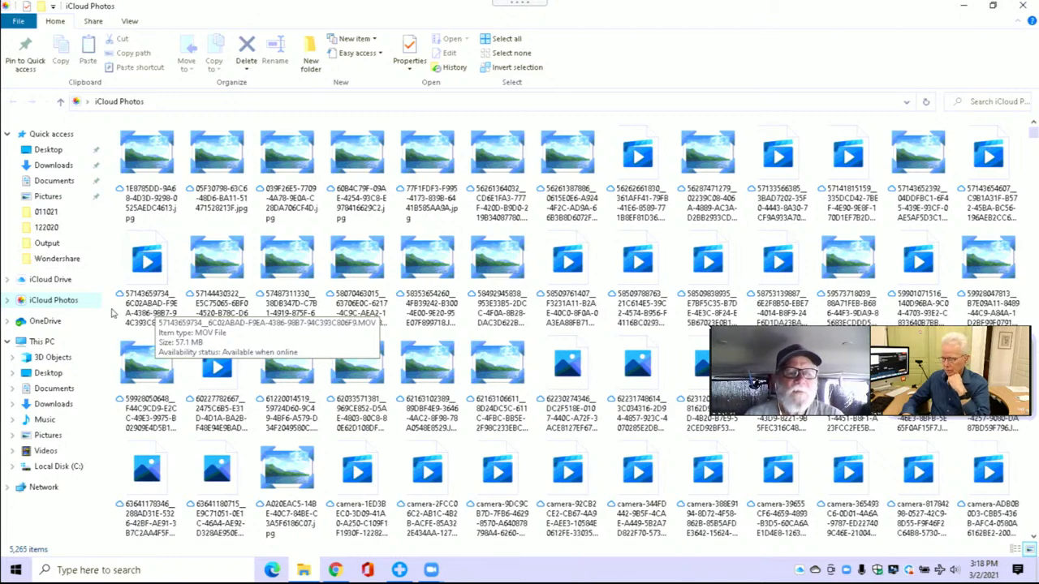
right_click(53, 302)
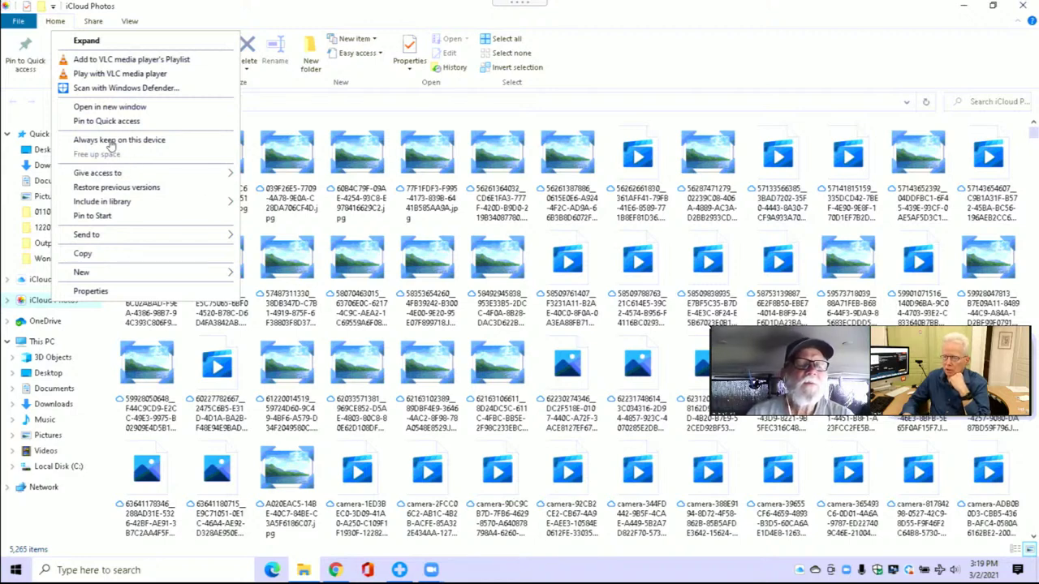
click(111, 141)
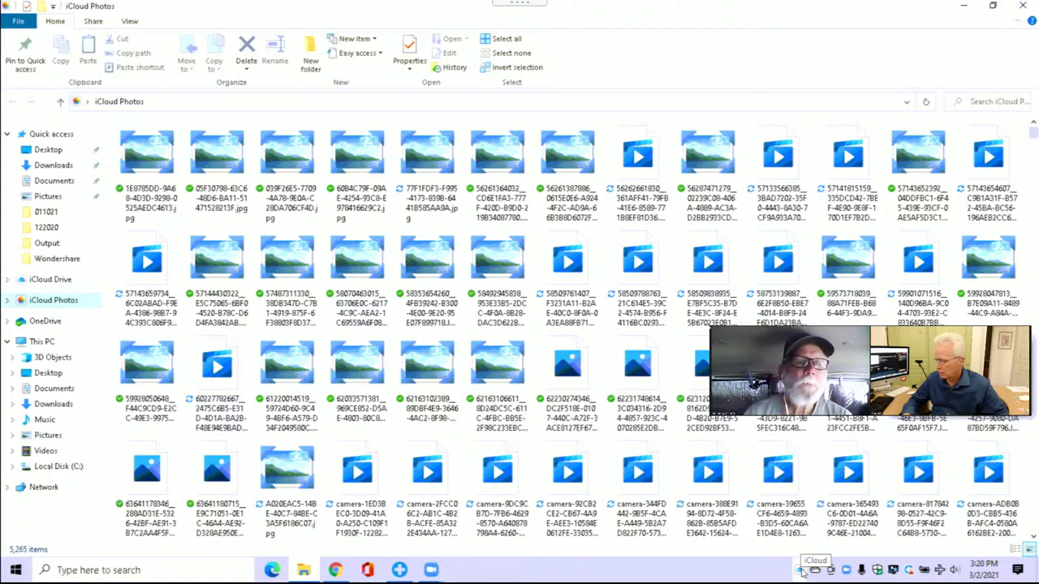
click(800, 571)
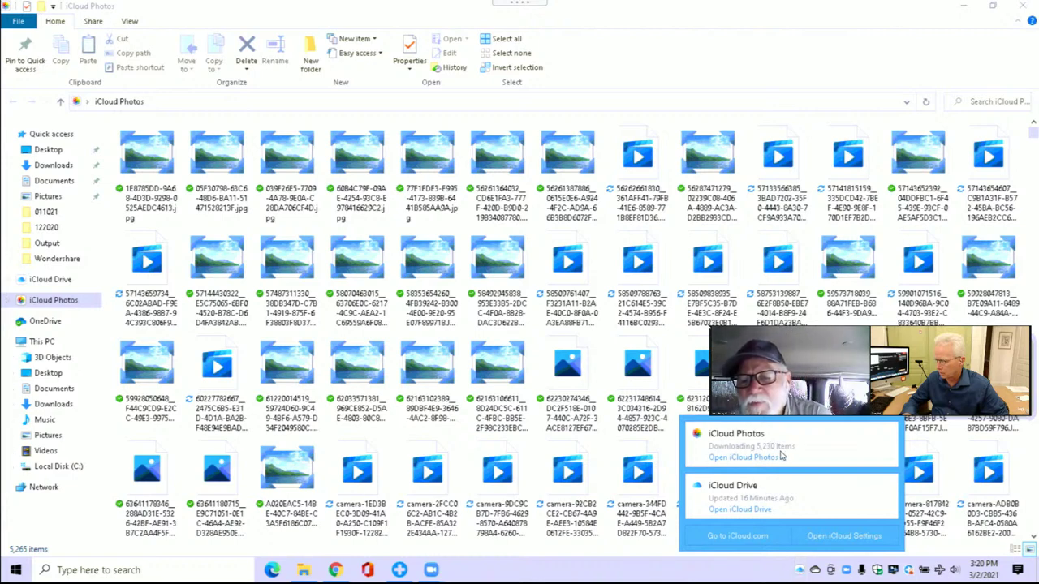
click(735, 571)
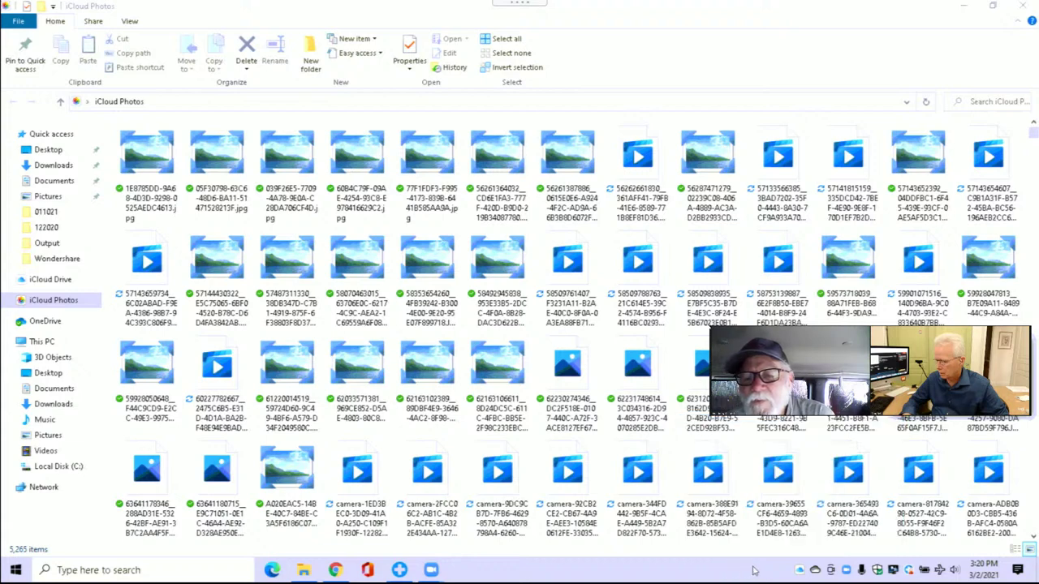
click(800, 570)
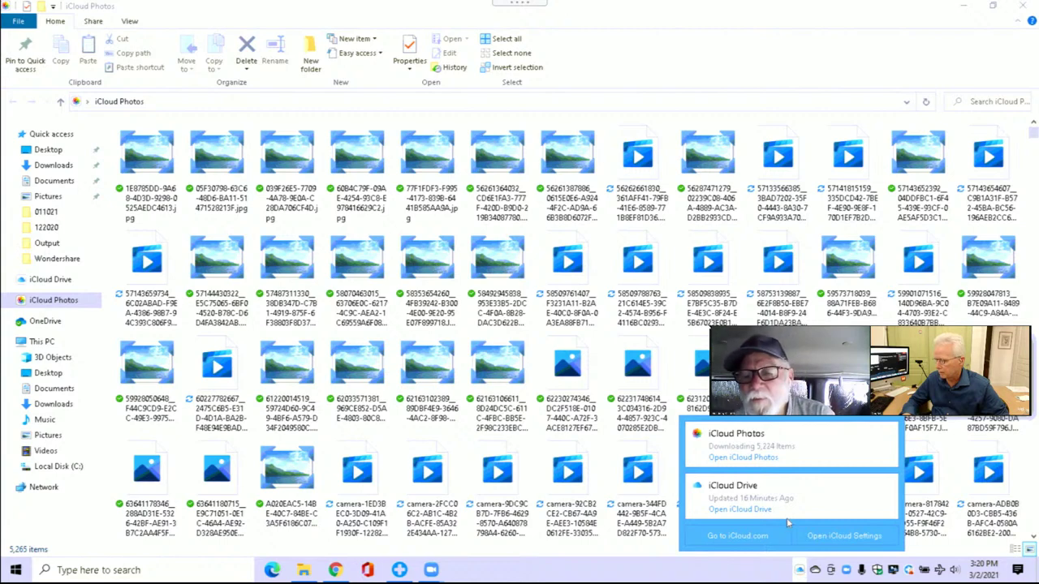
click(728, 72)
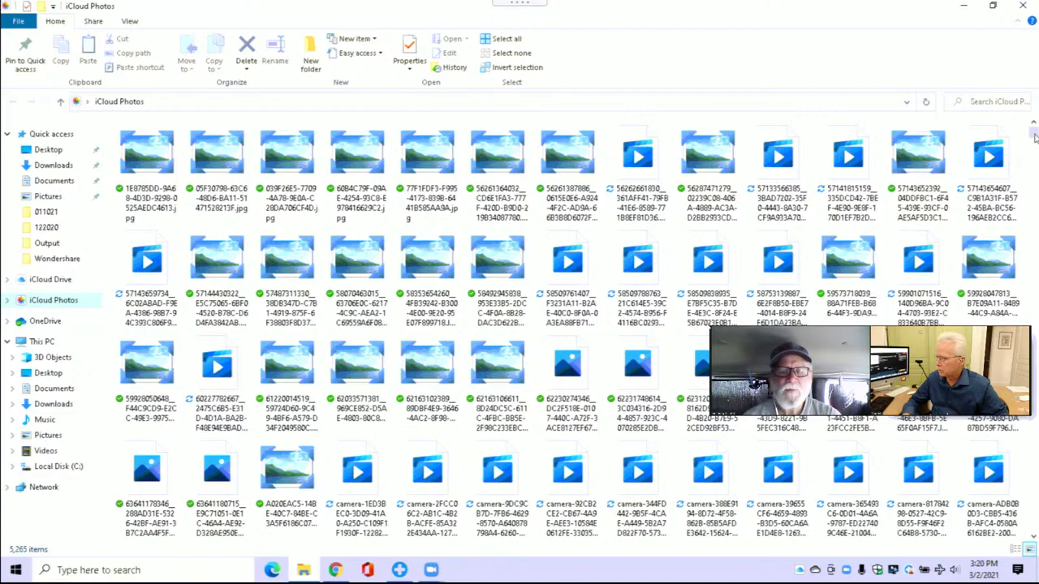
mouse_move(1034, 138)
mouse_down()
mouse_move(1035, 345)
mouse_move(1033, 122)
mouse_up()
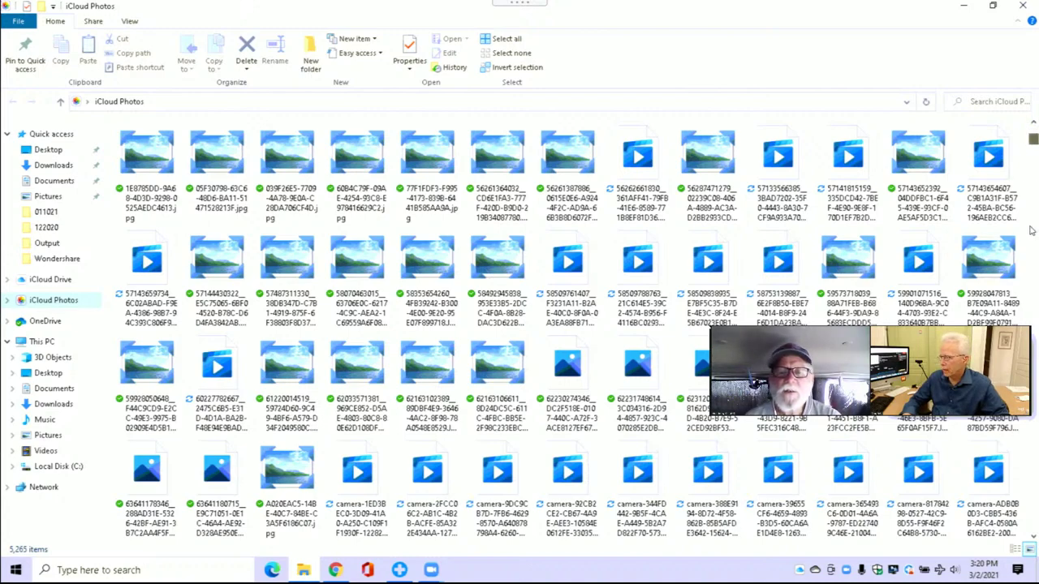
drag(1032, 139, 1033, 363)
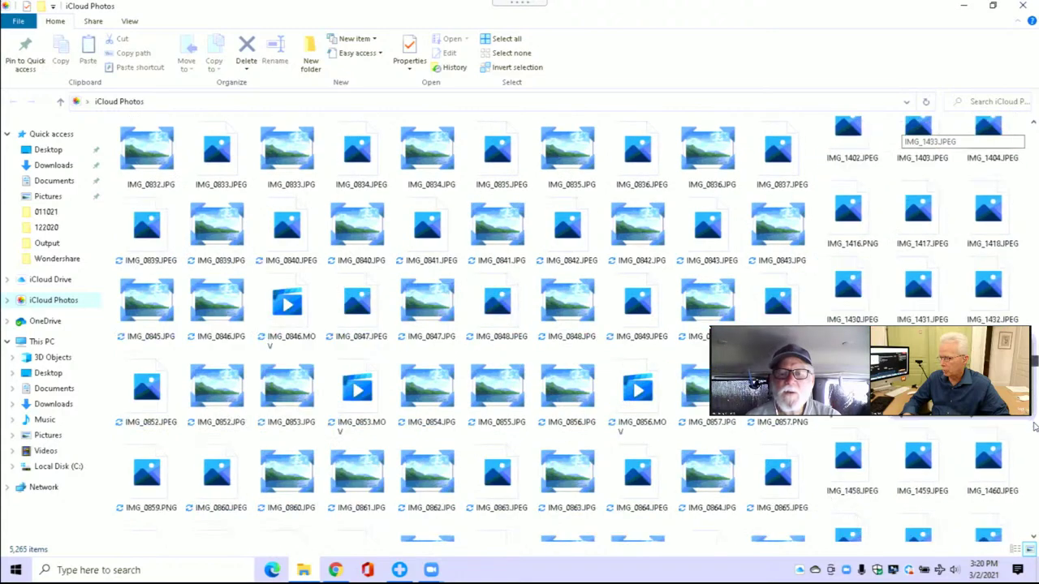
drag(1035, 428, 1035, 534)
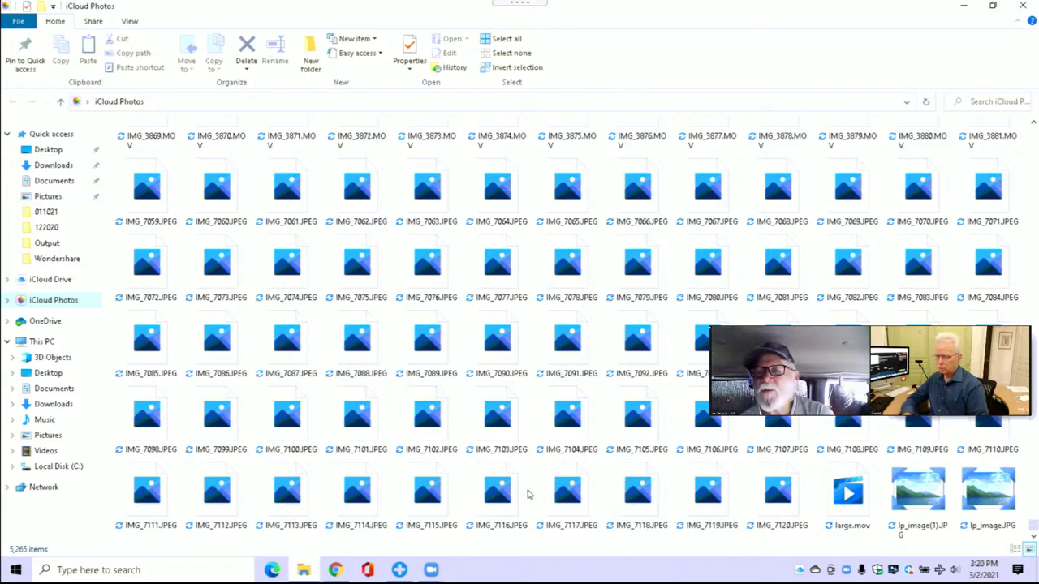
right_click(59, 303)
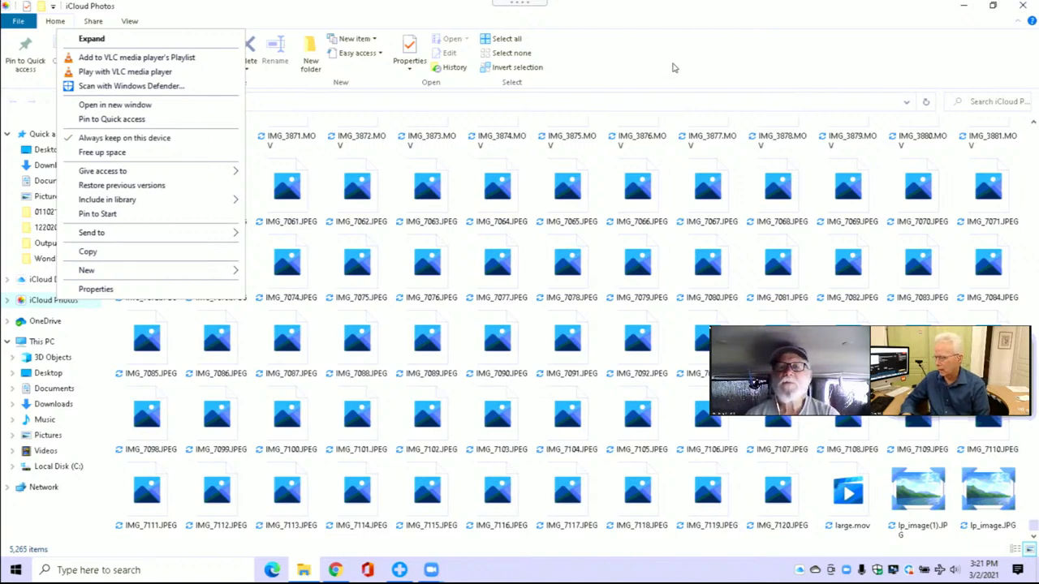
click(681, 92)
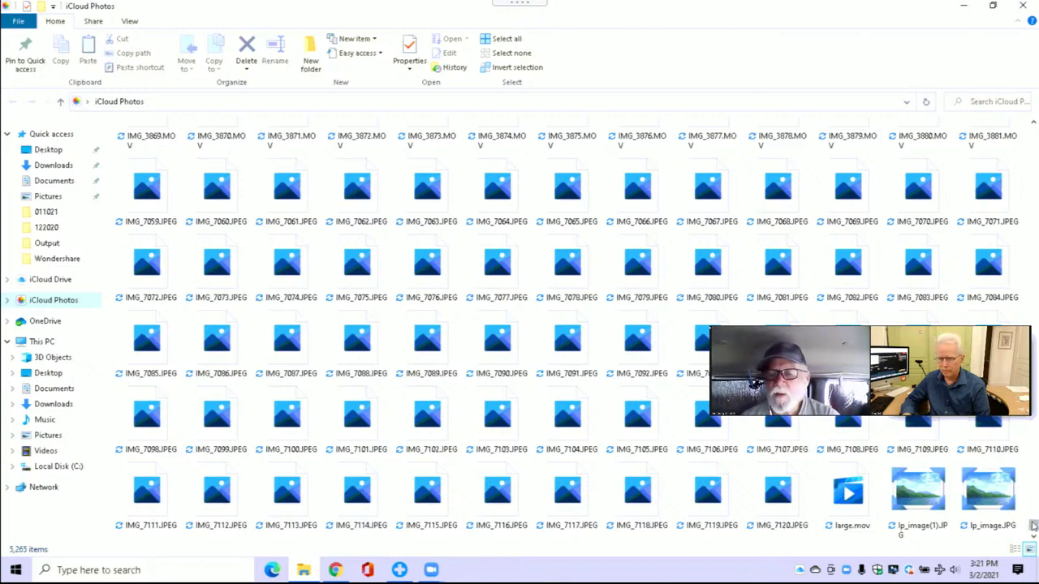
drag(1033, 526, 1033, 118)
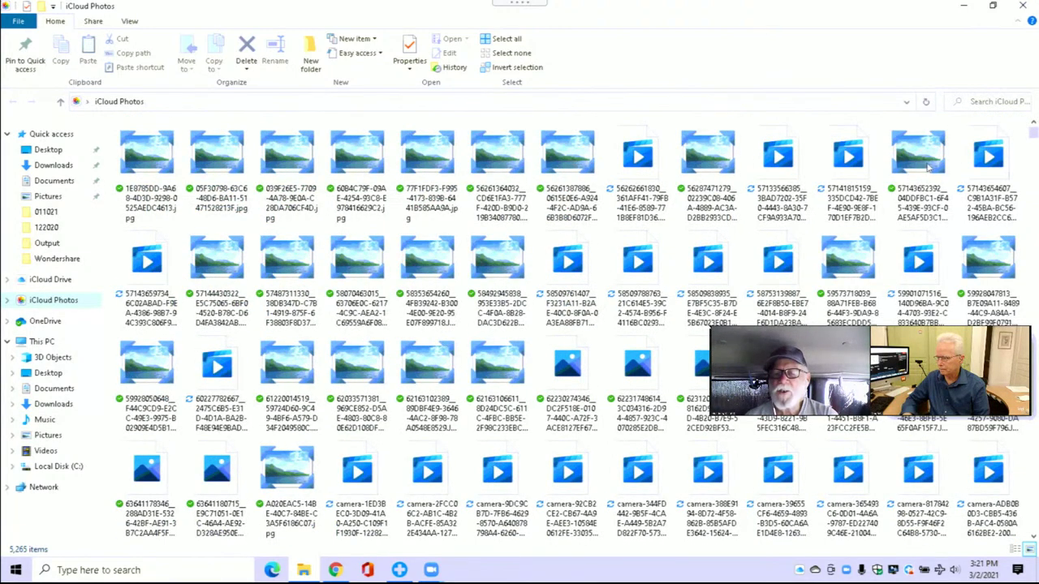